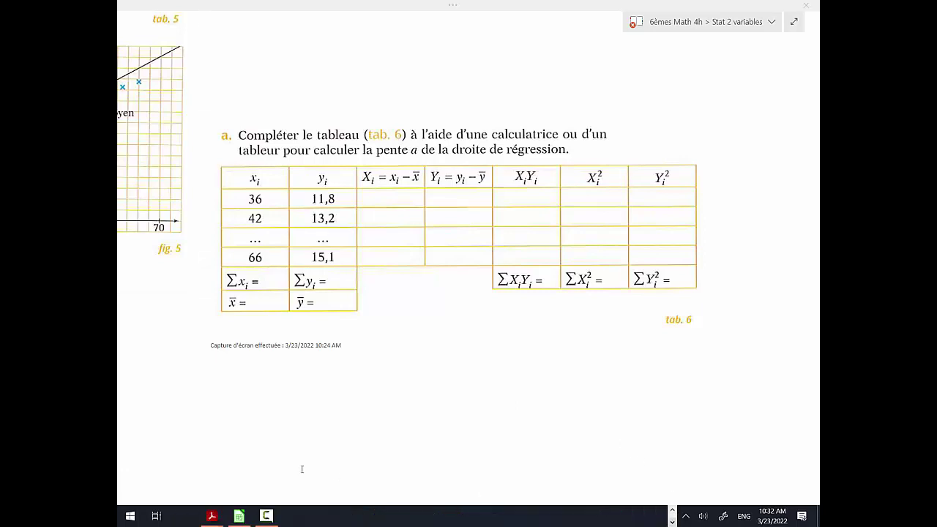
Step: Switch to the LibreOffice Calc spreadsheet and total the ages B3:B10 in cell B11 with the SOMME function
{"action": "left_click", "coordinate": [238, 517]}
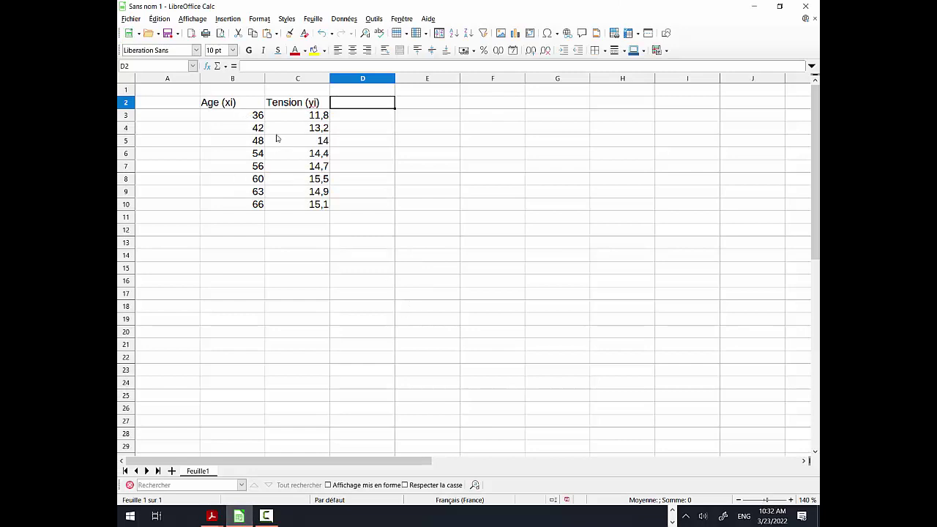
{"action": "left_click", "coordinate": [247, 220]}
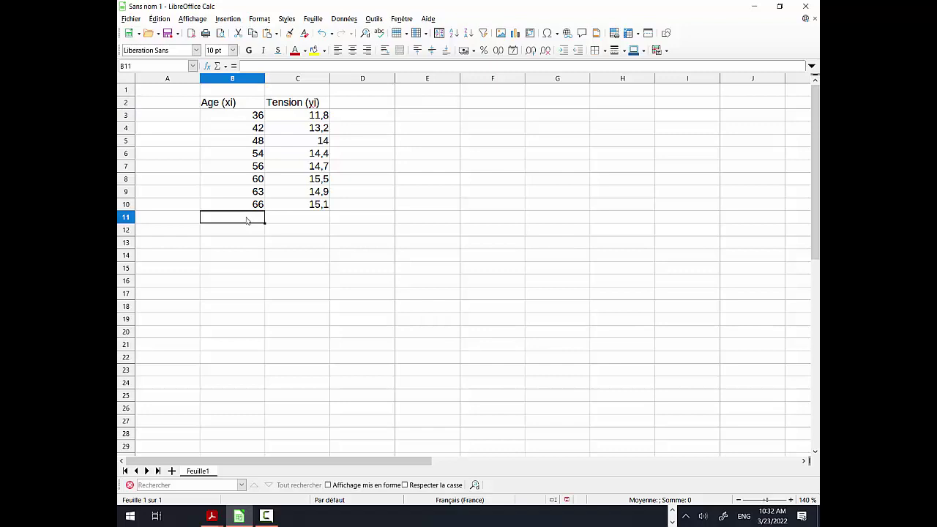
{"action": "type", "text": "="}
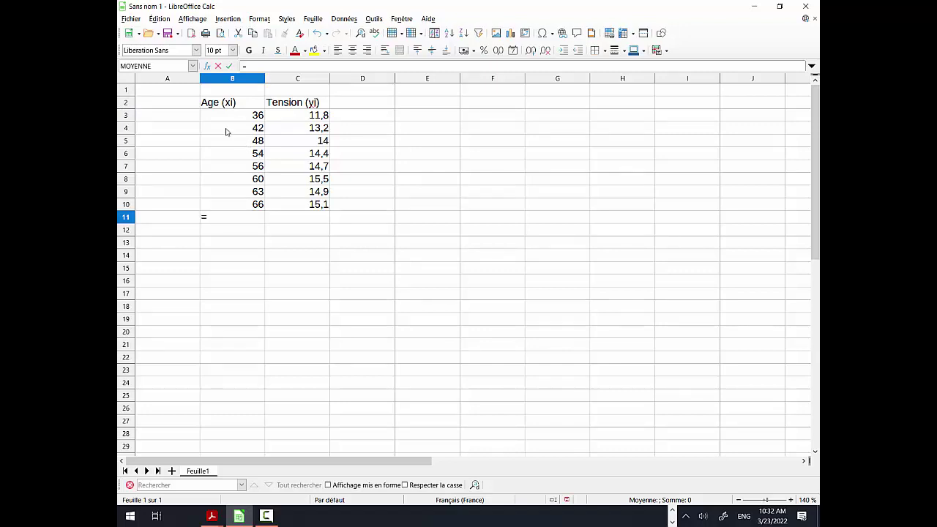
{"action": "left_click", "coordinate": [193, 67]}
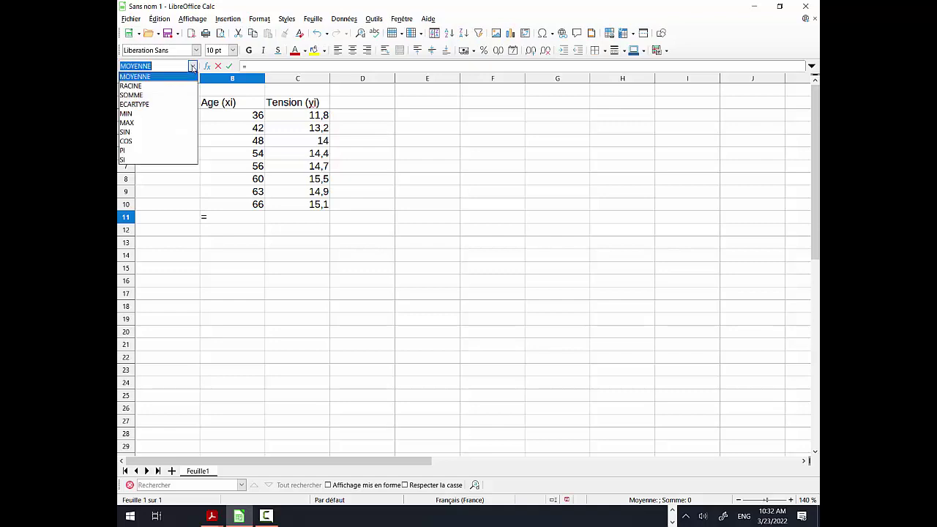
{"action": "left_click", "coordinate": [158, 94]}
{"action": "left_click_drag", "start_coordinate": [252, 117], "coordinate": [249, 206]}
{"action": "key", "text": "Return"}
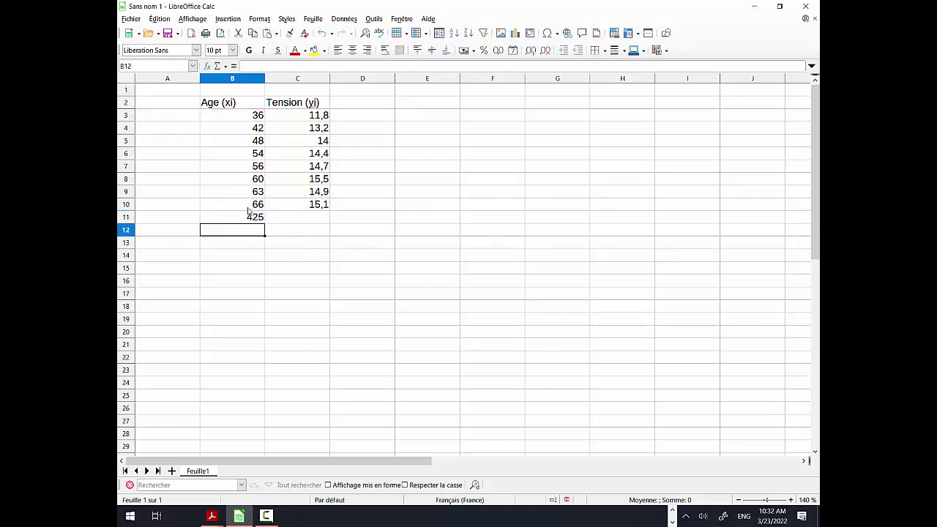
Step: Compute the mean age in cell B12 with the formula =B11/8
{"action": "type", "text": "="}
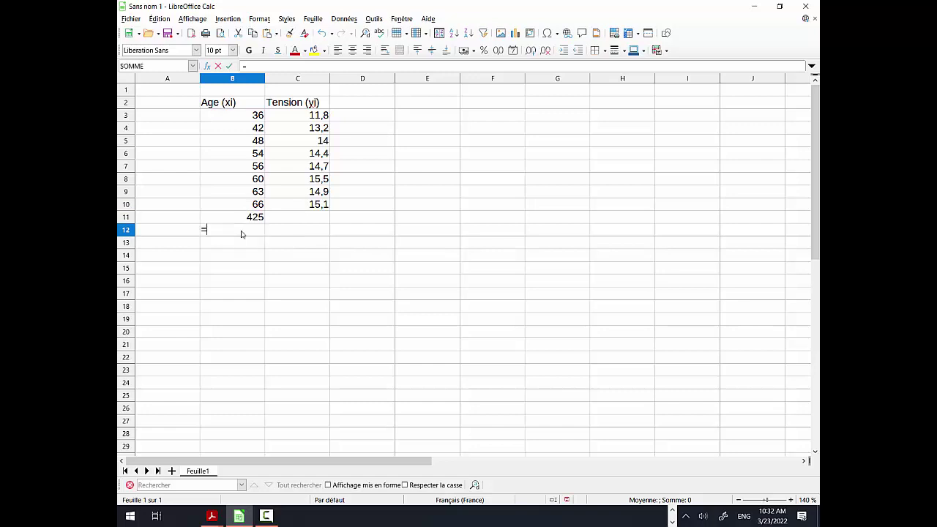
{"action": "left_click", "coordinate": [249, 220]}
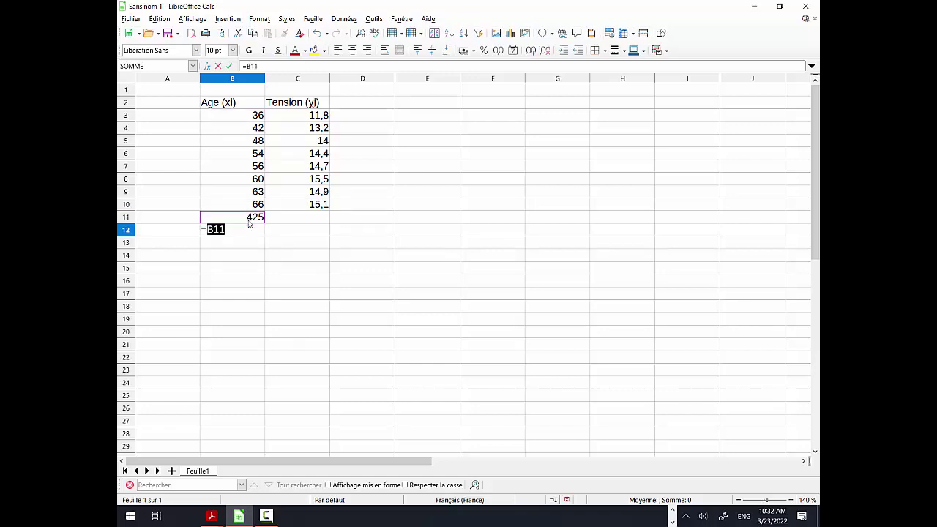
{"action": "type", "text": "/"}
{"action": "type", "text": "8"}
{"action": "key", "text": "Return"}
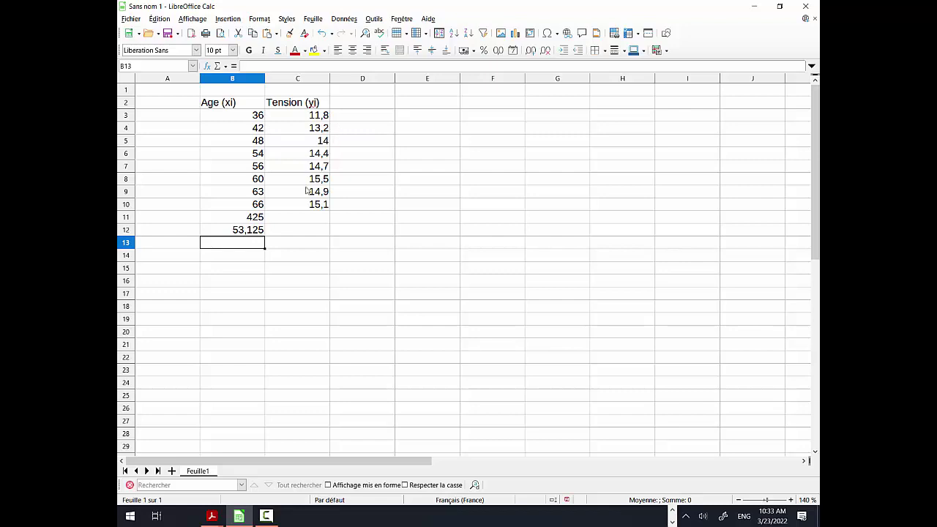
Step: Total the Tension (yi) values in cell C11 with the formula =SOMME(C3:C10)
{"action": "left_click", "coordinate": [303, 232]}
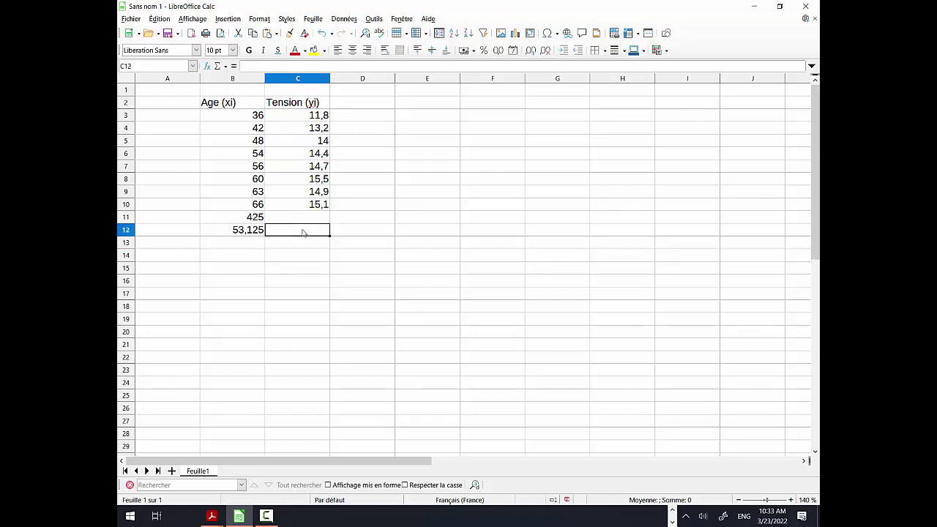
{"action": "left_click", "coordinate": [310, 220]}
{"action": "type", "text": "="}
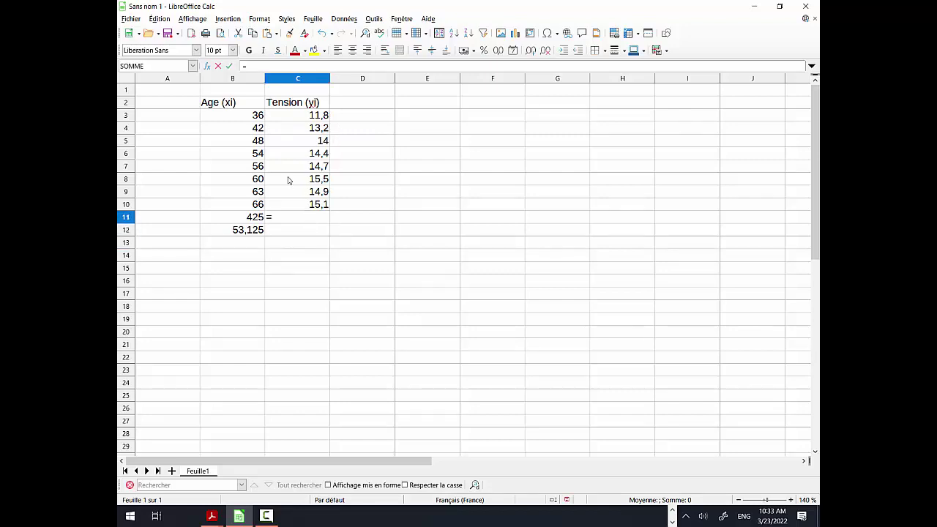
{"action": "left_click", "coordinate": [192, 66]}
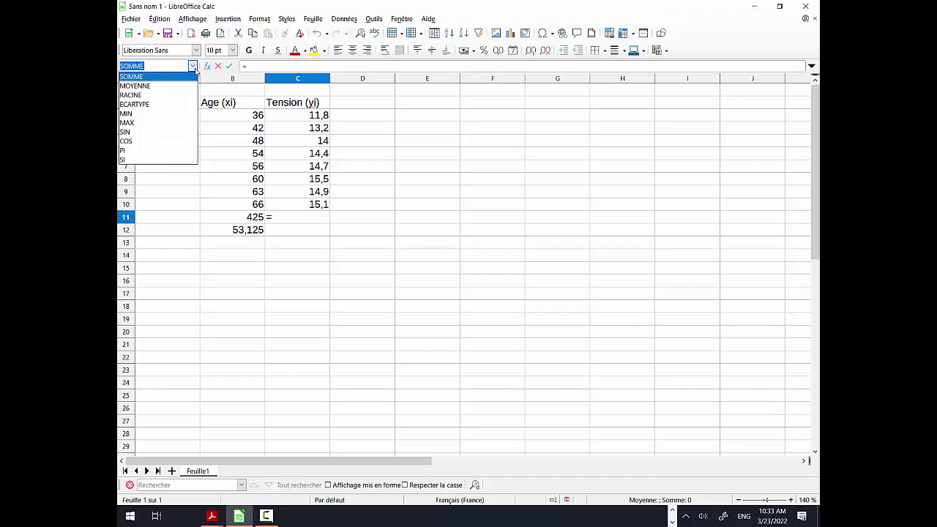
{"action": "left_click", "coordinate": [154, 76]}
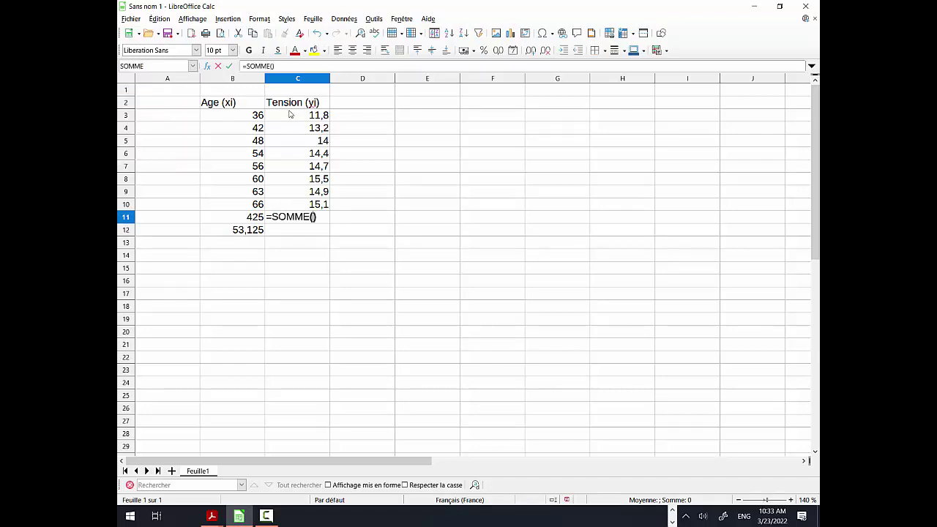
{"action": "left_click_drag", "start_coordinate": [304, 116], "coordinate": [302, 203]}
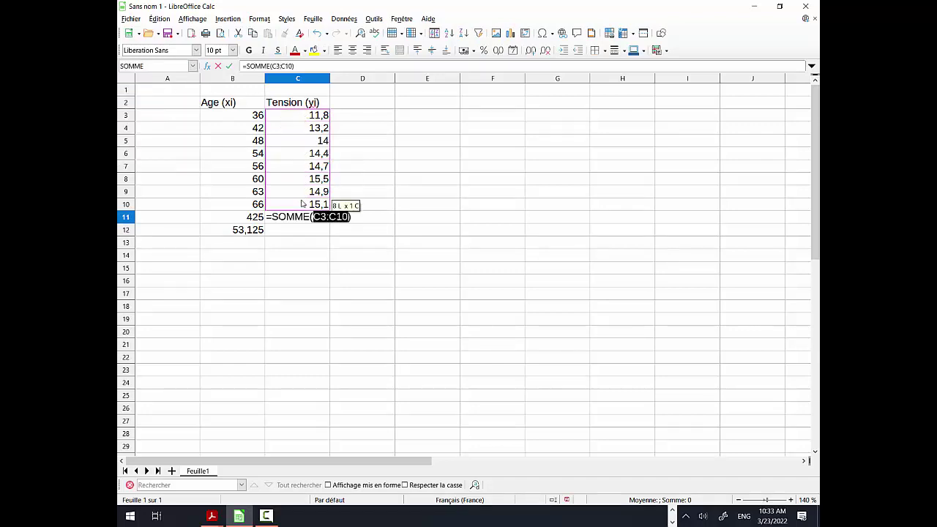
{"action": "key", "text": "Return"}
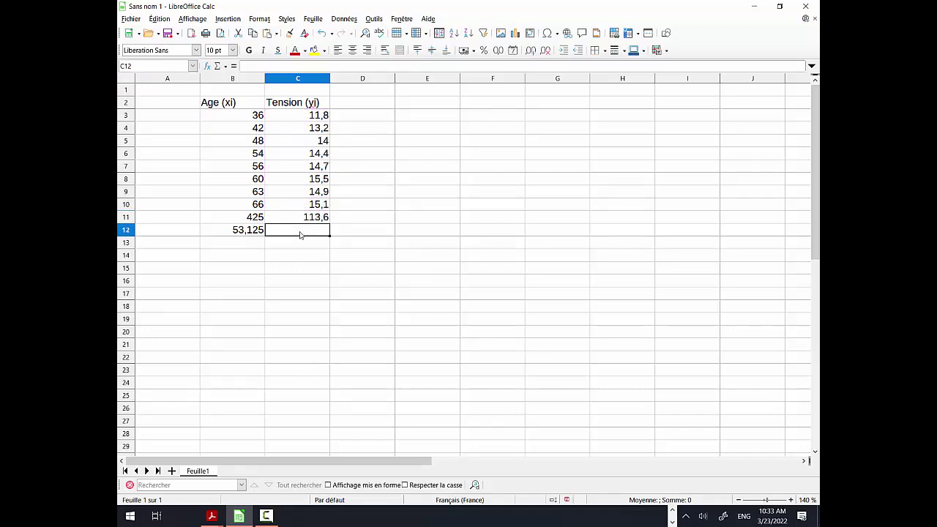
Step: Compute the mean tension in cell C12 with the formula =C11/8
{"action": "type", "text": "="}
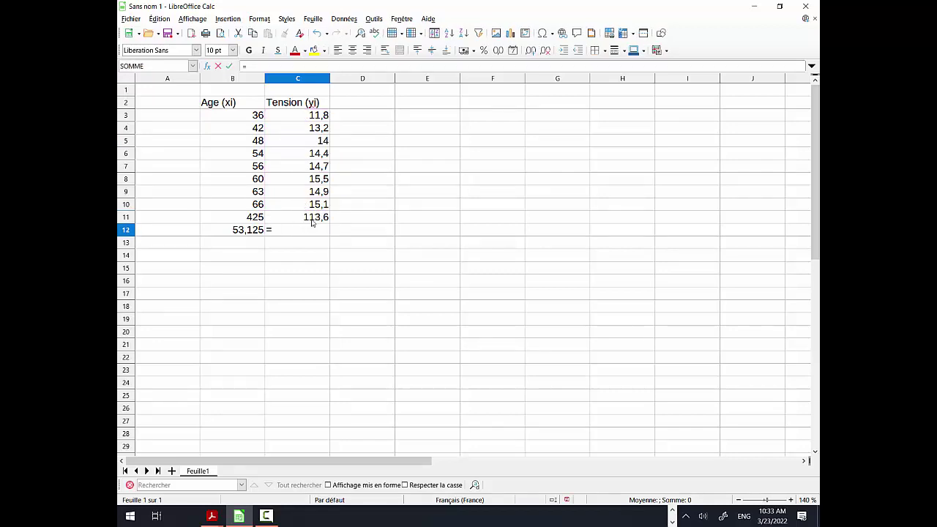
{"action": "left_click", "coordinate": [311, 222]}
{"action": "type", "text": "/8"}
{"action": "key", "text": "Return"}
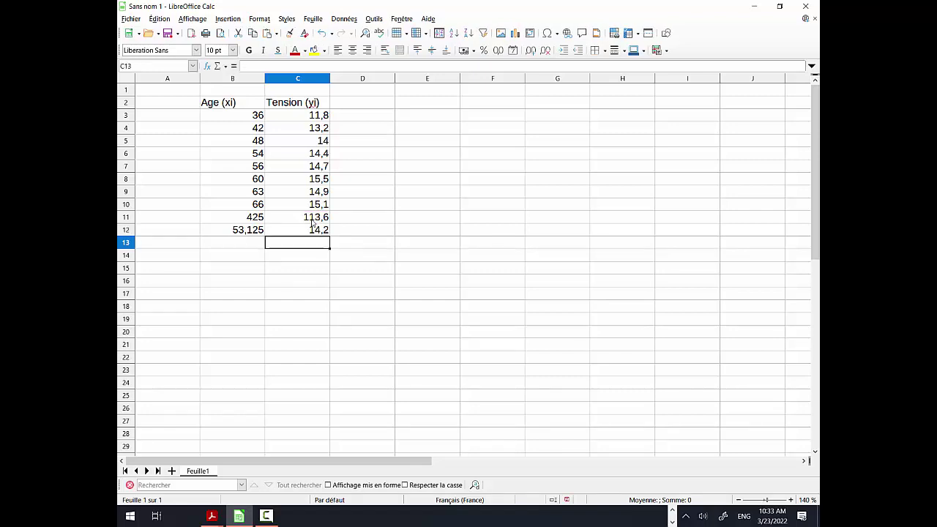
Step: Add the column headers Xi in cell D2 and Yi in cell E2
{"action": "left_click", "coordinate": [360, 107]}
{"action": "type", "text": "X"}
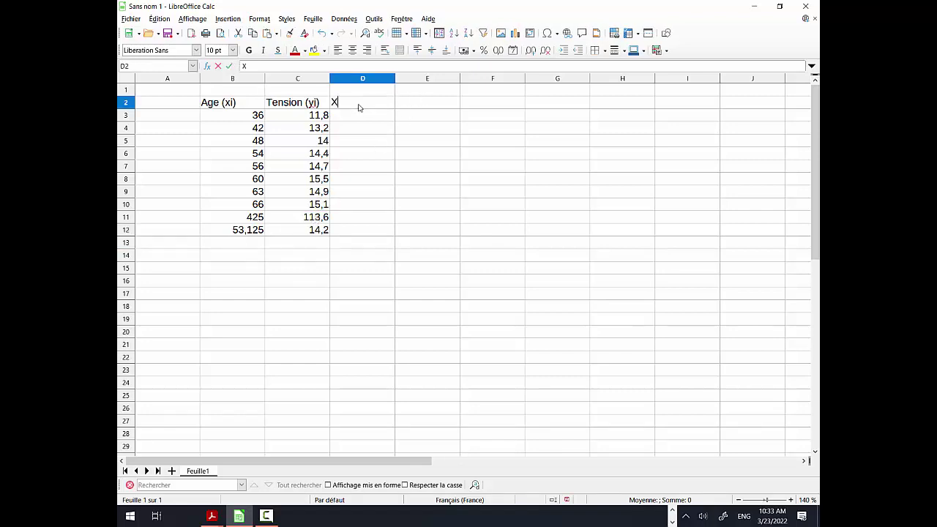
{"action": "type", "text": "i"}
{"action": "key", "text": "Tab"}
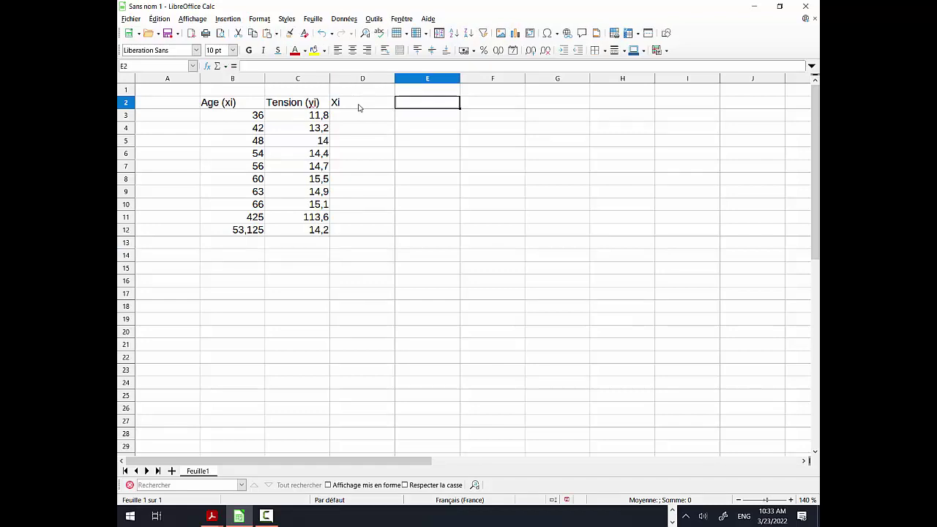
{"action": "type", "text": "Yi"}
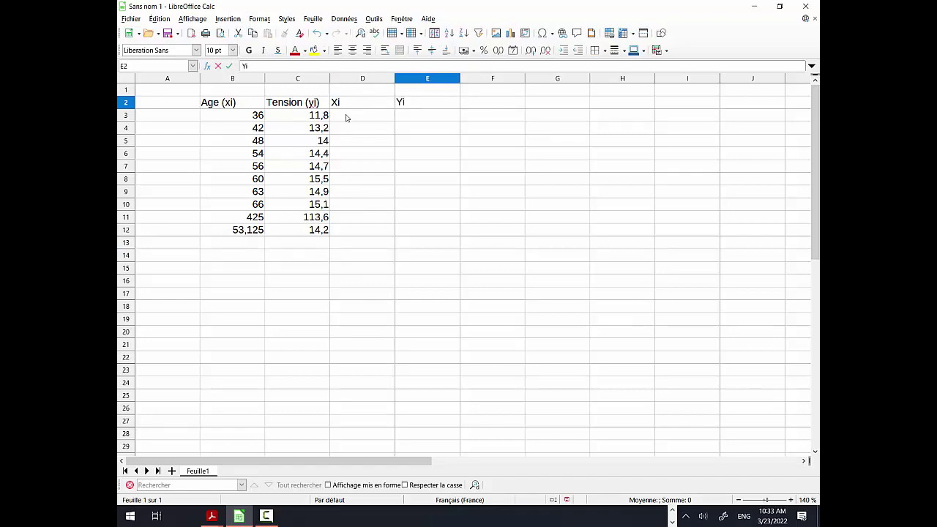
Step: Enter the formula =B3-$B$12 in cell D3 and fill it down the Xi column to D11
{"action": "left_click", "coordinate": [345, 118]}
{"action": "type", "text": "="}
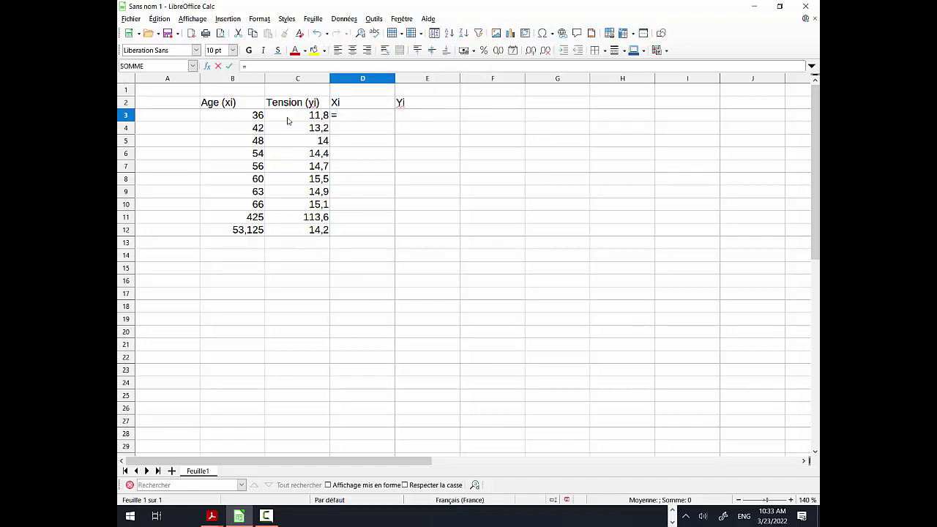
{"action": "left_click", "coordinate": [252, 117]}
{"action": "type", "text": "-"}
{"action": "left_click", "coordinate": [249, 232]}
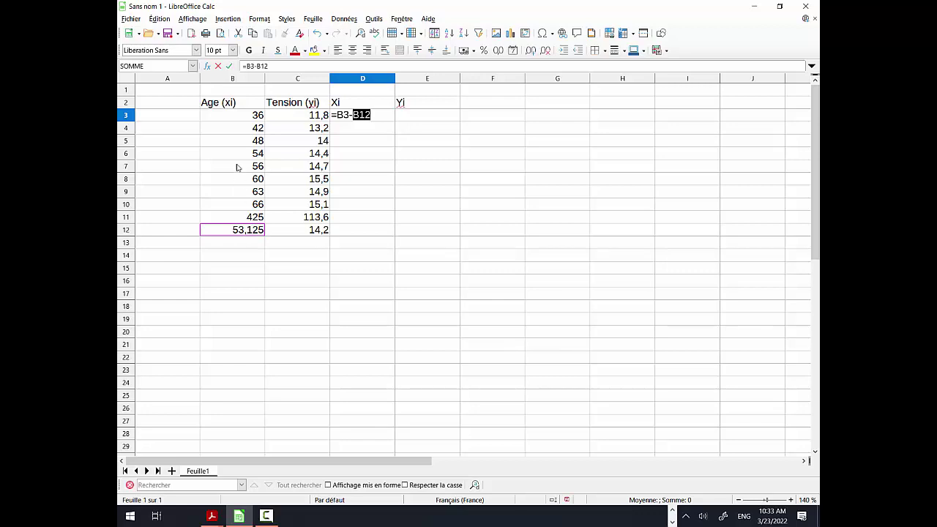
{"action": "left_click", "coordinate": [255, 65]}
{"action": "type", "text": "$B$"}
{"action": "key", "text": "Return"}
{"action": "left_click", "coordinate": [378, 117]}
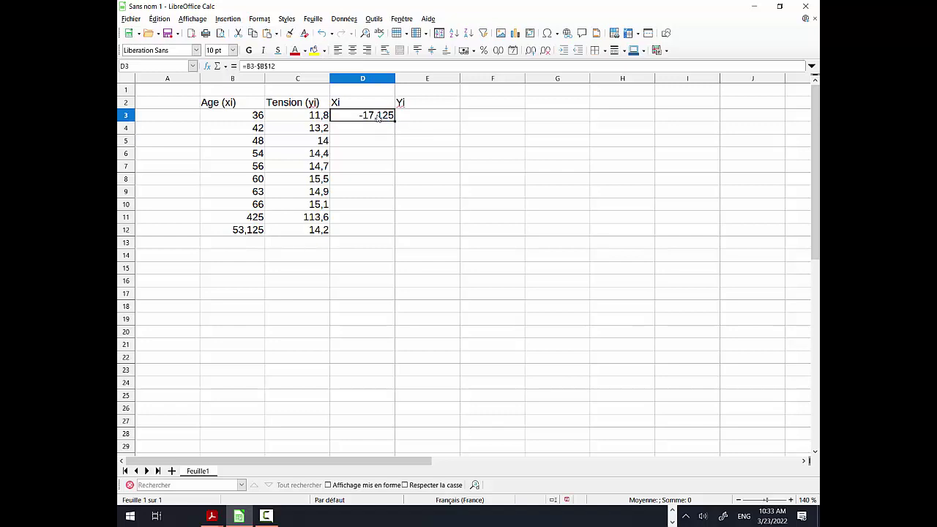
{"action": "left_click_drag", "start_coordinate": [395, 122], "coordinate": [387, 223]}
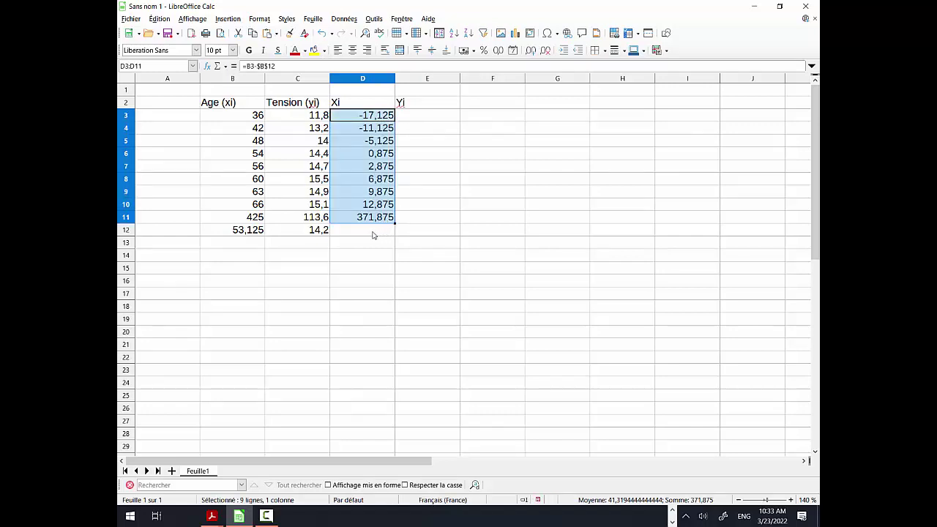
{"action": "left_click", "coordinate": [373, 233]}
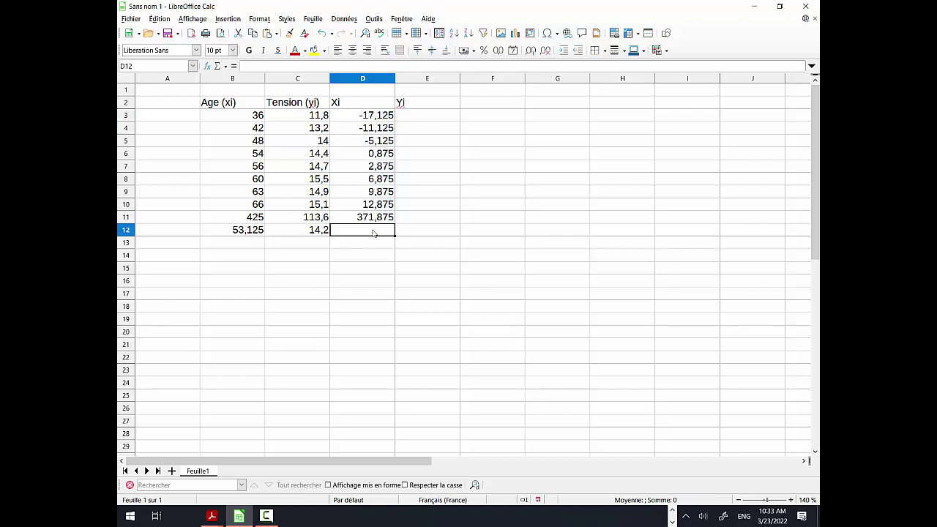
Step: Enter the formula =C3-$C$12 in cell E3 and fill it down the Yi column to E10
{"action": "left_click", "coordinate": [438, 115]}
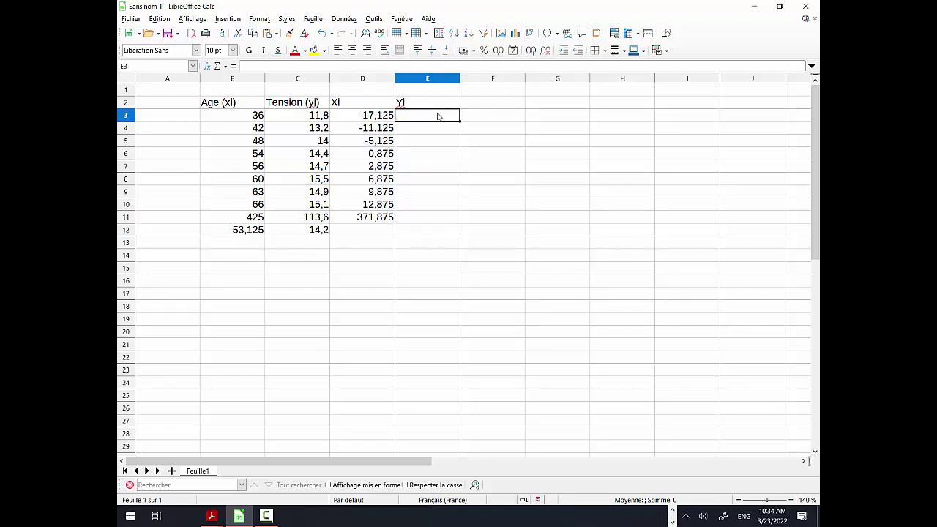
{"action": "type", "text": "="}
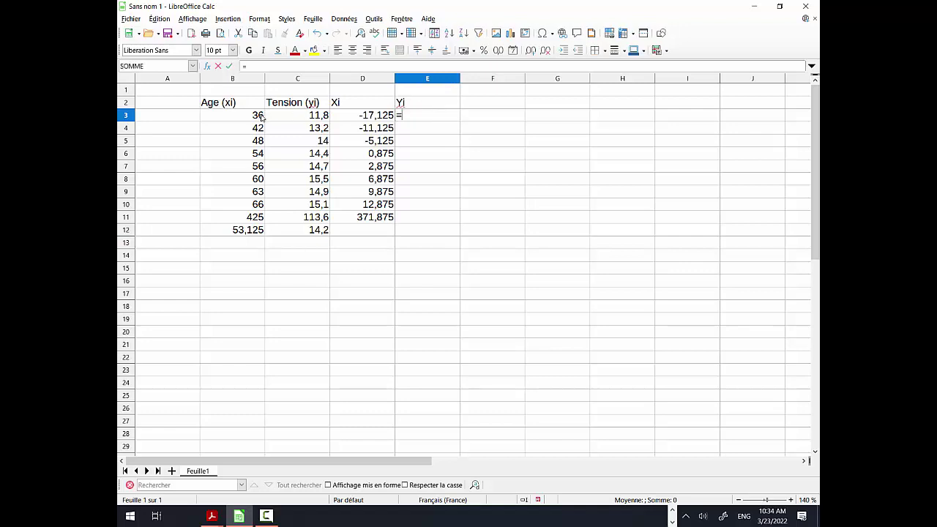
{"action": "left_click", "coordinate": [298, 119]}
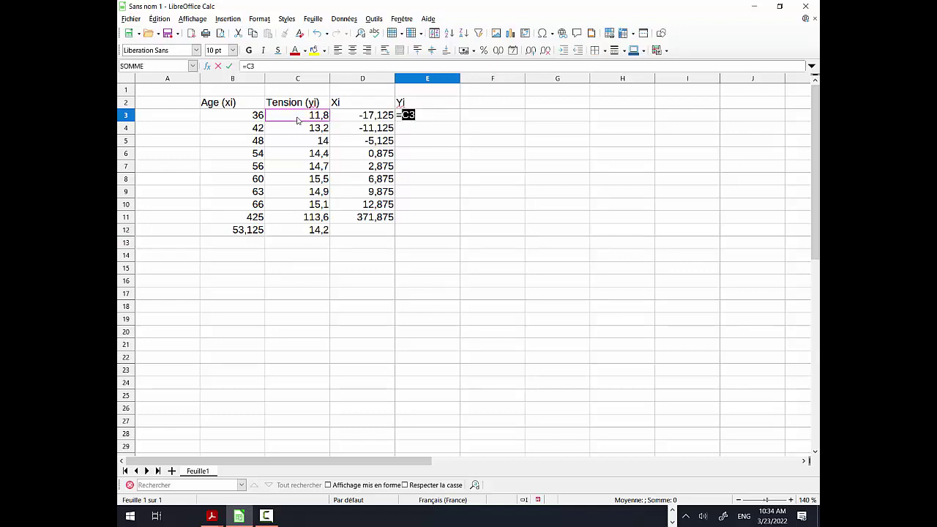
{"action": "type", "text": "-"}
{"action": "left_click", "coordinate": [309, 231]}
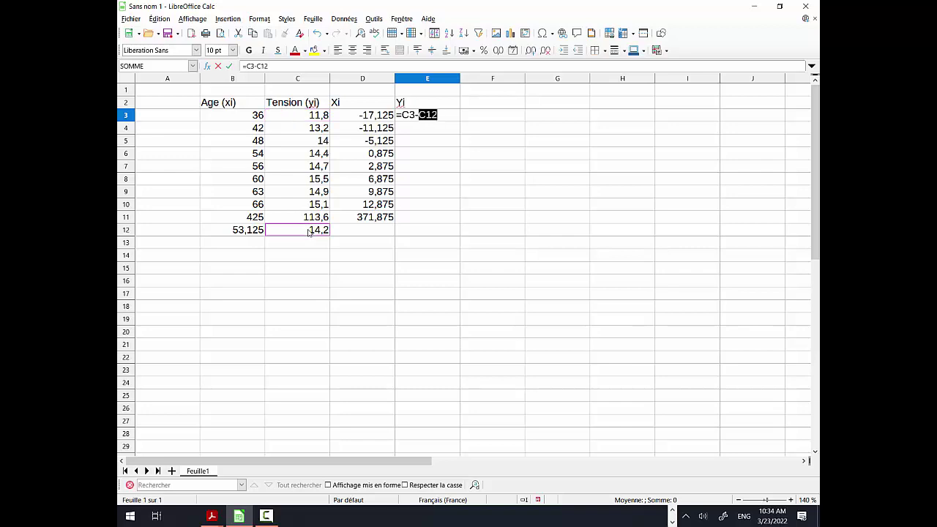
{"action": "left_click", "coordinate": [419, 116]}
{"action": "type", "text": "$"}
{"action": "key", "text": "Right"}
{"action": "type", "text": "$"}
{"action": "key", "text": "Return"}
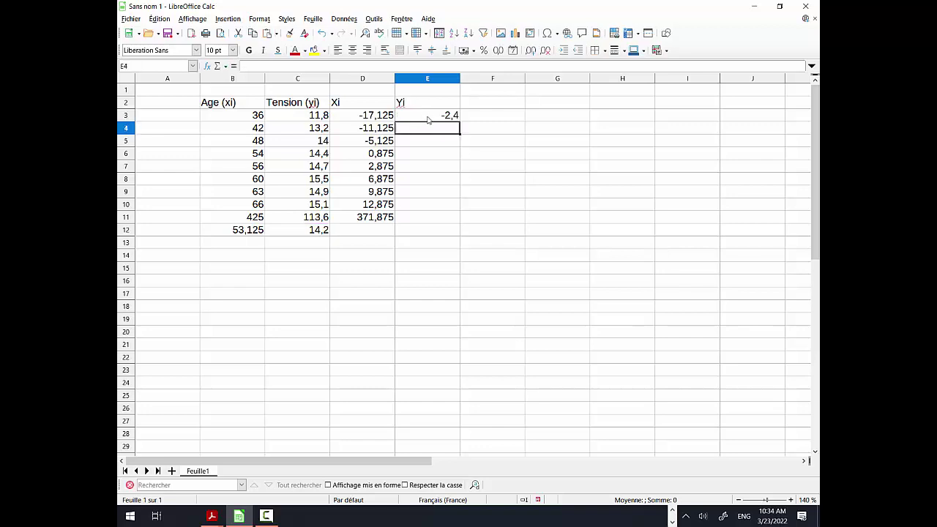
{"action": "left_click", "coordinate": [428, 119]}
{"action": "left_click_drag", "start_coordinate": [460, 121], "coordinate": [453, 209]}
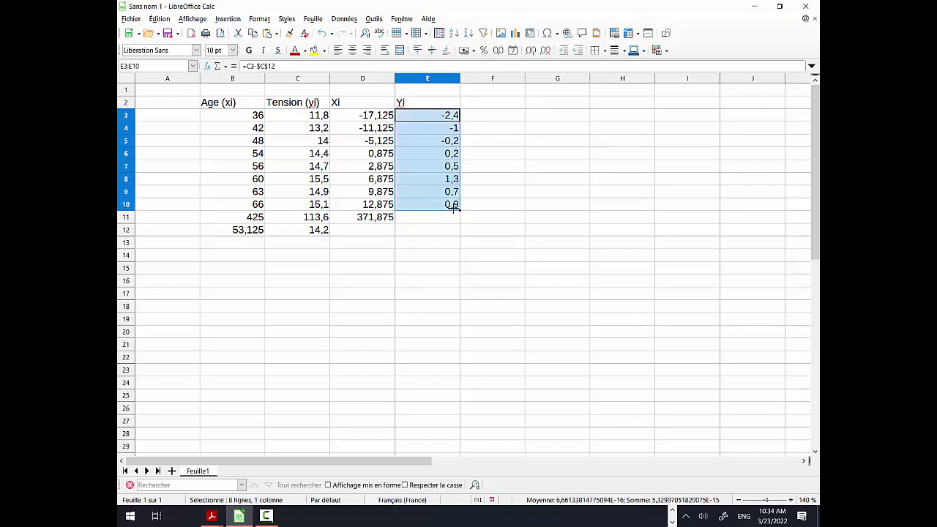
Step: Delete the contents of cell D11 below the Xi values, keeping the default content types selected
{"action": "left_click", "coordinate": [365, 218]}
{"action": "key", "text": "BackSpace"}
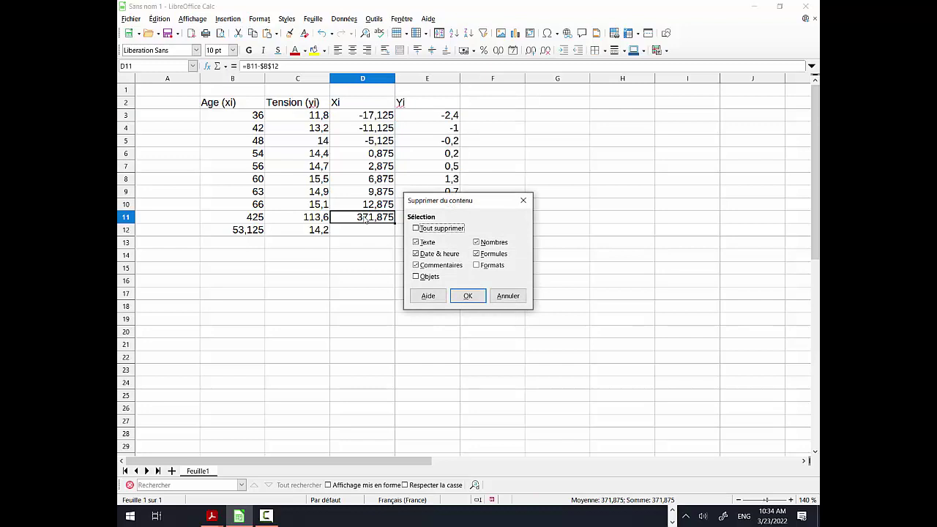
{"action": "left_click", "coordinate": [467, 296]}
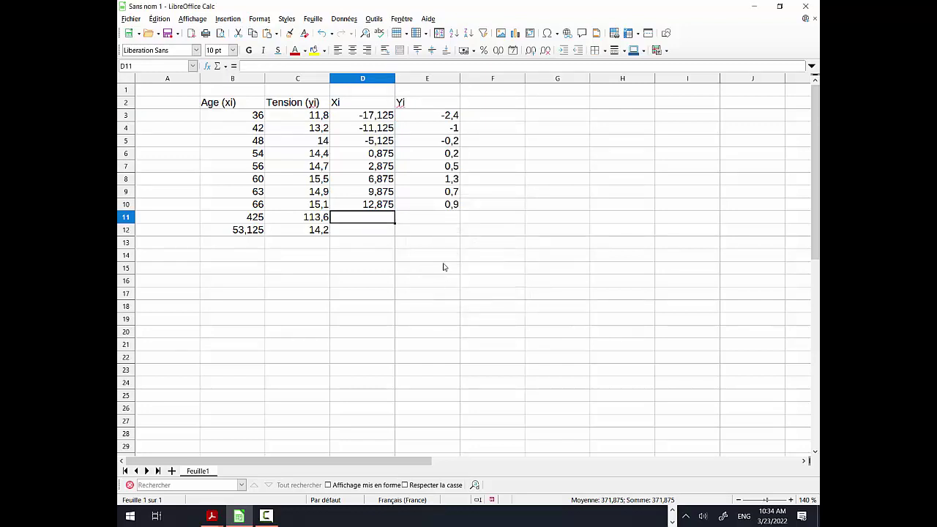
{"action": "left_click", "coordinate": [443, 267]}
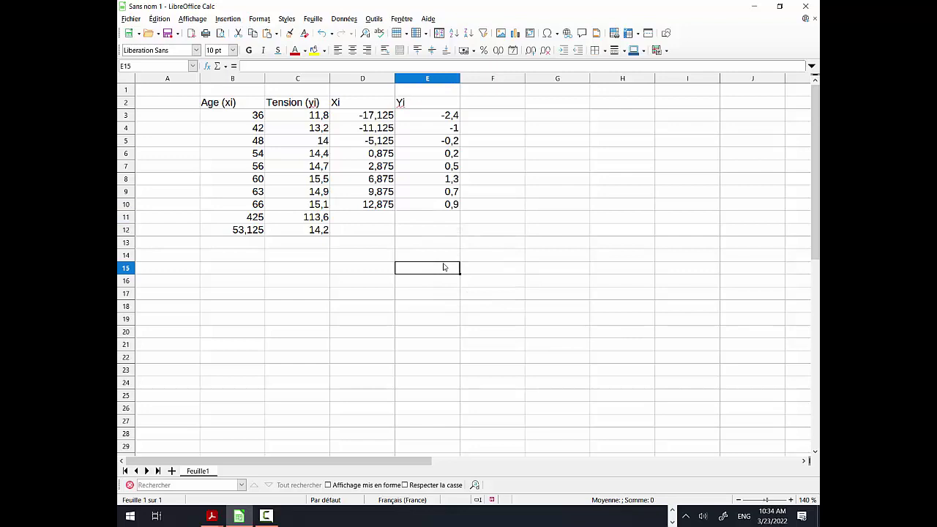
Step: Total the Xi values in cell D11 with the formula =SOMME(D3:D10)
{"action": "left_click", "coordinate": [372, 222]}
{"action": "type", "text": "="}
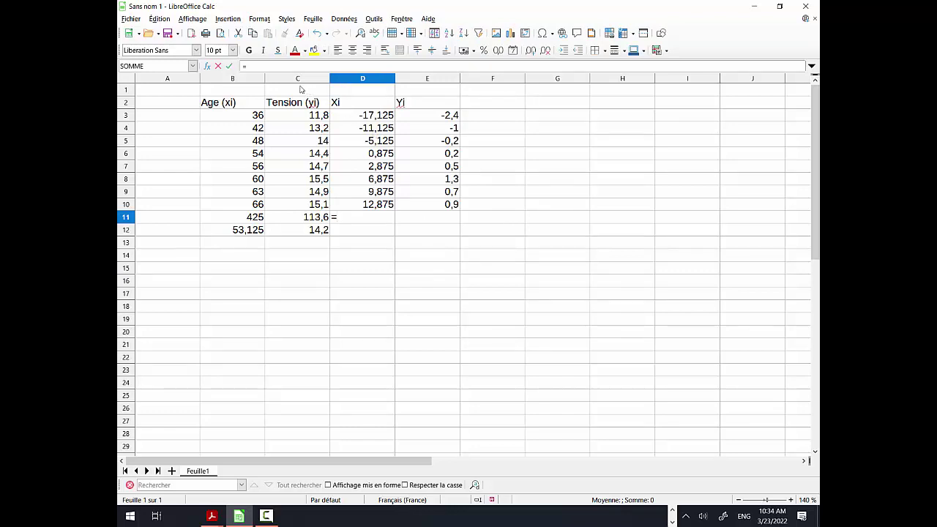
{"action": "left_click", "coordinate": [193, 67]}
{"action": "left_click", "coordinate": [160, 77]}
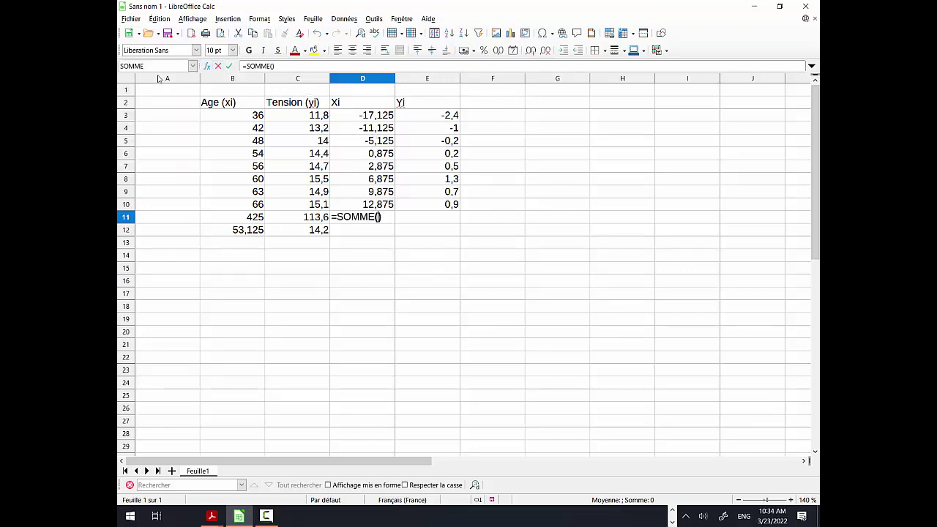
{"action": "left_click", "coordinate": [364, 116]}
{"action": "left_click_drag", "start_coordinate": [364, 123], "coordinate": [360, 209]}
{"action": "key", "text": "Return"}
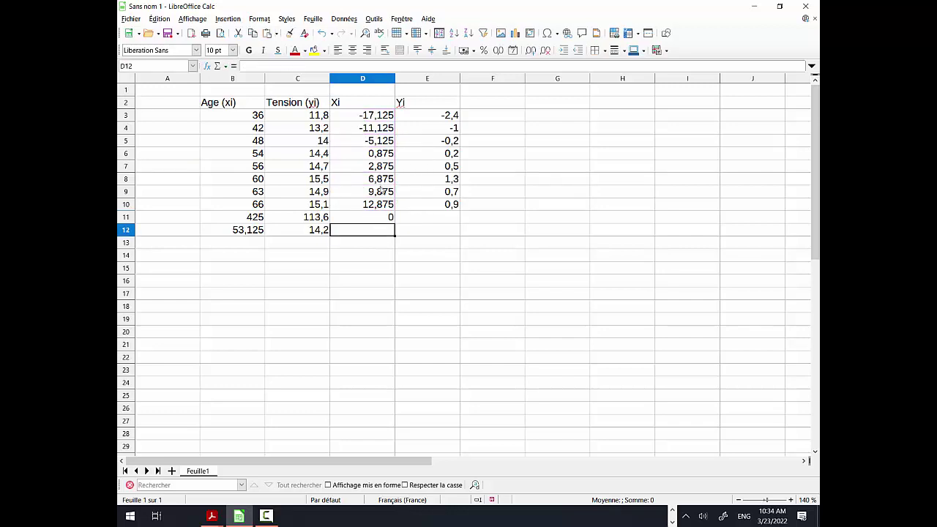
Step: Add the column header Xi² in cell F2
{"action": "left_click", "coordinate": [499, 106]}
{"action": "type", "text": "X"}
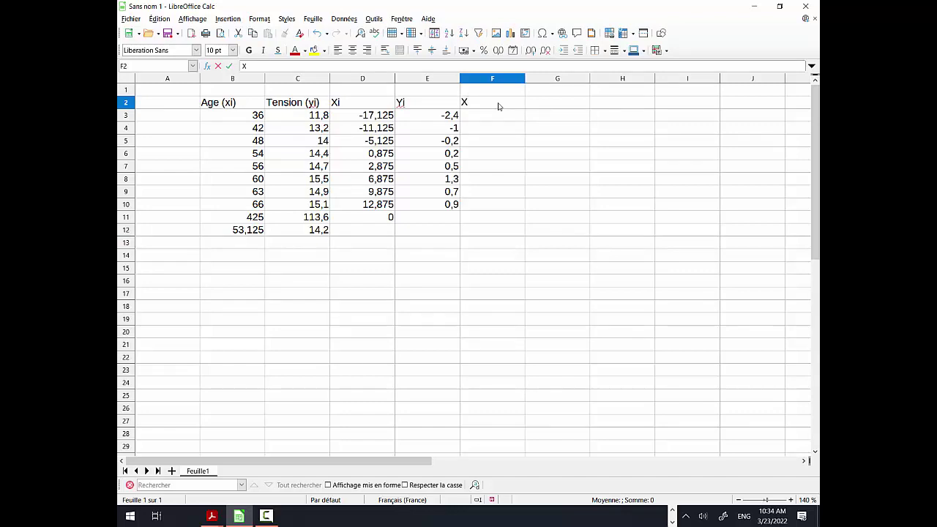
{"action": "type", "text": "i^2"}
{"action": "key", "text": "Return"}
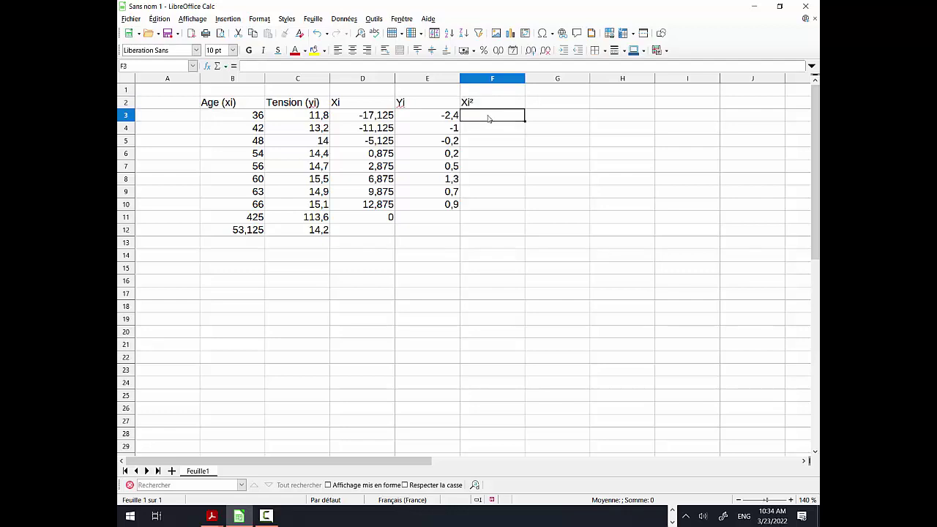
Step: Enter the formula =D3^2 in cell F3 and fill it down the Xi² column to F10
{"action": "type", "text": "="}
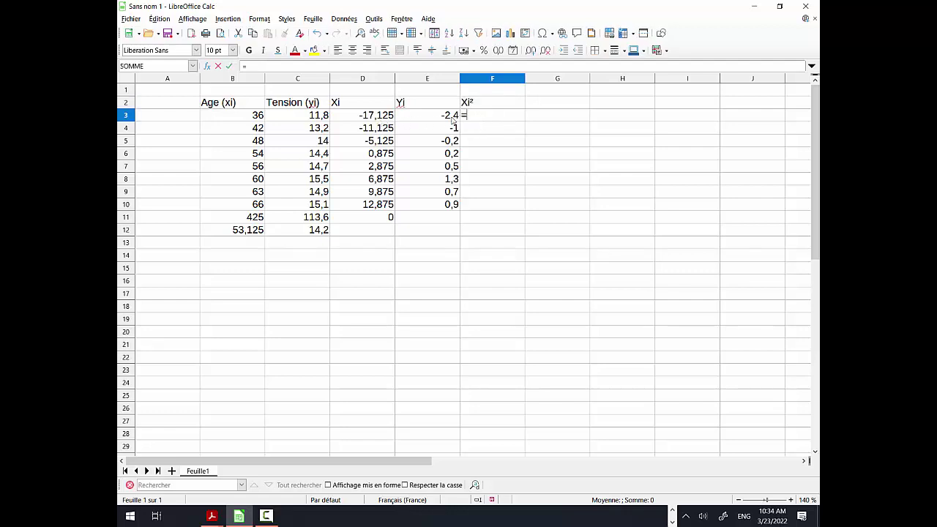
{"action": "left_click", "coordinate": [384, 119]}
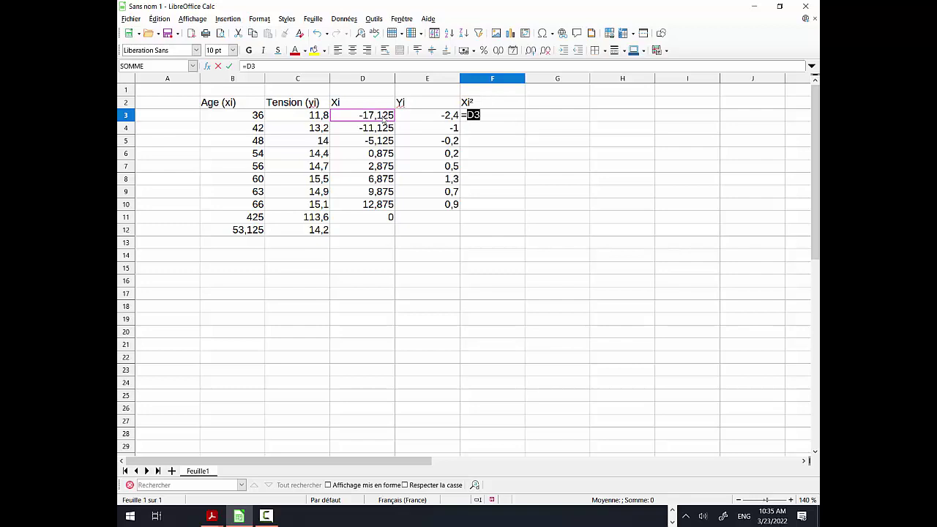
{"action": "type", "text": "^2"}
{"action": "key", "text": "Return"}
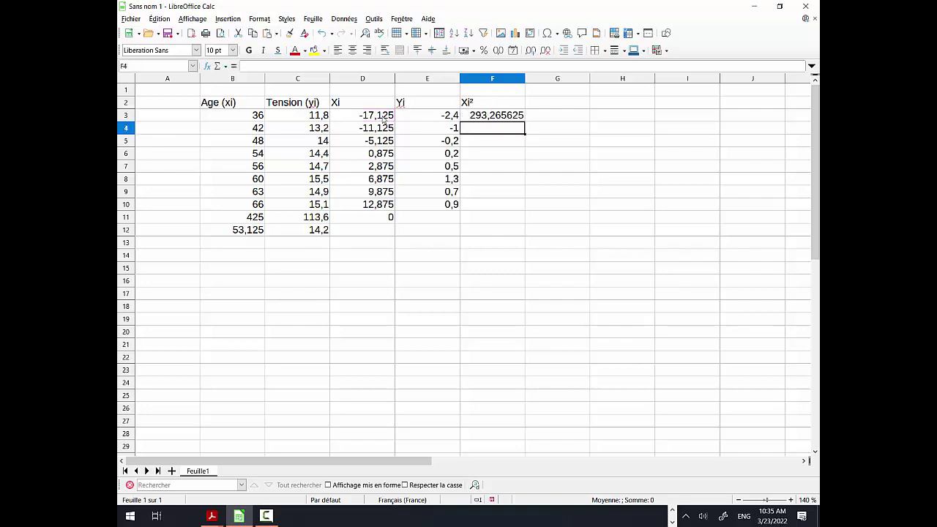
{"action": "left_click", "coordinate": [494, 118]}
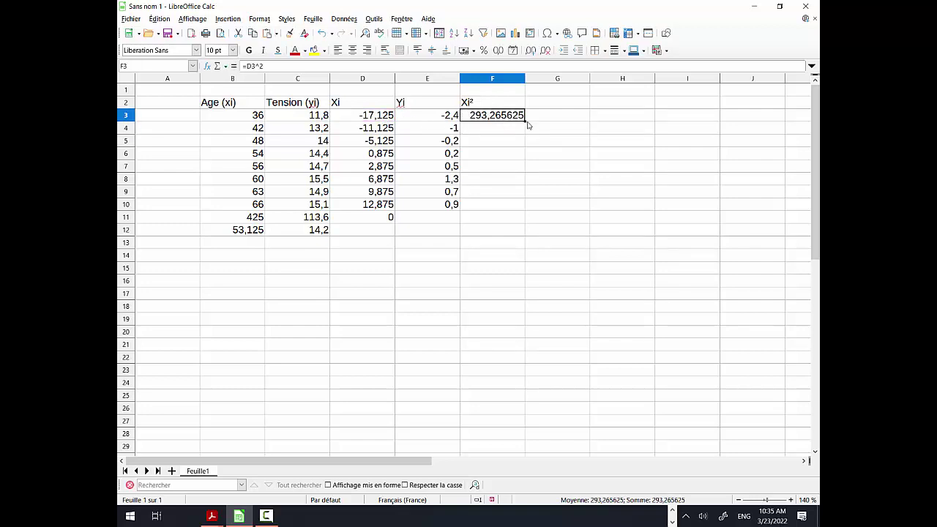
{"action": "left_click", "coordinate": [528, 126]}
{"action": "left_click", "coordinate": [510, 116]}
{"action": "left_click_drag", "start_coordinate": [524, 125], "coordinate": [524, 214]}
Step: Total the Xi² values in cell F11 with the formula =SOMME(F3:F10)
{"action": "left_click", "coordinate": [505, 221]}
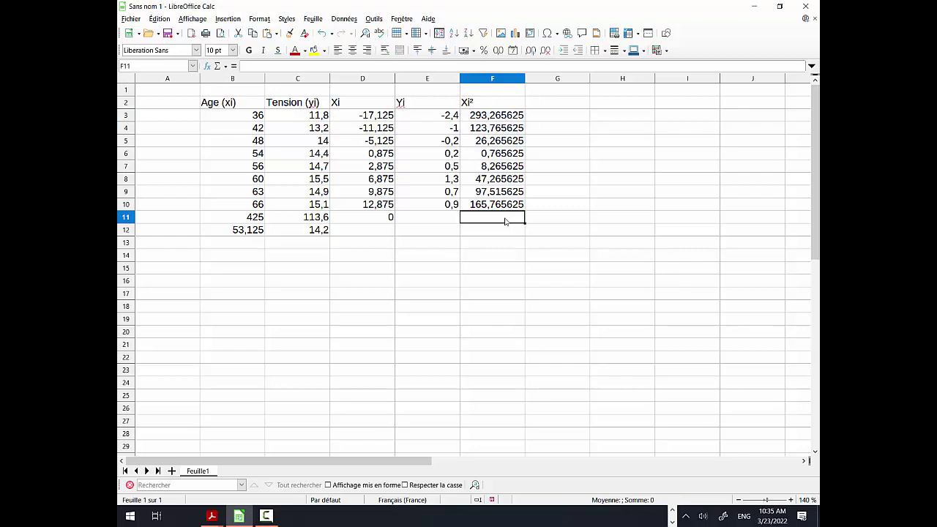
{"action": "type", "text": "="}
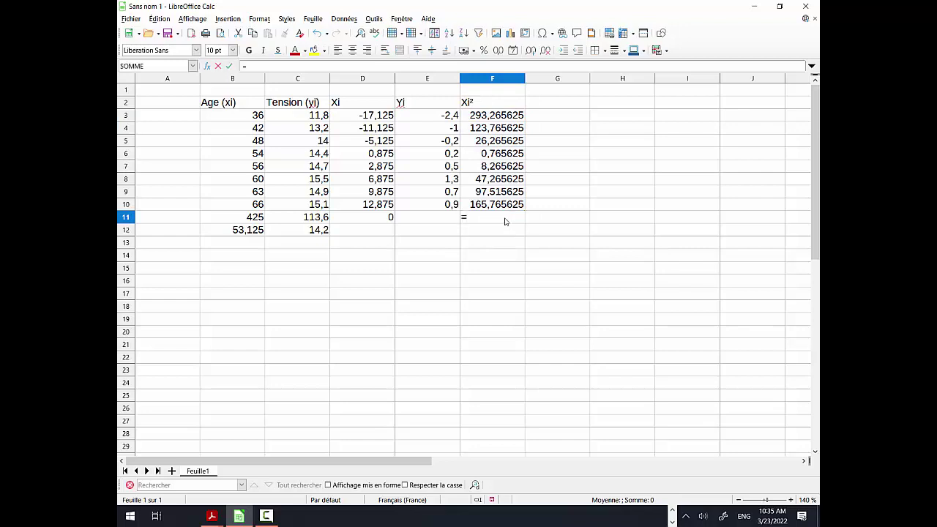
{"action": "left_click", "coordinate": [192, 66]}
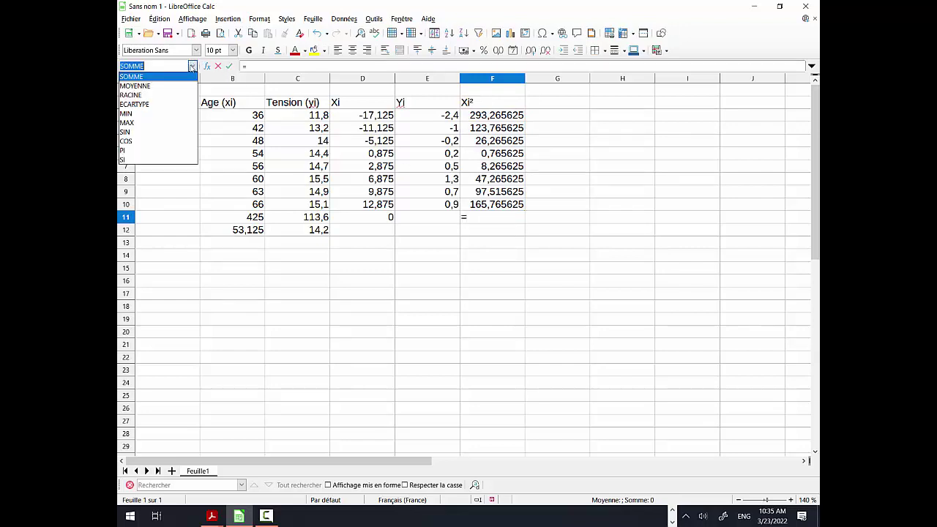
{"action": "left_click", "coordinate": [161, 78]}
{"action": "left_click_drag", "start_coordinate": [507, 118], "coordinate": [496, 210]}
{"action": "key", "text": "Return"}
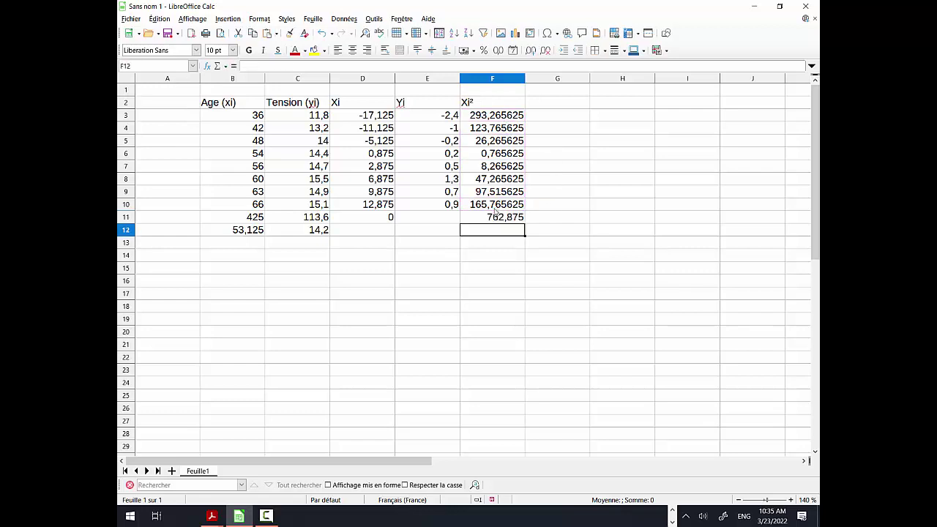
Step: Calculate the mean of the Xi² values in cell F12 with the formula =F11/8
{"action": "type", "text": "="}
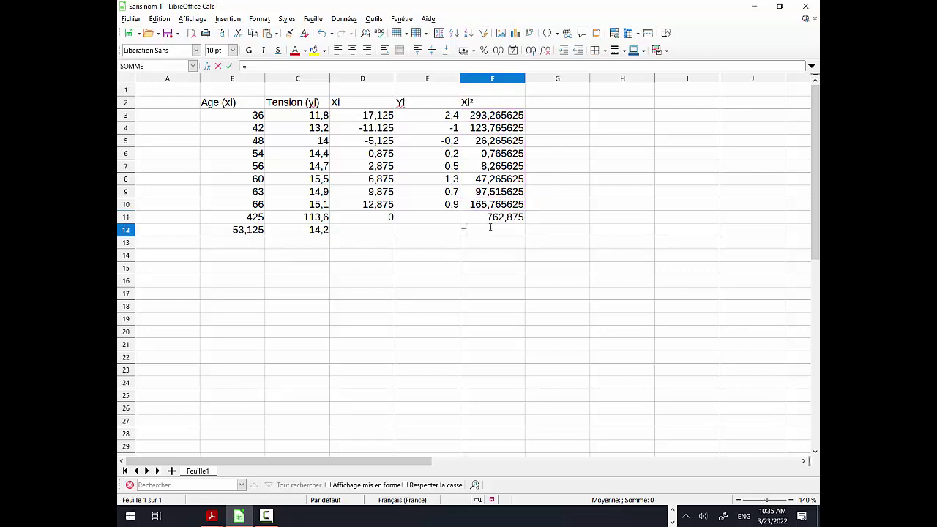
{"action": "left_click", "coordinate": [500, 219]}
{"action": "type", "text": "/"}
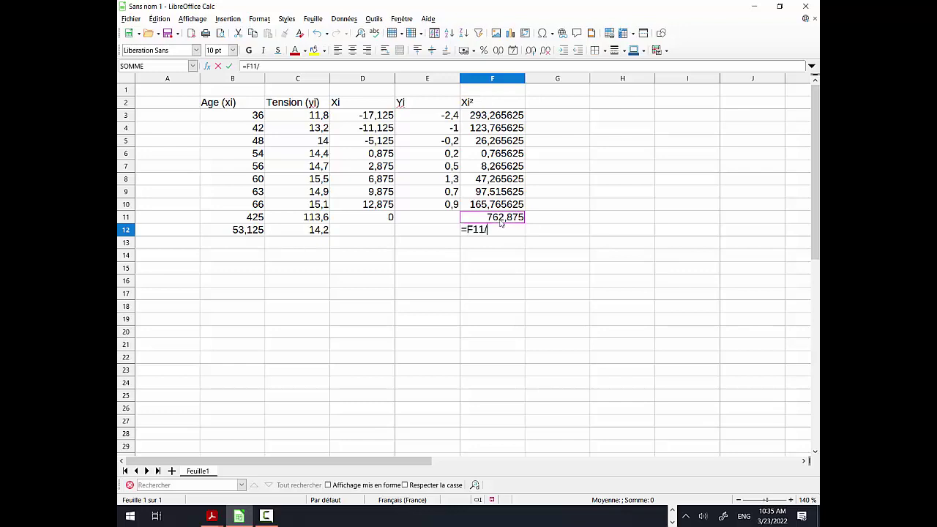
{"action": "type", "text": "8"}
{"action": "key", "text": "Return"}
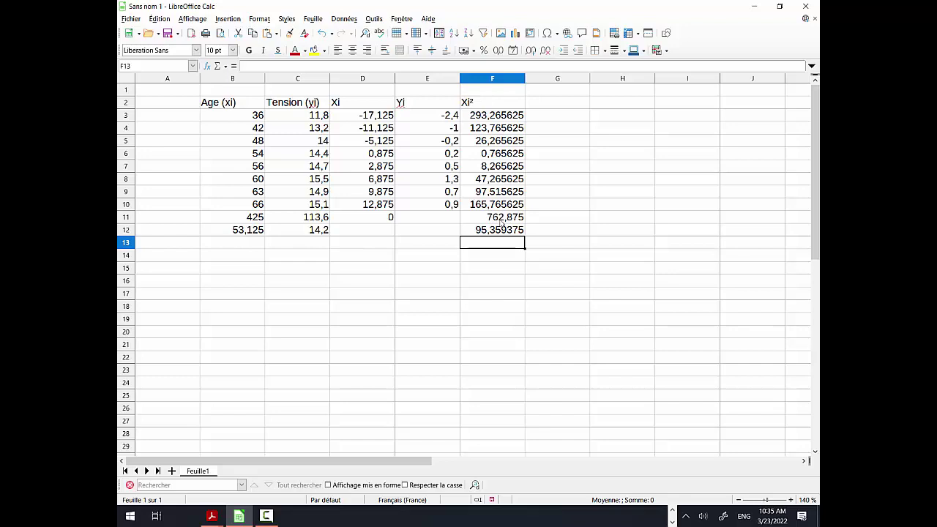
Step: Add the column header Yi² in cell G2
{"action": "left_click", "coordinate": [566, 106]}
{"action": "type", "text": "Y"}
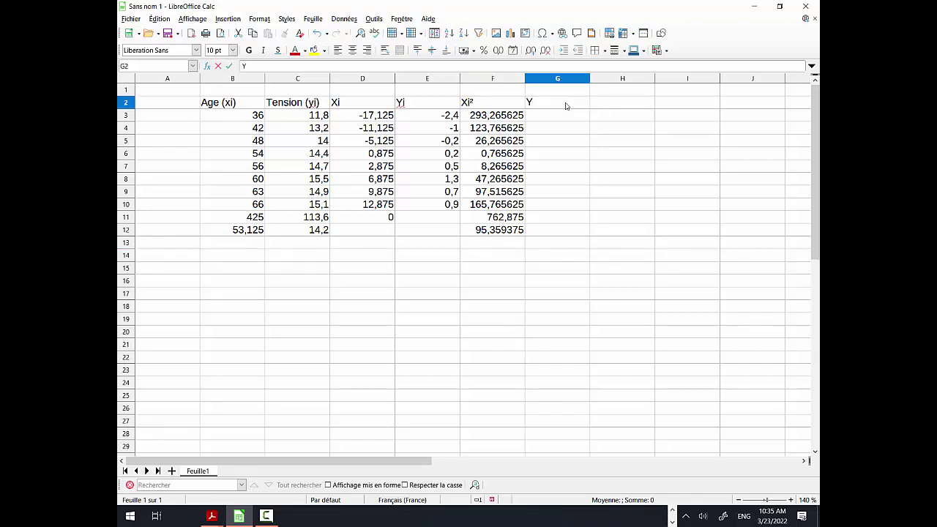
{"action": "type", "text": "i²"}
{"action": "key", "text": "Return"}
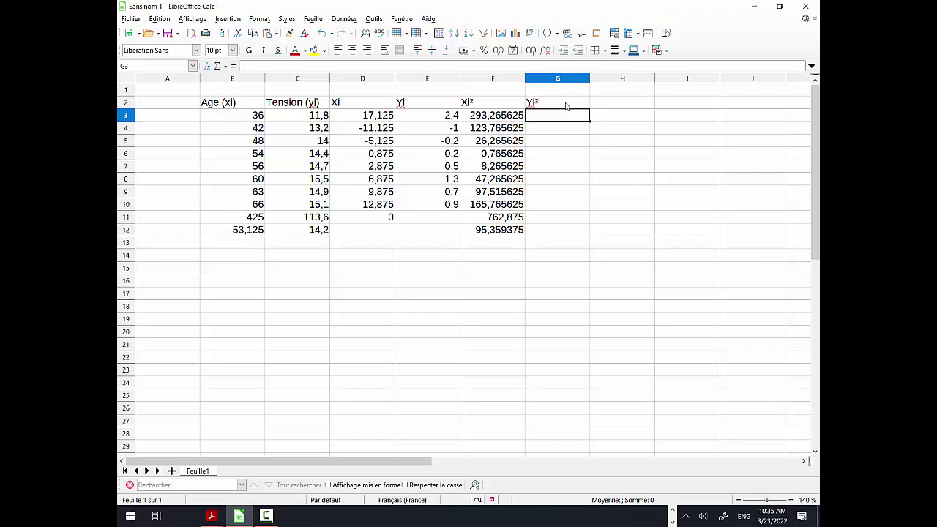
Step: Enter the formula =E3^2 in cell G3 and fill it down the Yi² column to G10
{"action": "type", "text": "="}
{"action": "left_click", "coordinate": [421, 119]}
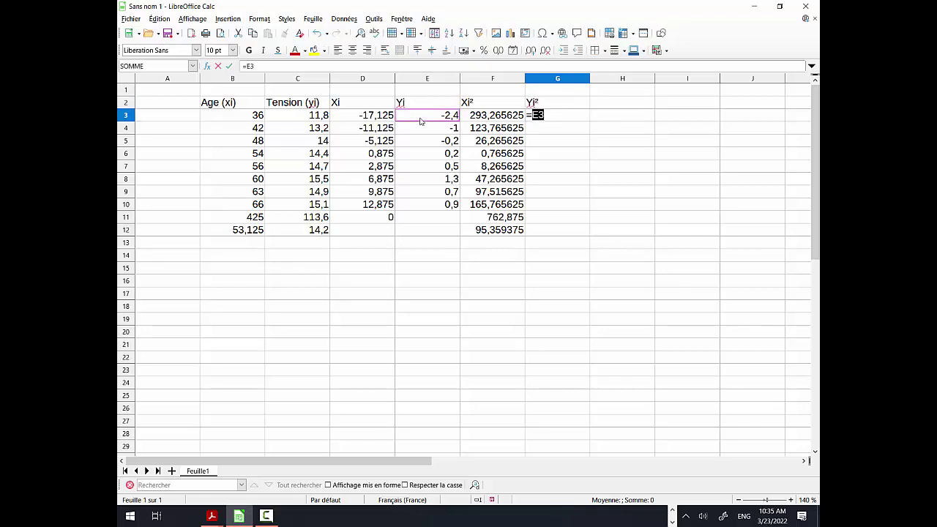
{"action": "type", "text": "^2"}
{"action": "key", "text": "Return"}
{"action": "left_click", "coordinate": [567, 115]}
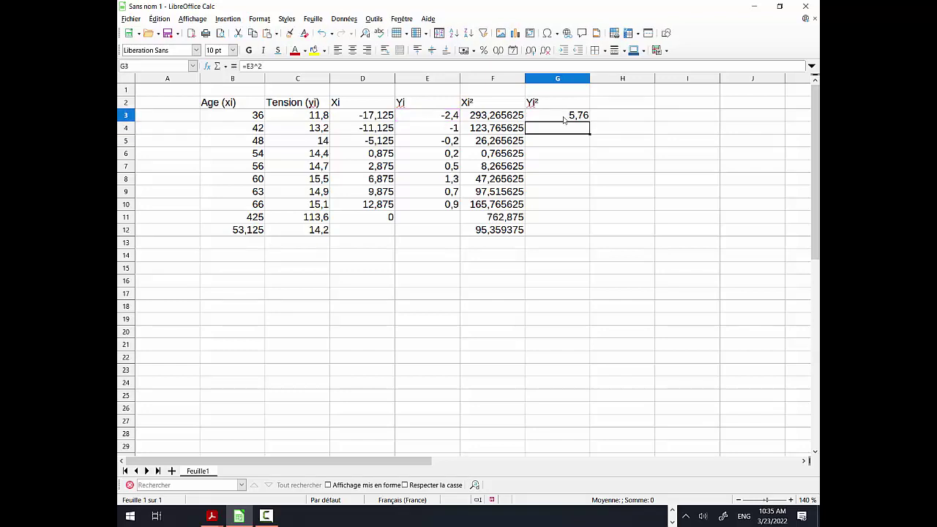
{"action": "left_click_drag", "start_coordinate": [589, 122], "coordinate": [585, 208]}
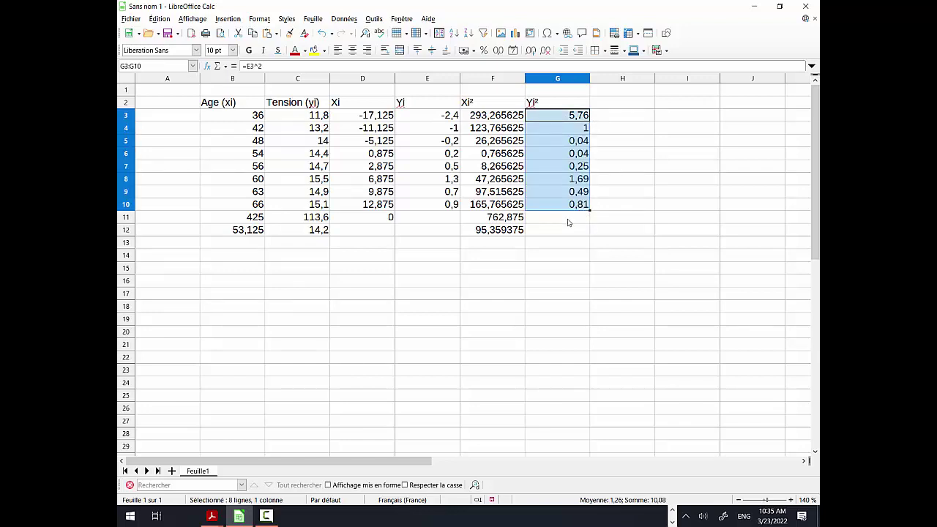
Step: Total the Yi² values in cell G11 with the formula =SOMME(G3:G10)
{"action": "left_click", "coordinate": [570, 219]}
{"action": "type", "text": "="}
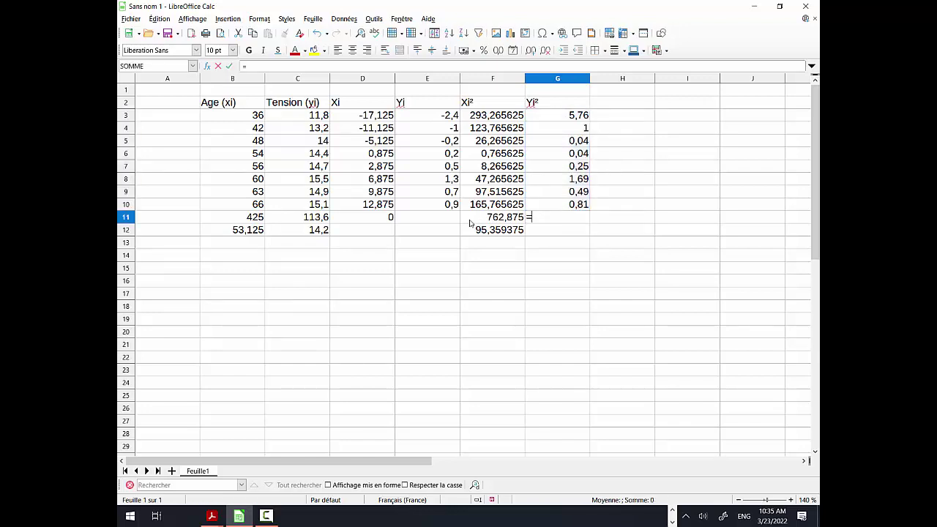
{"action": "left_click", "coordinate": [193, 66]}
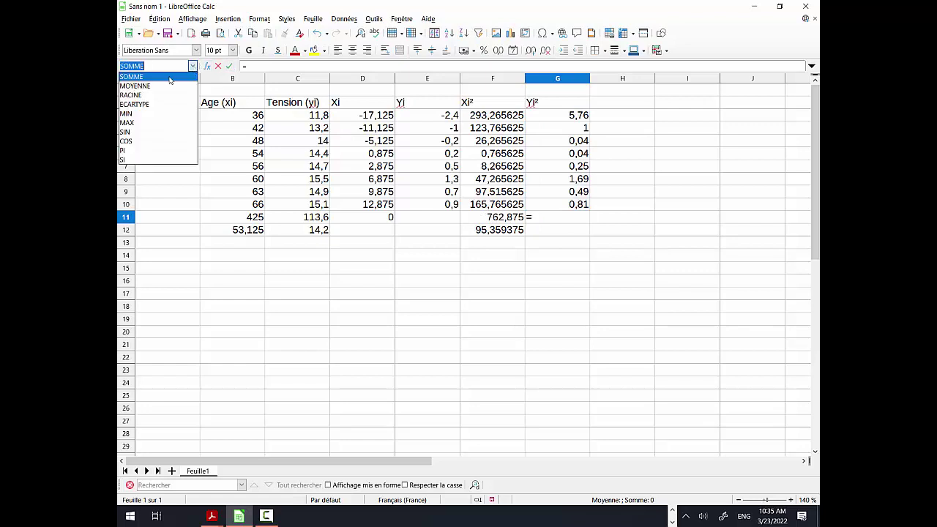
{"action": "left_click", "coordinate": [169, 80]}
{"action": "left_click_drag", "start_coordinate": [587, 119], "coordinate": [570, 205]}
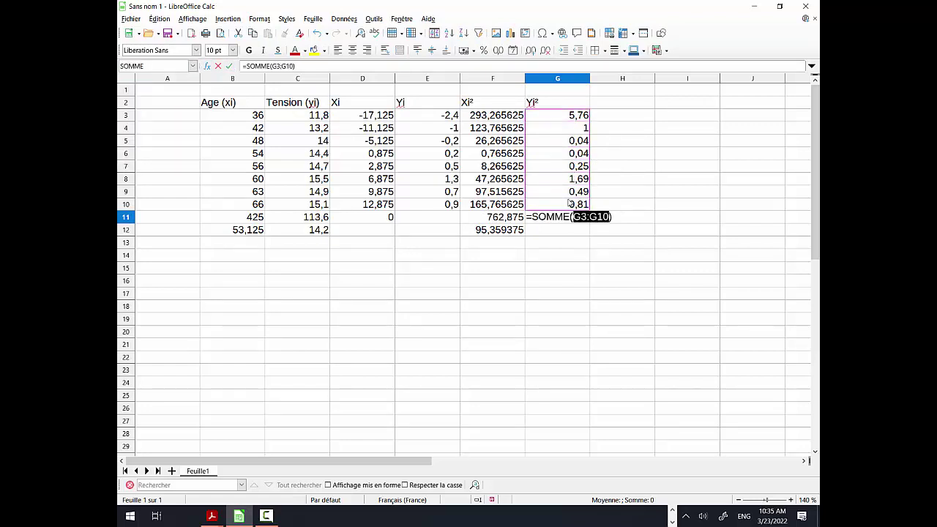
{"action": "key", "text": "Return"}
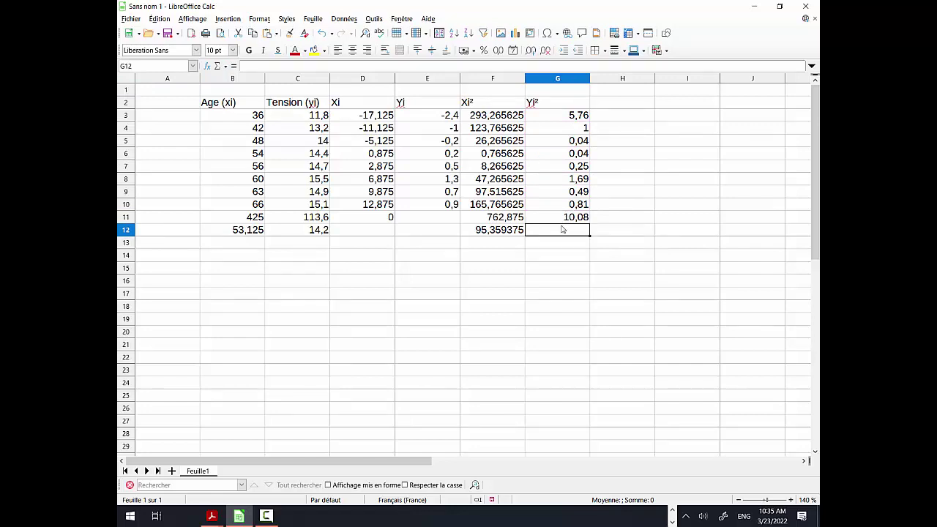
Step: Calculate the mean of the Yi² values in cell G12 with the formula =G11/8
{"action": "type", "text": "="}
{"action": "left_click", "coordinate": [574, 219]}
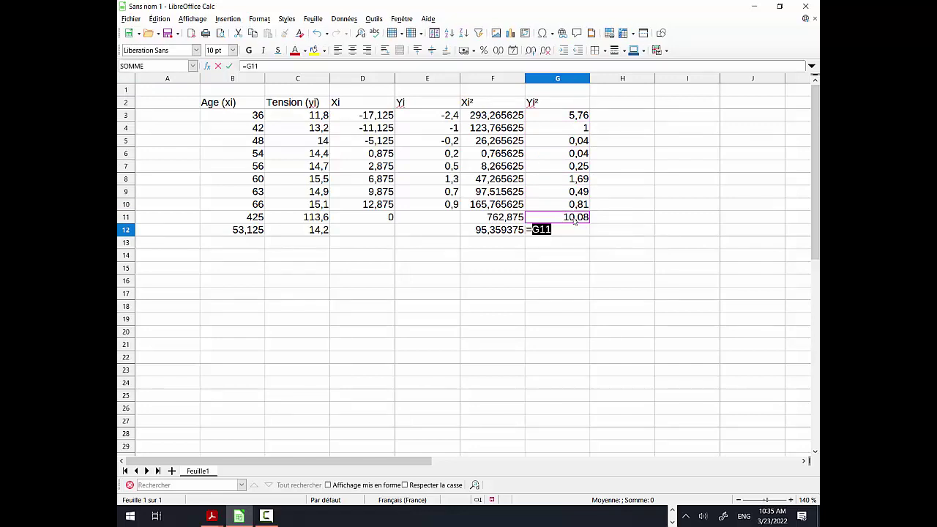
{"action": "type", "text": "/8"}
{"action": "key", "text": "Return"}
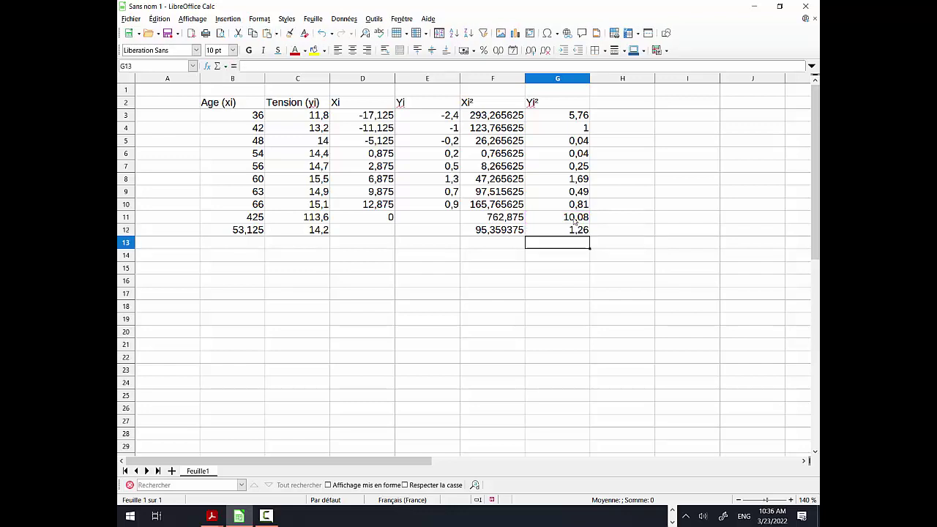
Step: Switch to the OneNote exercise page and examine the table's required columns and the regression coefficient formula
{"action": "key", "text": "alt+Tab"}
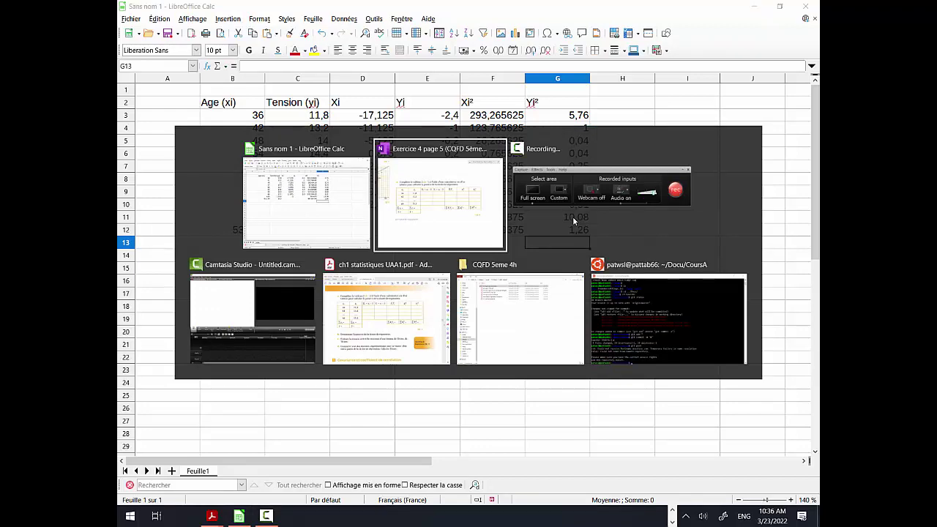
{"action": "key", "text": "super+Tab"}
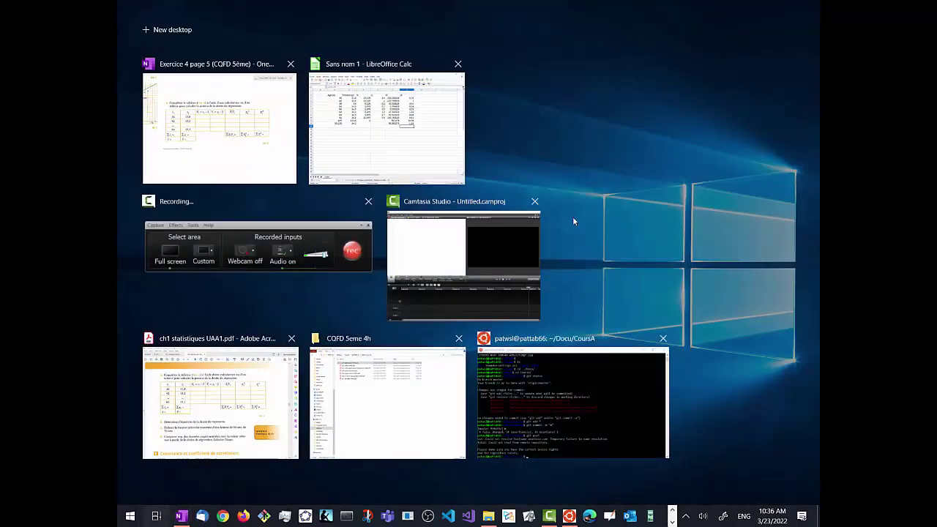
{"action": "key", "text": "Escape"}
{"action": "scroll", "coordinate": [574, 220], "scroll_direction": "left", "scroll_amount": 10}
{"action": "scroll", "coordinate": [574, 220], "scroll_direction": "down", "scroll_amount": 2}
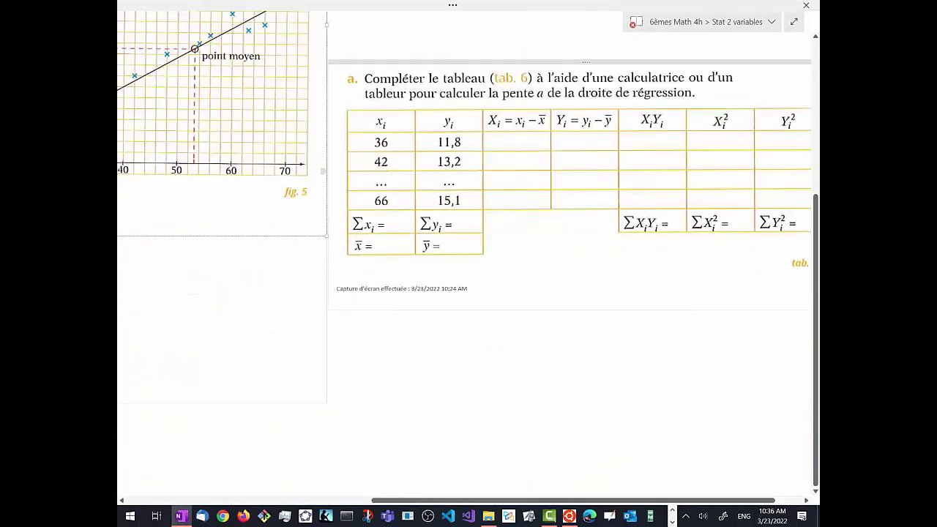
{"action": "scroll", "coordinate": [574, 221], "scroll_direction": "left", "scroll_amount": 2}
{"action": "scroll", "coordinate": [574, 220], "scroll_direction": "up", "scroll_amount": 3}
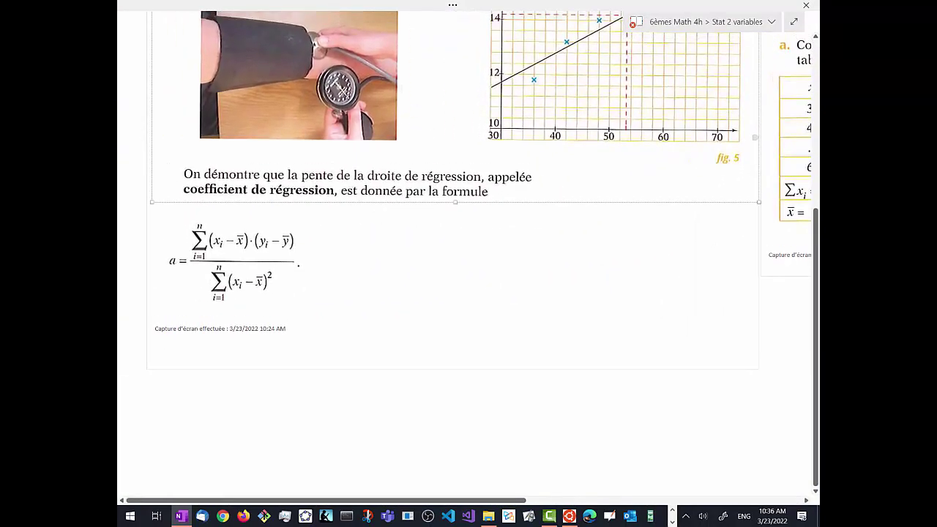
{"action": "scroll", "coordinate": [475, 256], "scroll_direction": "right", "scroll_amount": 1}
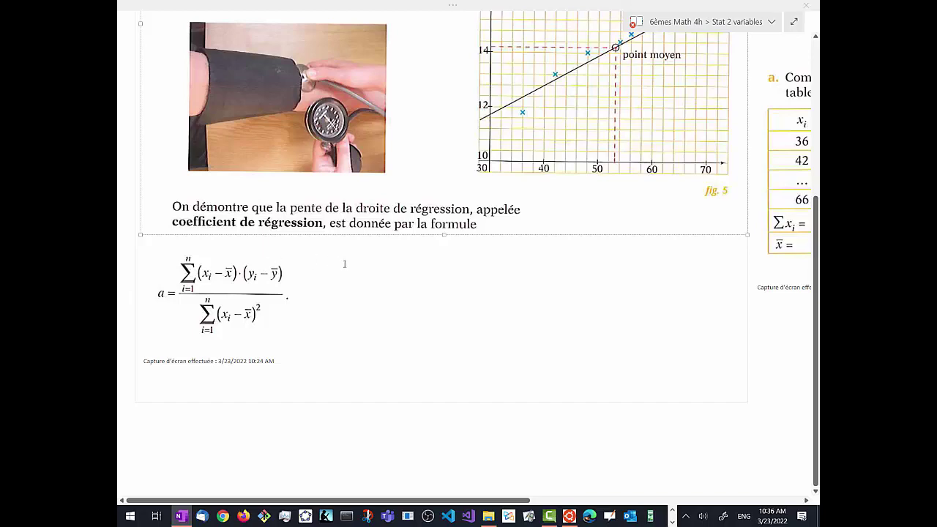
Step: Return to the LibreOffice Calc spreadsheet and add the column header Xi.Yi in cell H2
{"action": "key", "text": "ctrl+super+Right"}
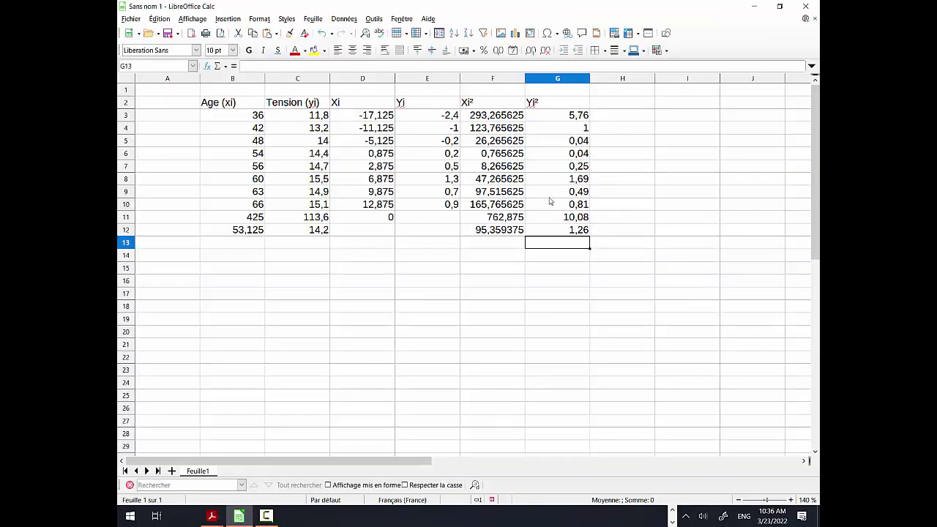
{"action": "left_click", "coordinate": [636, 106]}
{"action": "type", "text": "Xi.Yi"}
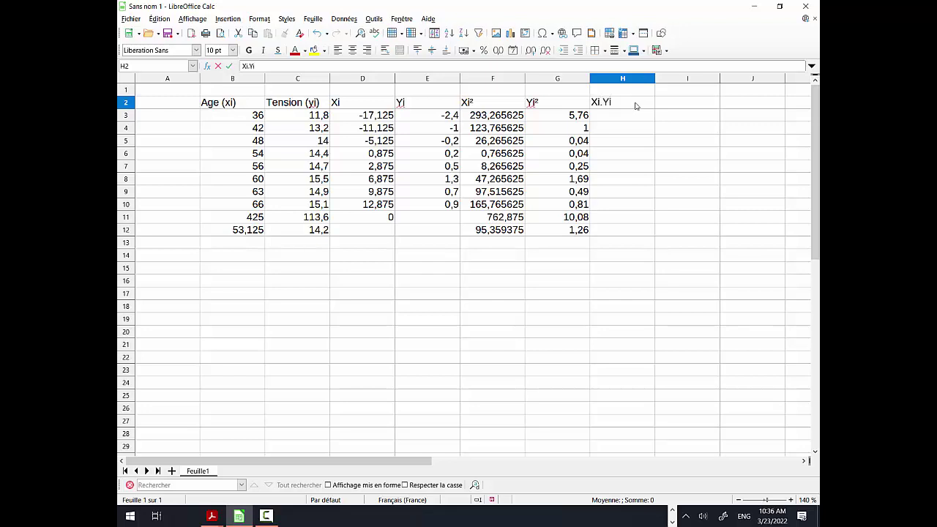
{"action": "key", "text": "Return"}
Step: Calculate the Xi.Yi products in cells H3 to H10, using the formula =D3*E3 filled down from H3
{"action": "type", "text": "="}
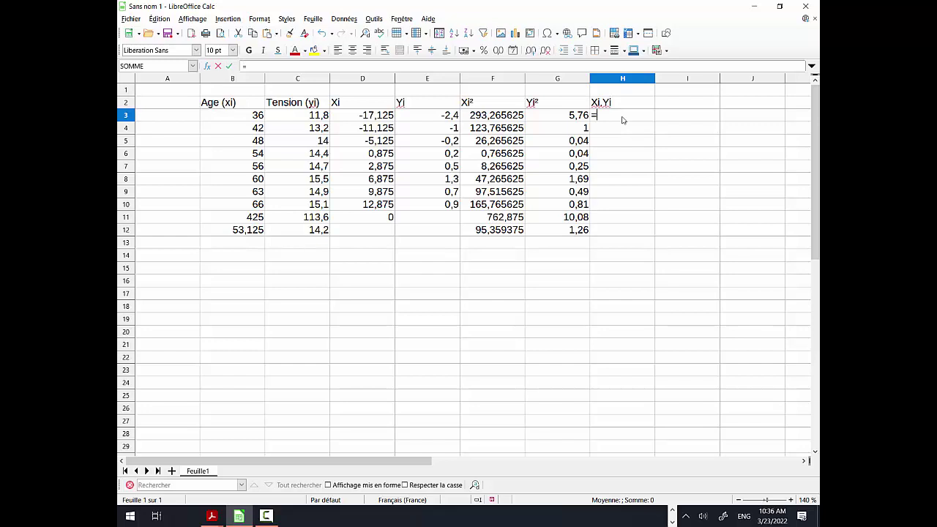
{"action": "left_click", "coordinate": [374, 116]}
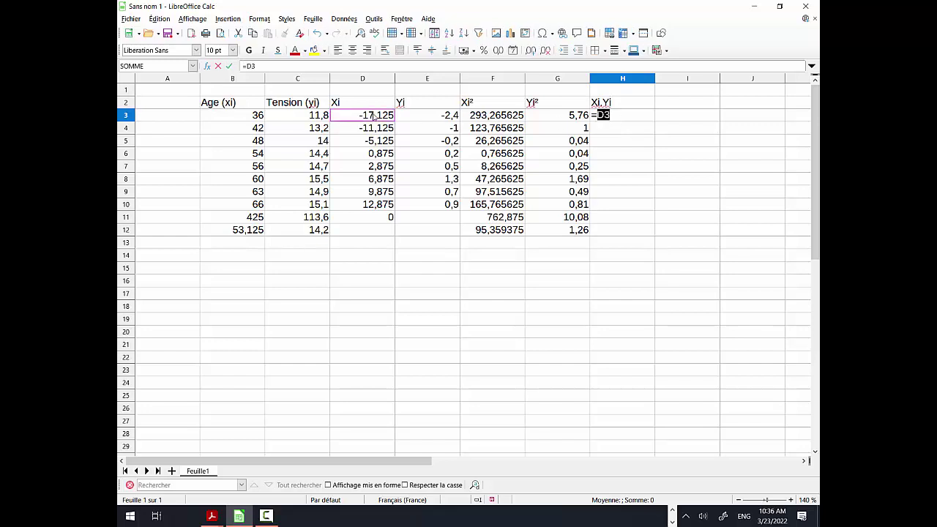
{"action": "type", "text": "*"}
{"action": "left_click", "coordinate": [428, 117]}
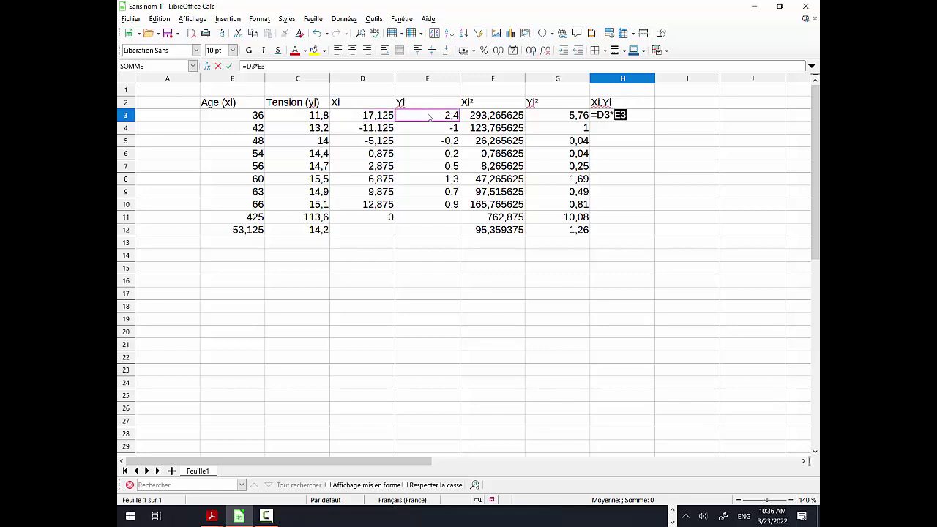
{"action": "key", "text": "Return"}
{"action": "left_click", "coordinate": [628, 119]}
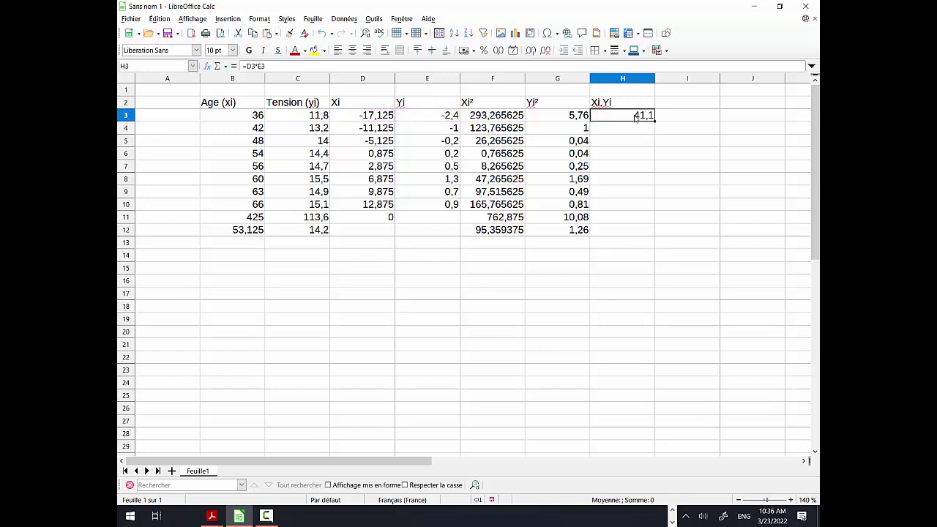
{"action": "left_click_drag", "start_coordinate": [655, 121], "coordinate": [649, 210]}
Step: Total the Xi.Yi values in cell H11 with the formula =SOMME(H3:H10)
{"action": "left_click", "coordinate": [645, 219]}
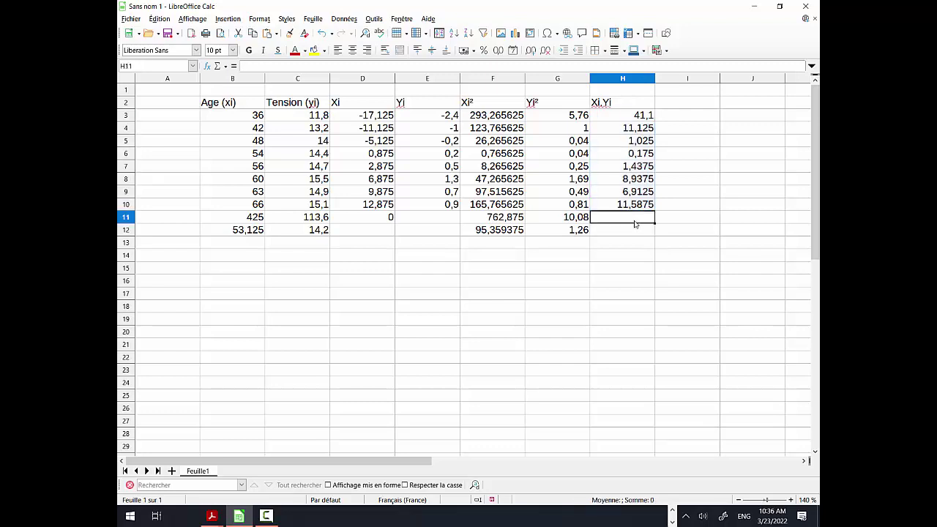
{"action": "type", "text": "="}
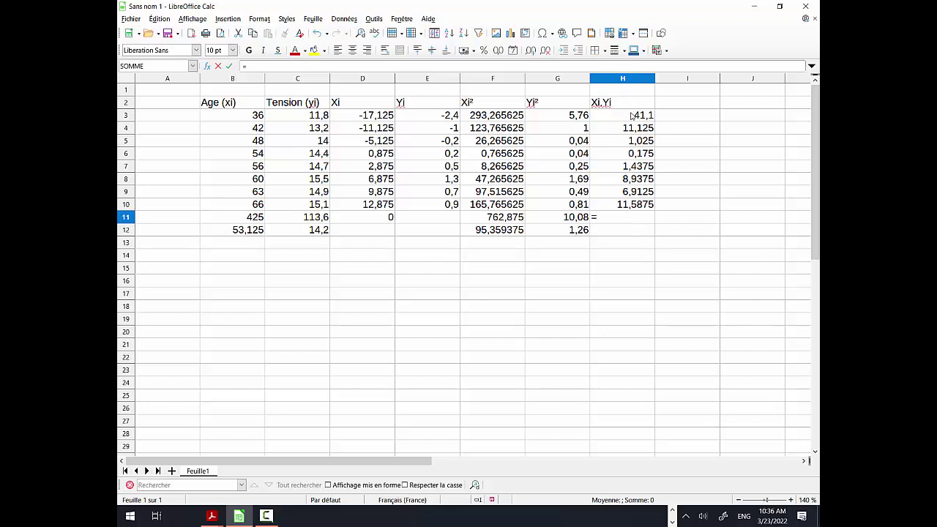
{"action": "left_click", "coordinate": [192, 66]}
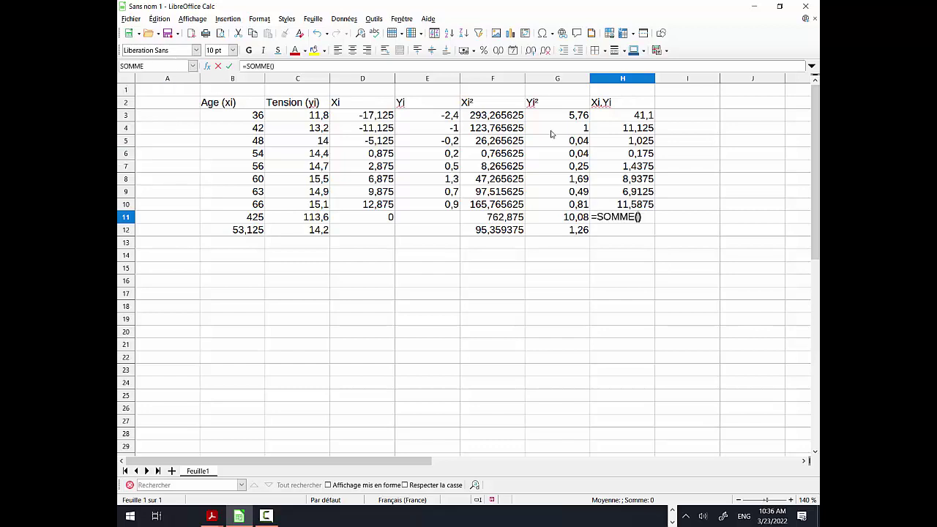
{"action": "left_click_drag", "start_coordinate": [623, 117], "coordinate": [620, 204]}
{"action": "key", "text": "Return"}
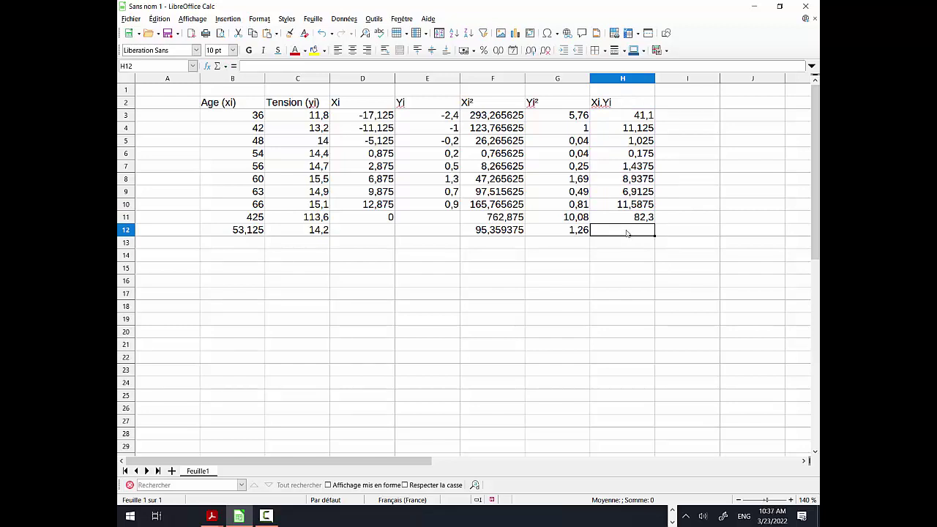
Step: Calculate the mean of the Xi.Yi values in cell H12 with the formula =H11/8
{"action": "type", "text": "="}
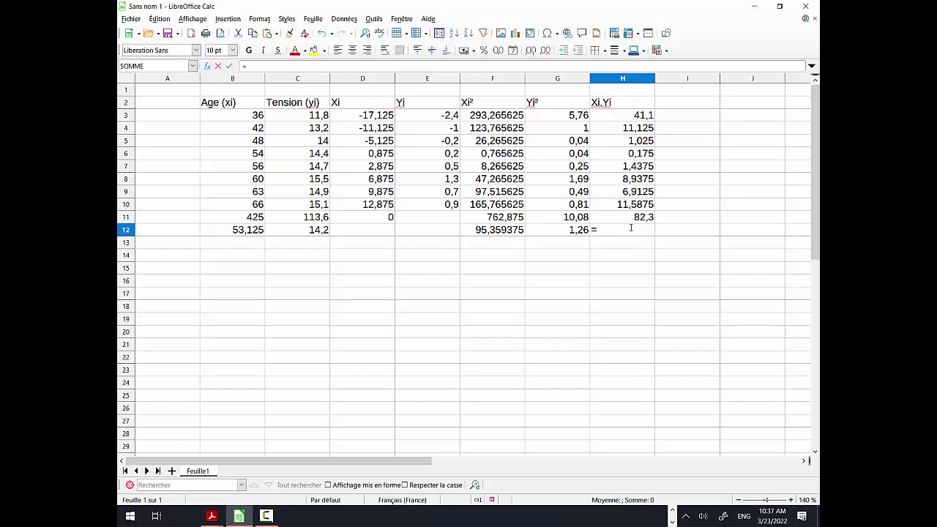
{"action": "key", "text": "Up"}
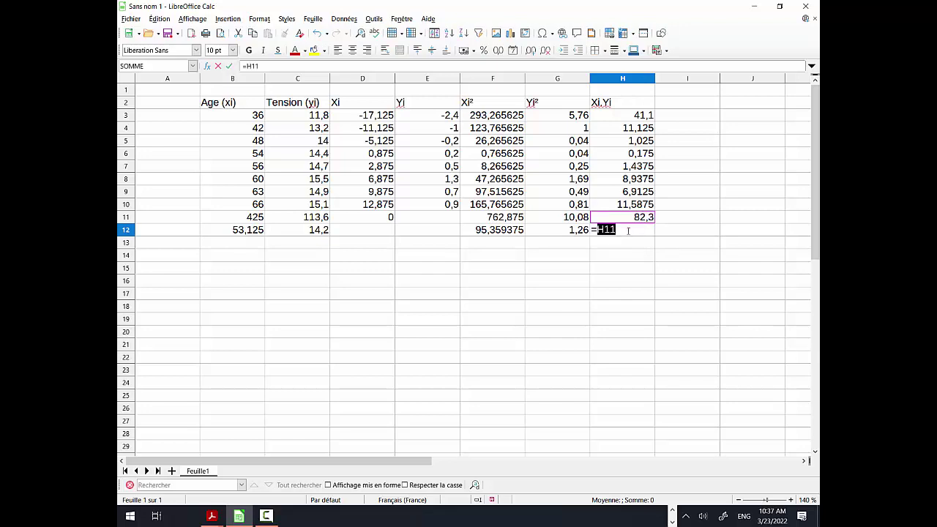
{"action": "type", "text": "/8"}
{"action": "key", "text": "Return"}
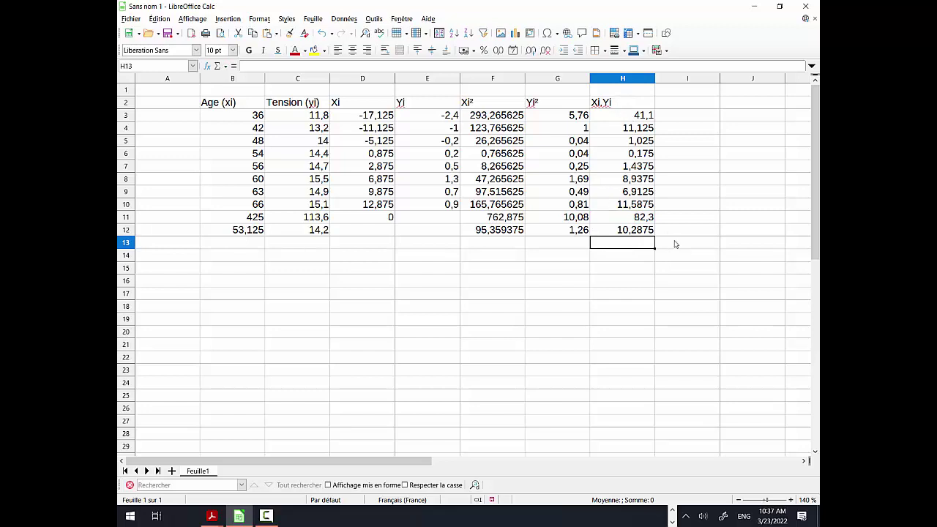
Step: Label the mean of the Xi.Yi column as cov(x;y) in cell H13
{"action": "type", "text": "cov"}
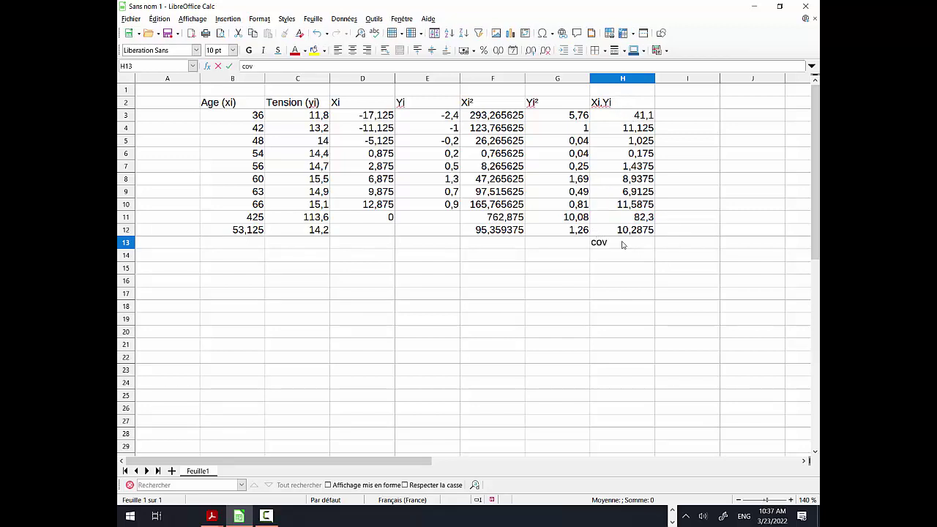
{"action": "type", "text": "(x;y"}
{"action": "key", "text": "Return"}
Step: Label the Xi² and Yi² means as var(x) in cell F13 and var(y) in cell G13
{"action": "left_click", "coordinate": [493, 244]}
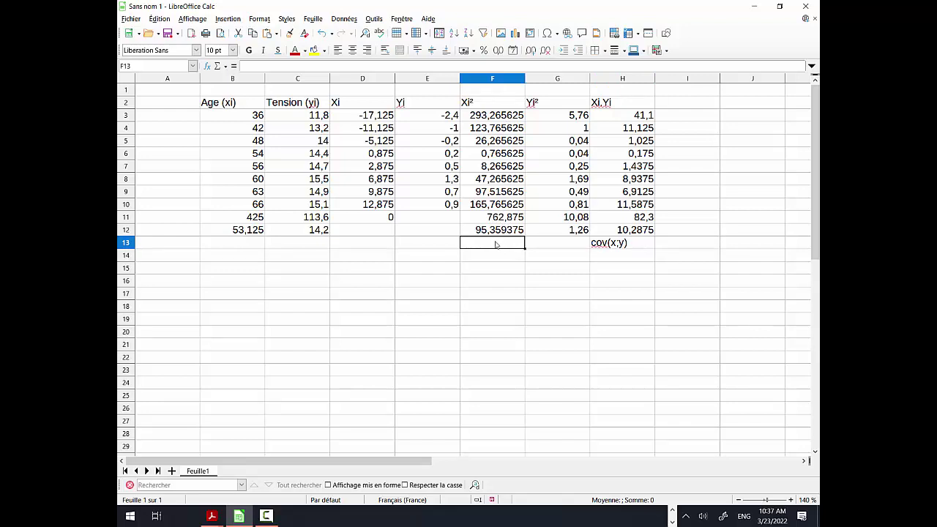
{"action": "type", "text": "var"}
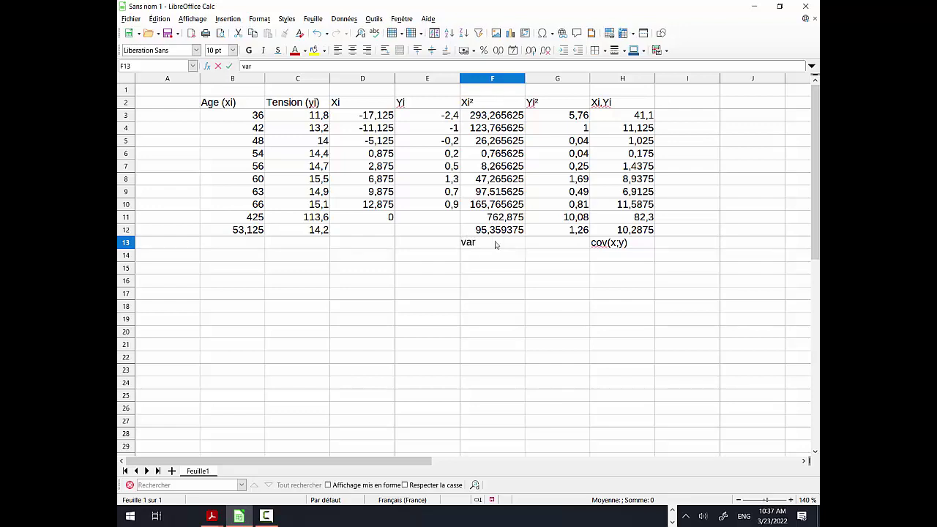
{"action": "type", "text": "(x)"}
{"action": "left_click", "coordinate": [560, 243]}
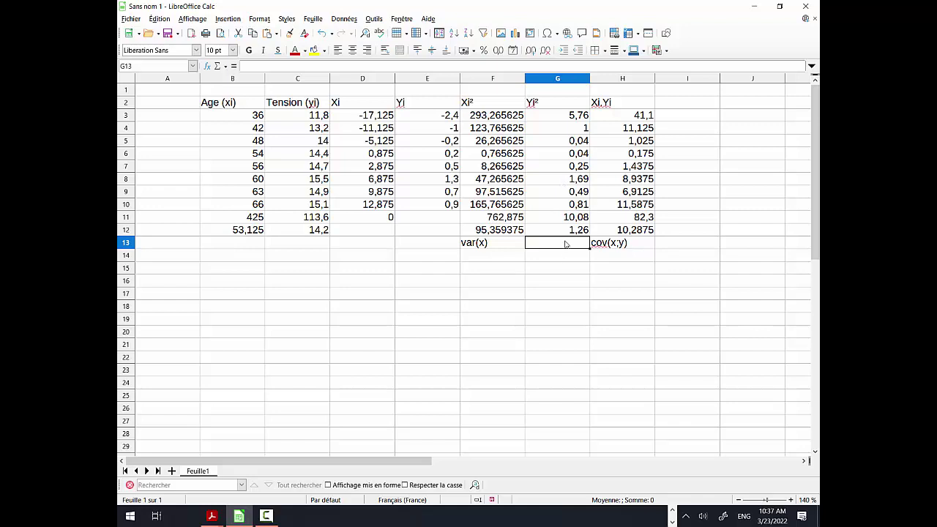
{"action": "type", "text": "var("}
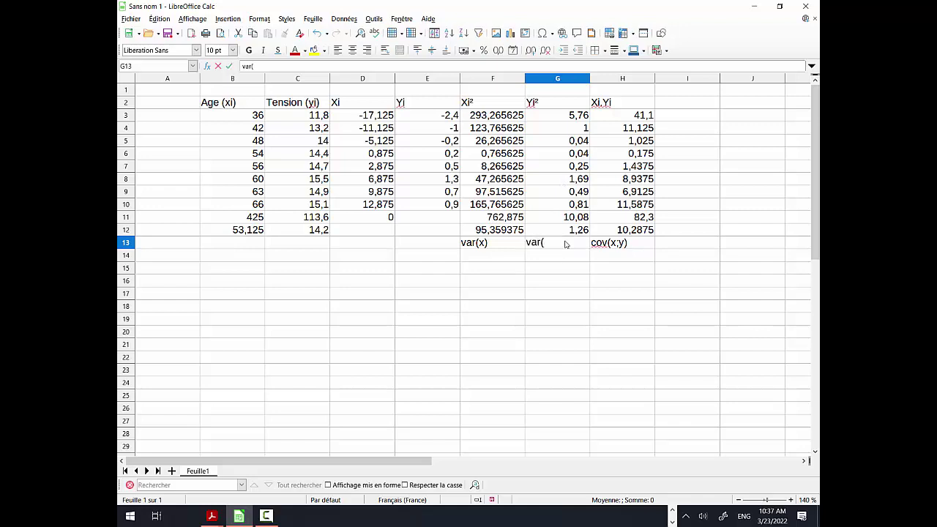
{"action": "type", "text": "y"}
{"action": "key", "text": "Return"}
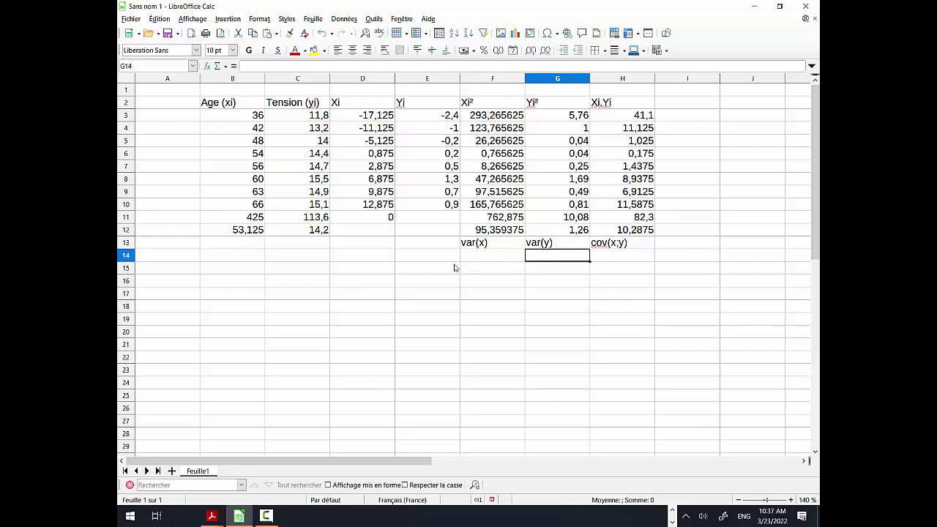
Step: Add the label a for the regression slope in cell C16
{"action": "left_click", "coordinate": [311, 283]}
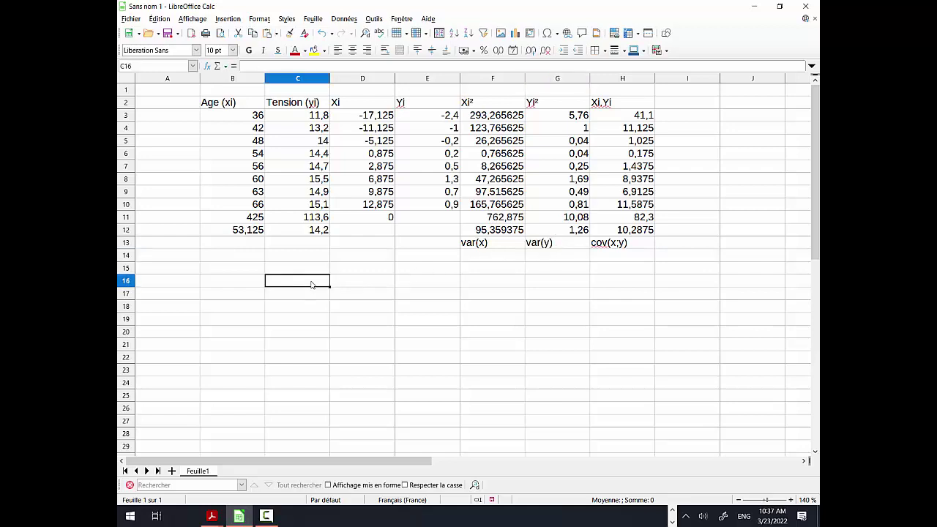
{"action": "type", "text": "a"}
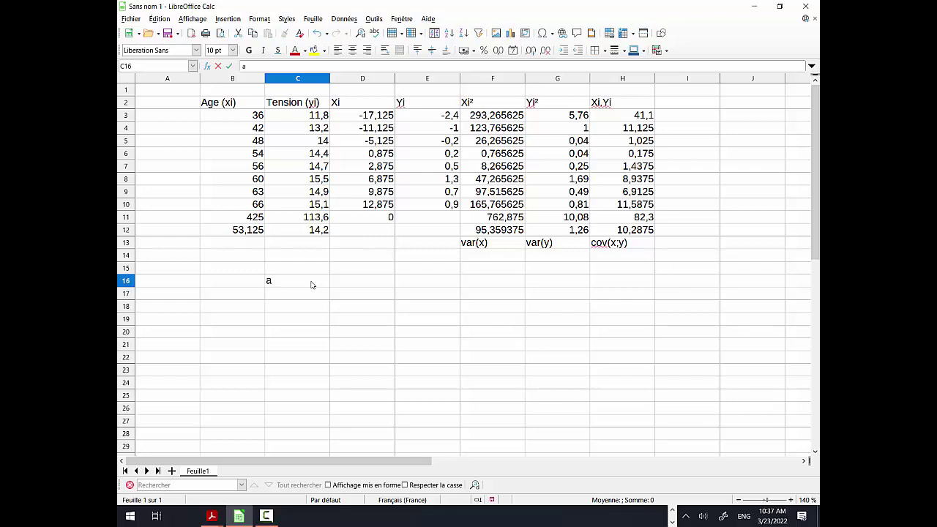
{"action": "key", "text": "Return"}
Step: Try to calculate the slope in cell C17 with the formula =H13/F13
{"action": "type", "text": "="}
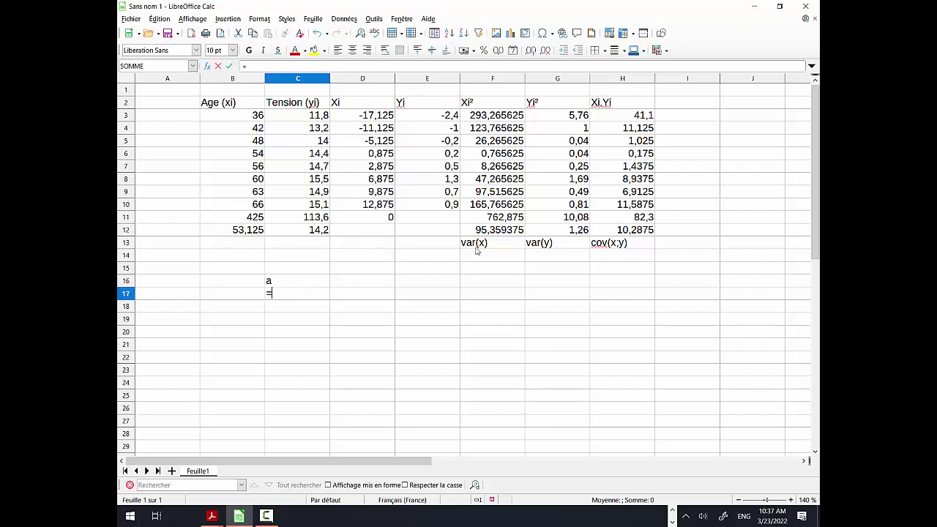
{"action": "left_click", "coordinate": [615, 243]}
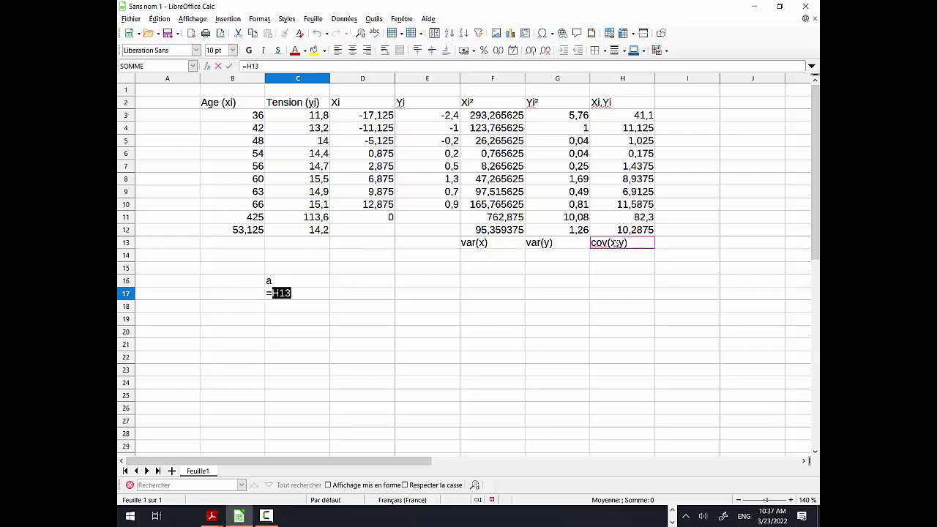
{"action": "type", "text": "/"}
{"action": "left_click", "coordinate": [489, 243]}
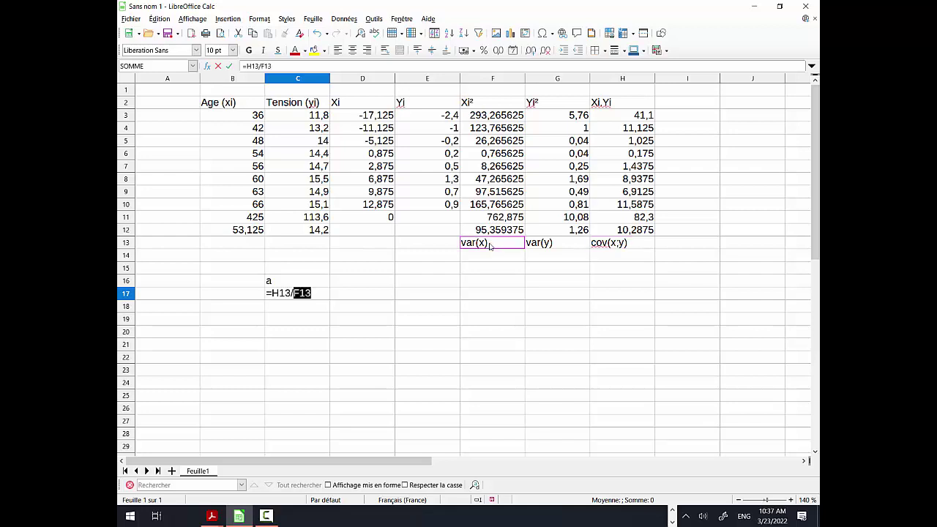
{"action": "key", "text": "Return"}
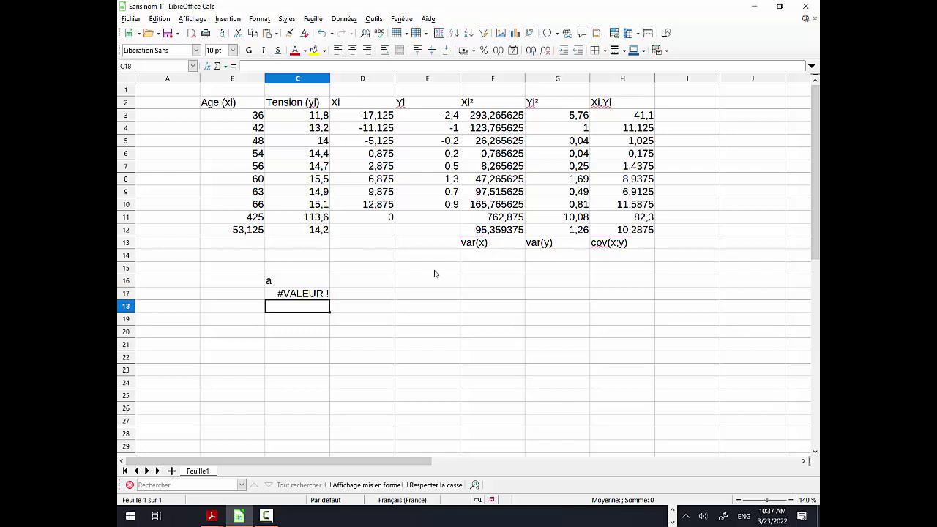
Step: Replace the slope formula in cell C17 with =H12/F12, dividing the covariance by the variance of x
{"action": "left_click", "coordinate": [286, 294]}
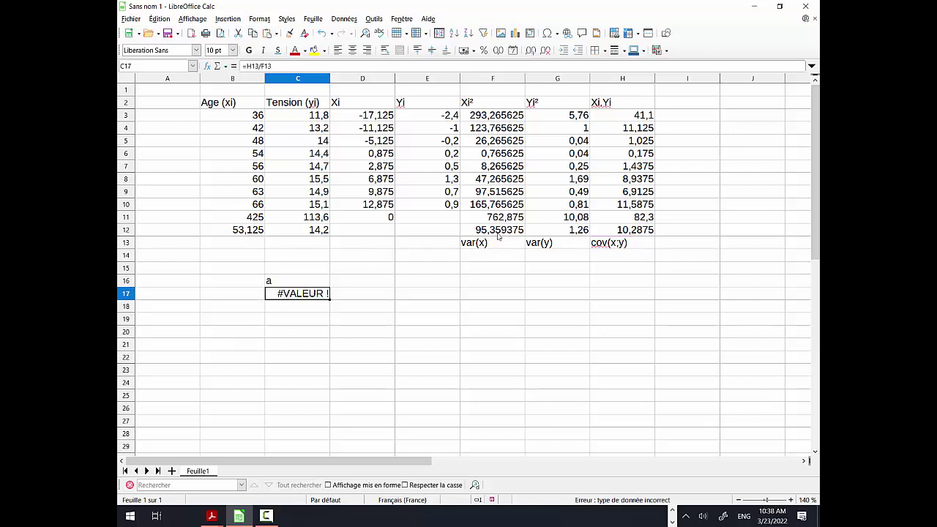
{"action": "type", "text": "="}
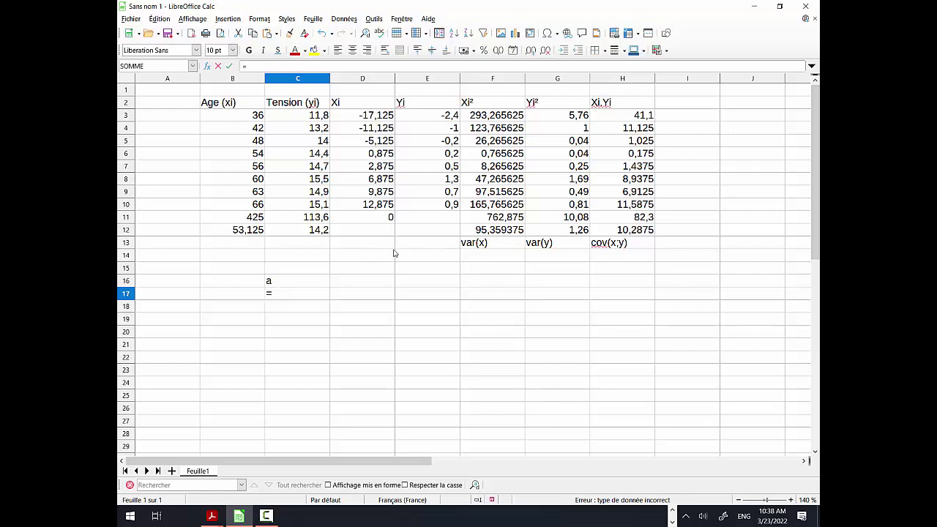
{"action": "left_click", "coordinate": [628, 230]}
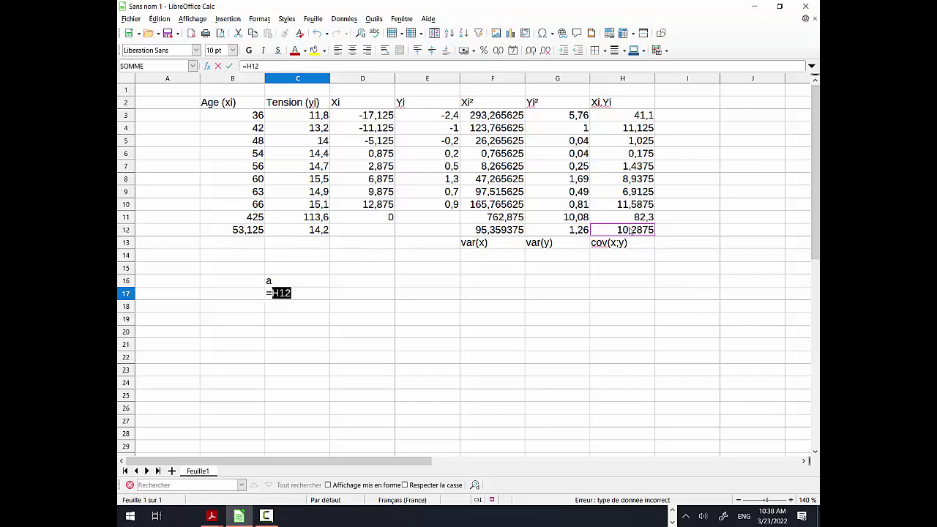
{"action": "type", "text": "/"}
{"action": "left_click", "coordinate": [503, 231]}
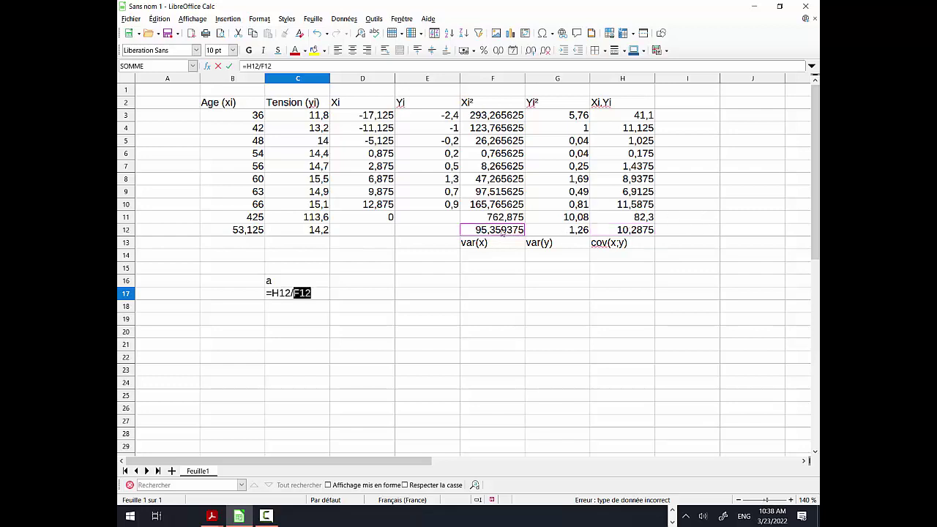
{"action": "key", "text": "Return"}
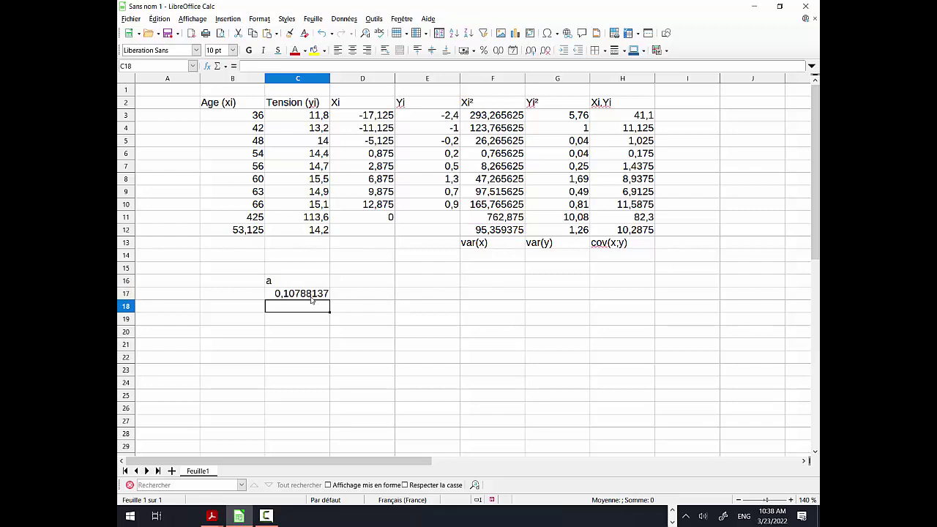
{"action": "left_click", "coordinate": [292, 343]}
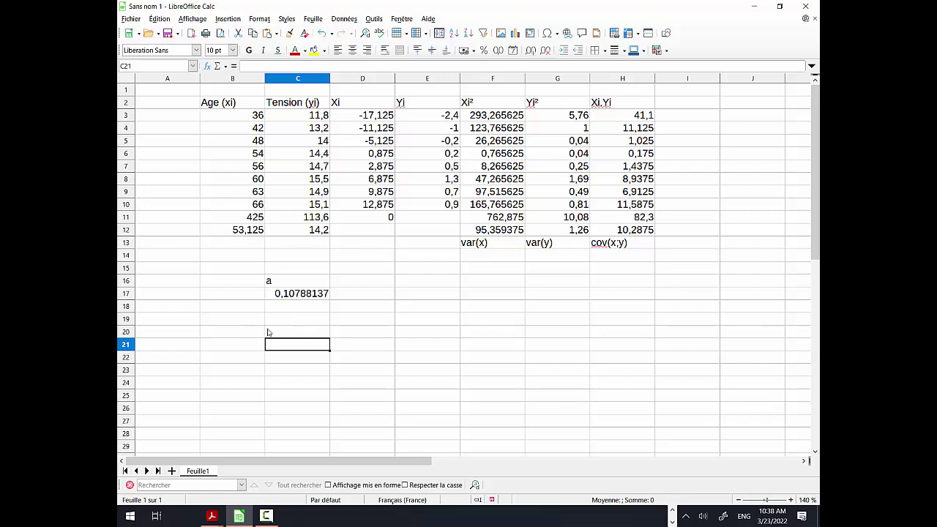
{"action": "left_click", "coordinate": [278, 332]}
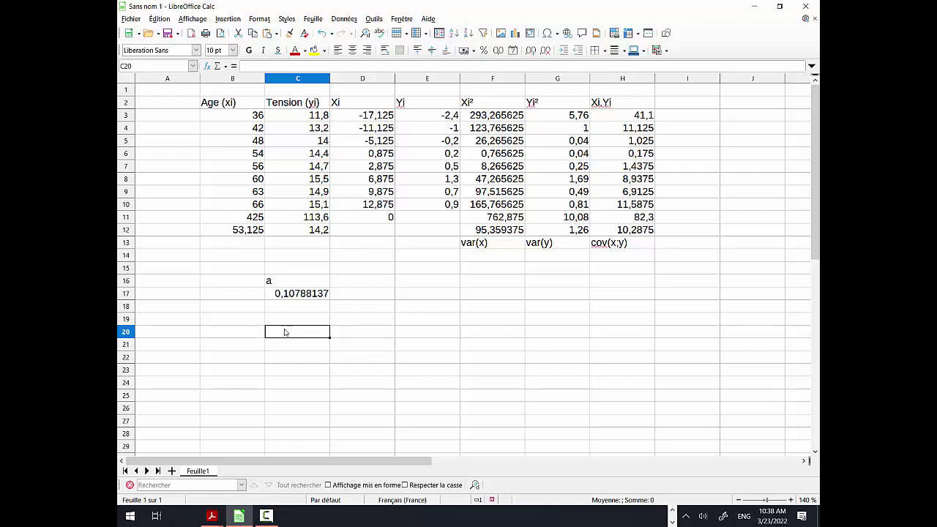
{"action": "type", "text": "="}
{"action": "key", "text": "BackSpace"}
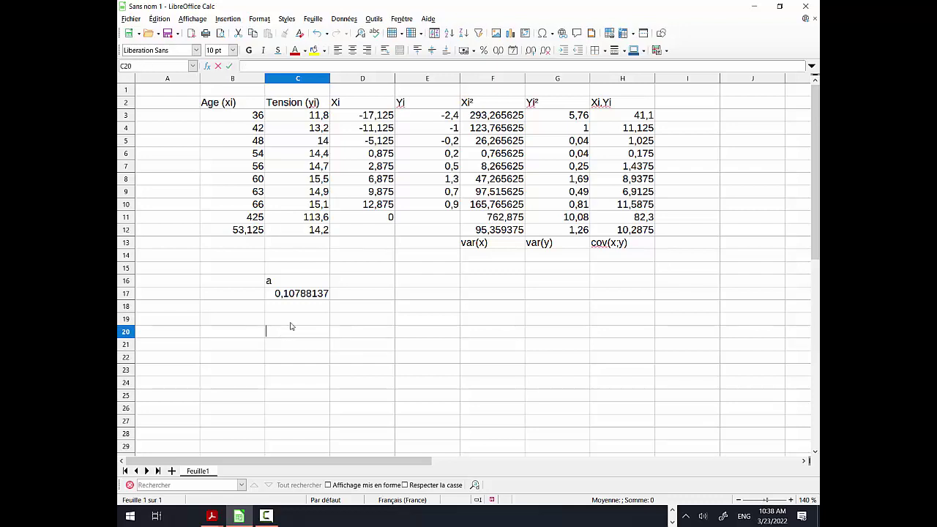
Step: Insert an empty normal column chart and move it below the table and slope result, starting at about row 22
{"action": "left_click", "coordinate": [510, 35]}
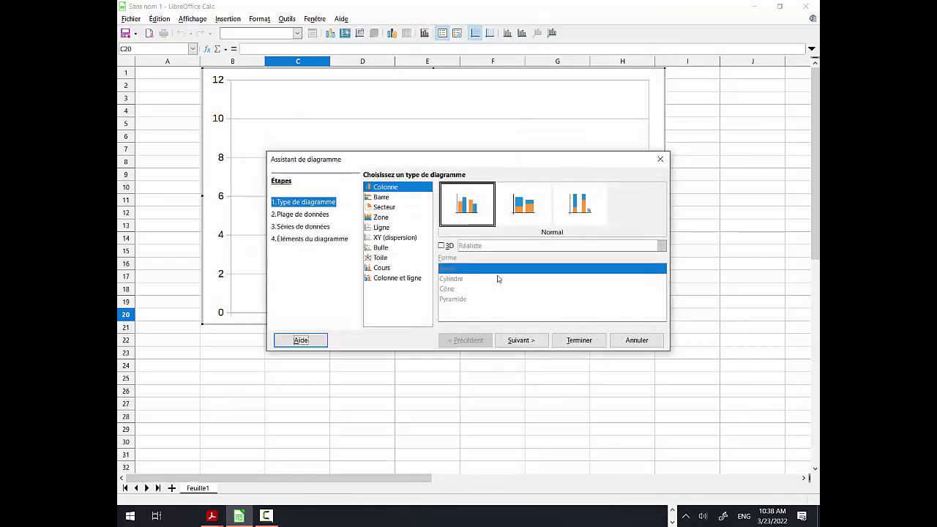
{"action": "left_click", "coordinate": [578, 338]}
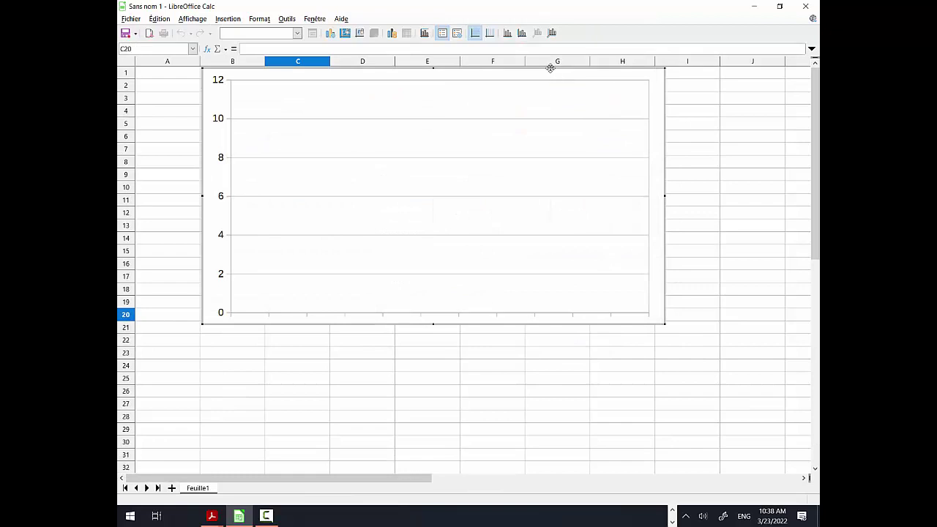
{"action": "left_click_drag", "start_coordinate": [550, 74], "coordinate": [561, 336]}
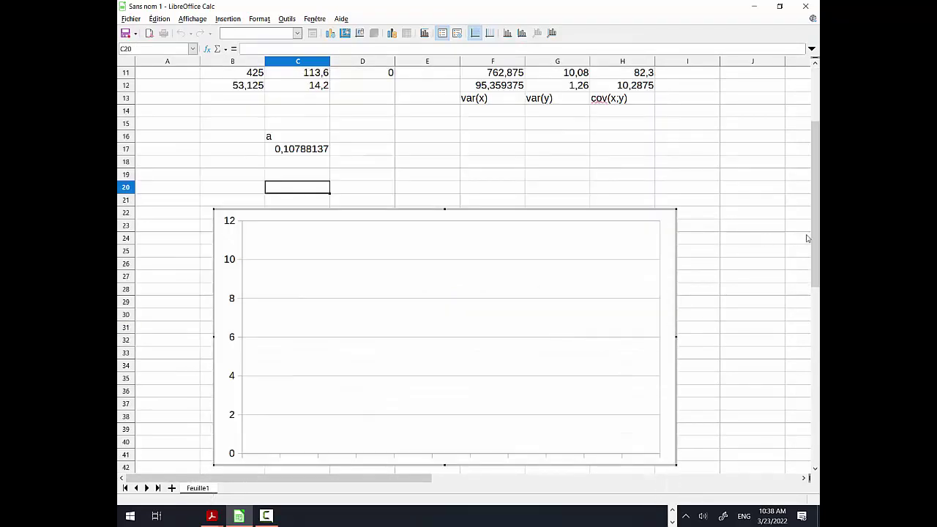
{"action": "left_click_drag", "start_coordinate": [818, 228], "coordinate": [818, 158]}
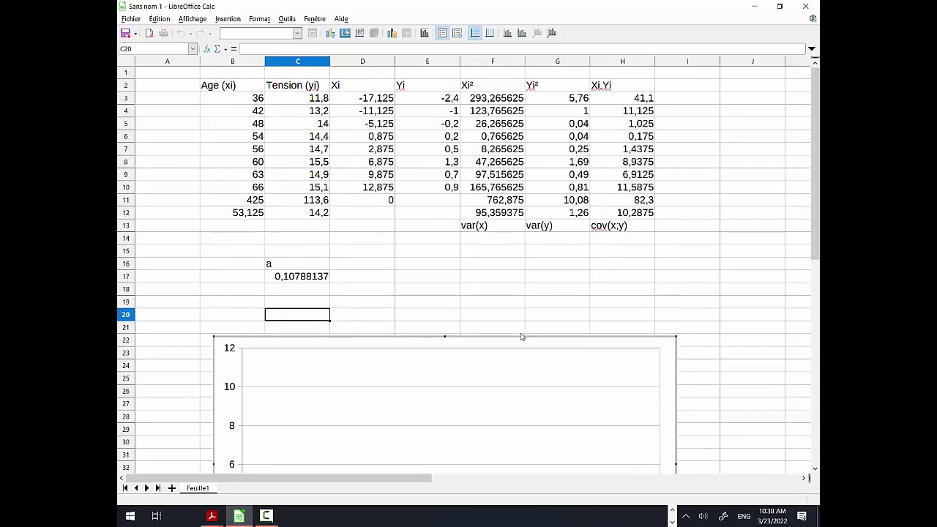
Step: Move the chart up beside the slope result and change its type to XY (dispersion) with points only
{"action": "left_click_drag", "start_coordinate": [519, 336], "coordinate": [646, 240]}
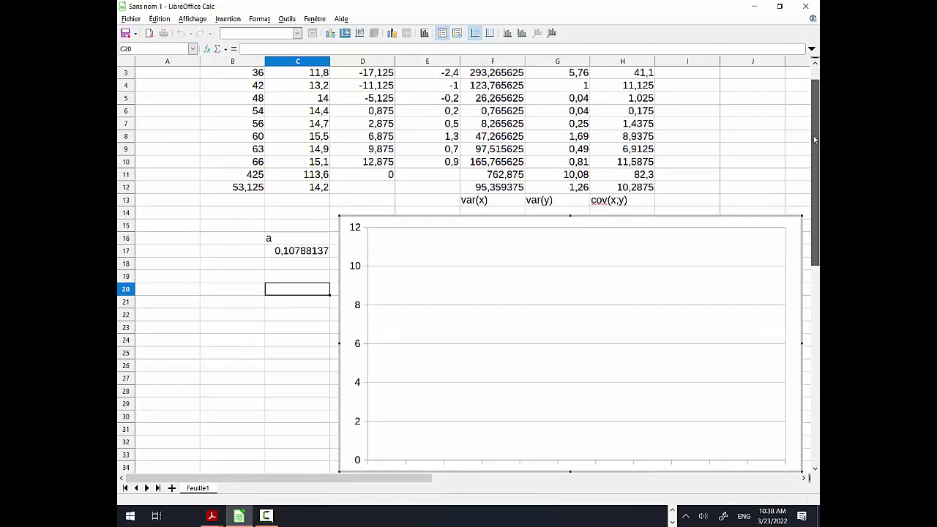
{"action": "left_click_drag", "start_coordinate": [813, 135], "coordinate": [814, 129]}
{"action": "left_click", "coordinate": [584, 380]}
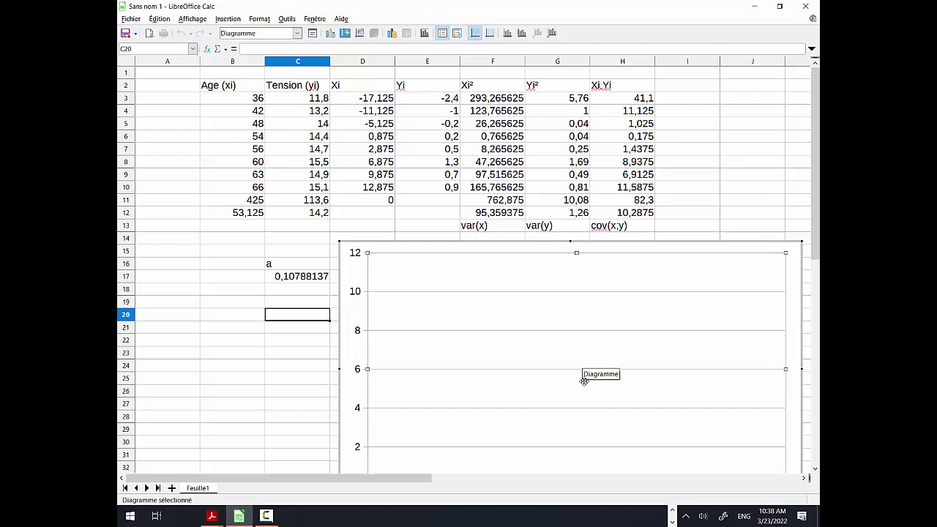
{"action": "right_click", "coordinate": [584, 382]}
{"action": "left_click", "coordinate": [629, 483]}
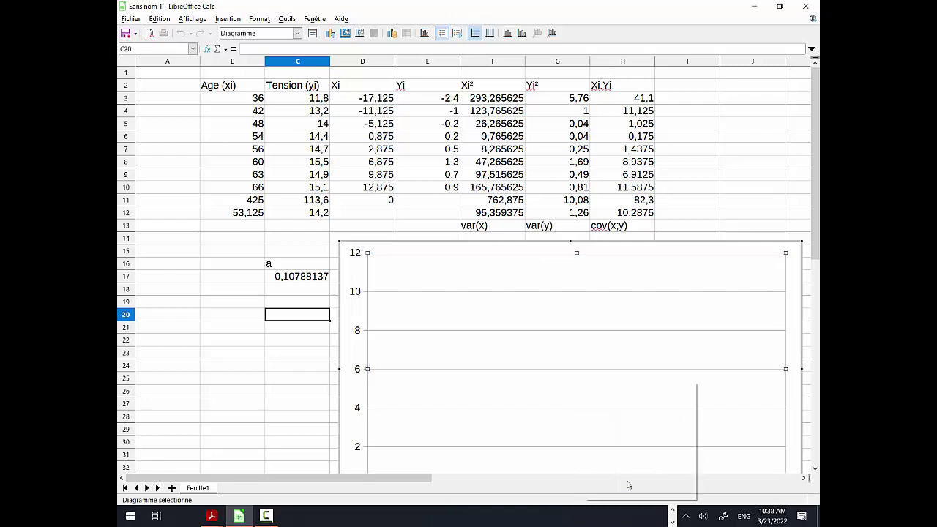
{"action": "left_click", "coordinate": [371, 239]}
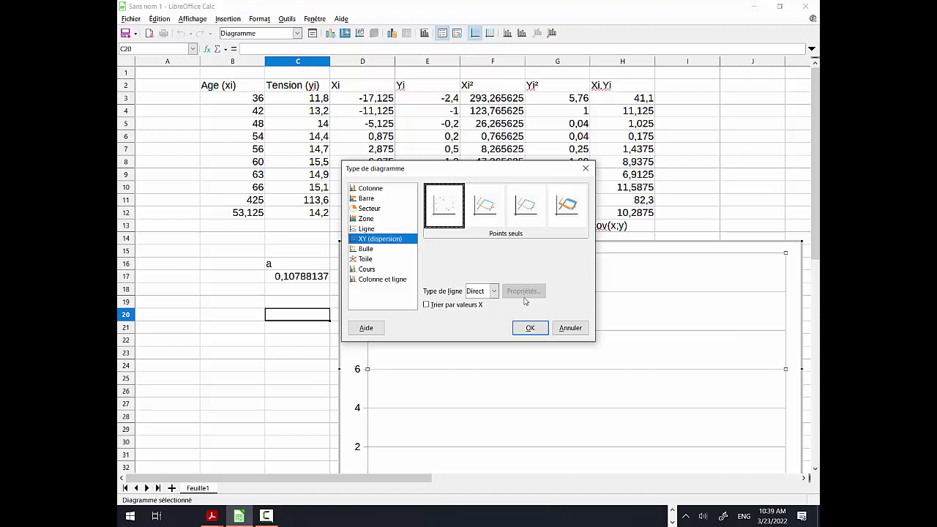
{"action": "left_click", "coordinate": [530, 327]}
Step: Add a new empty data series to the scatter chart's data ranges
{"action": "right_click", "coordinate": [605, 319]}
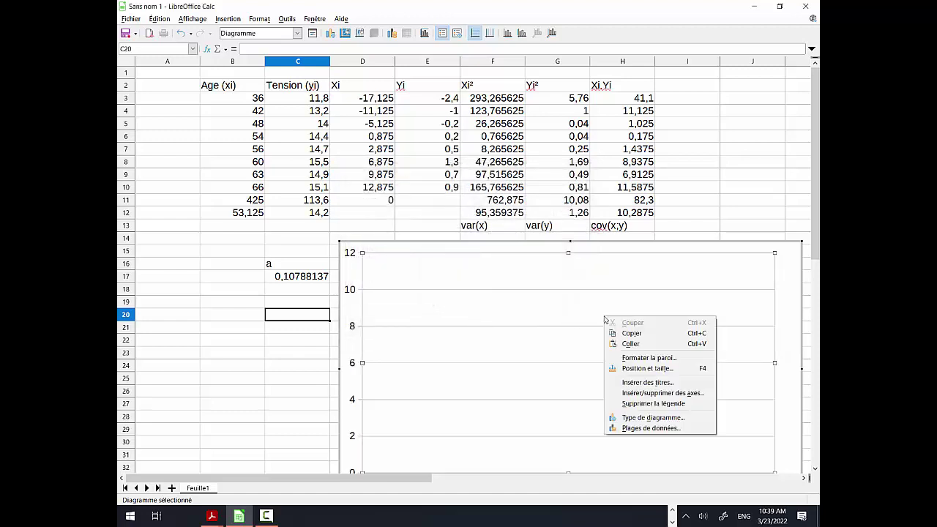
{"action": "left_click", "coordinate": [650, 428]}
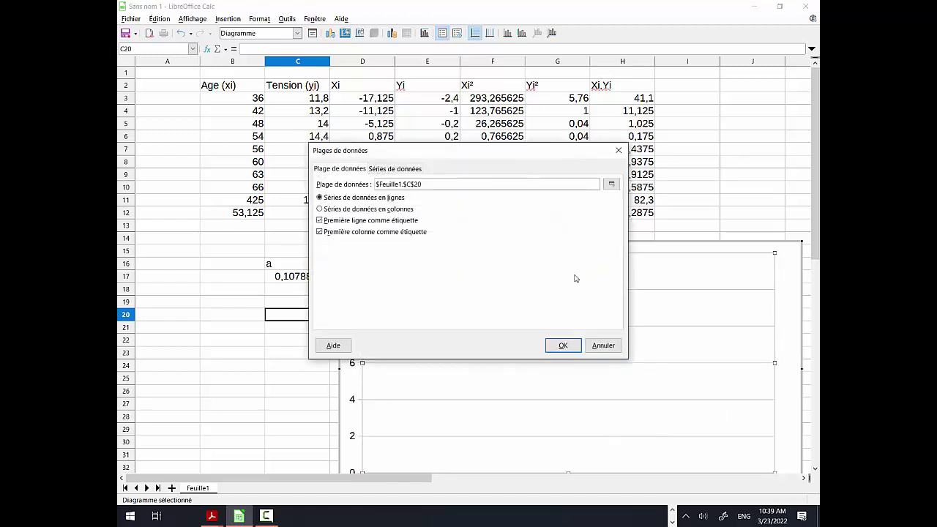
{"action": "left_click", "coordinate": [403, 170]}
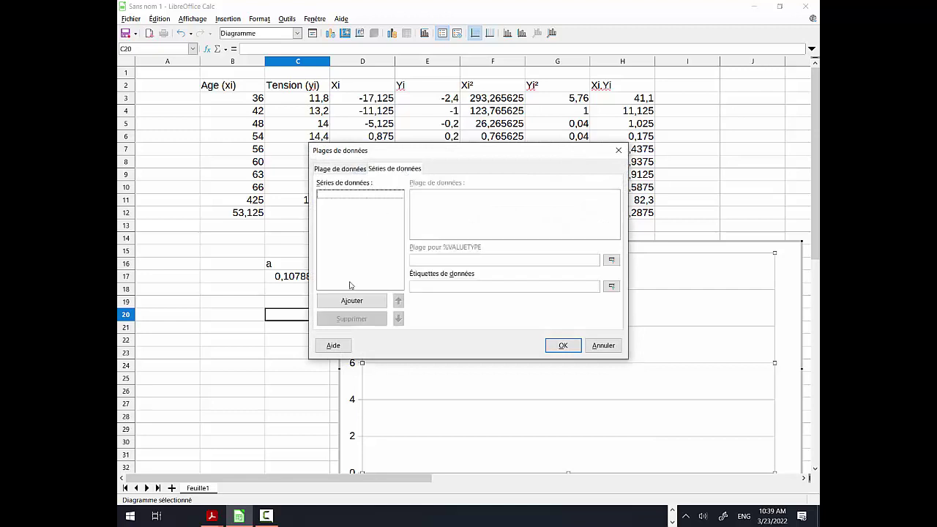
{"action": "left_click", "coordinate": [351, 300]}
{"action": "left_click", "coordinate": [326, 196]}
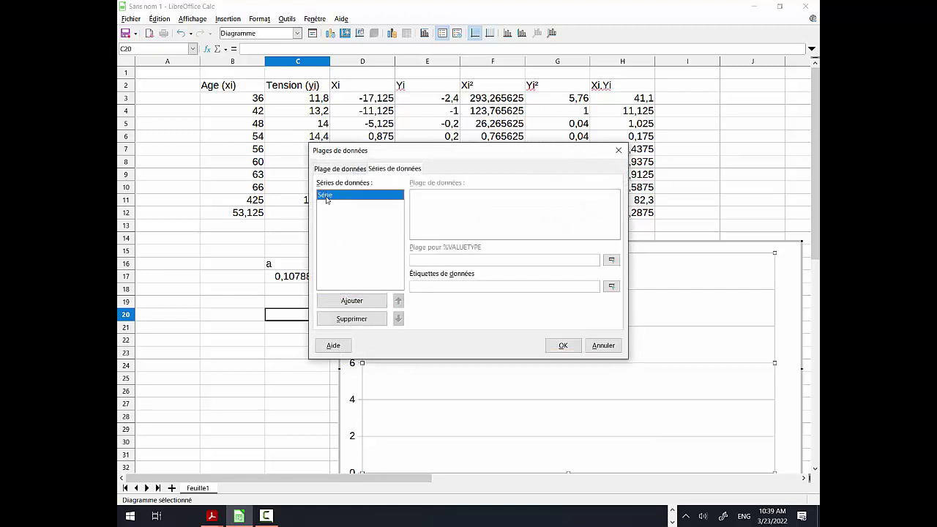
{"action": "left_click", "coordinate": [432, 206]}
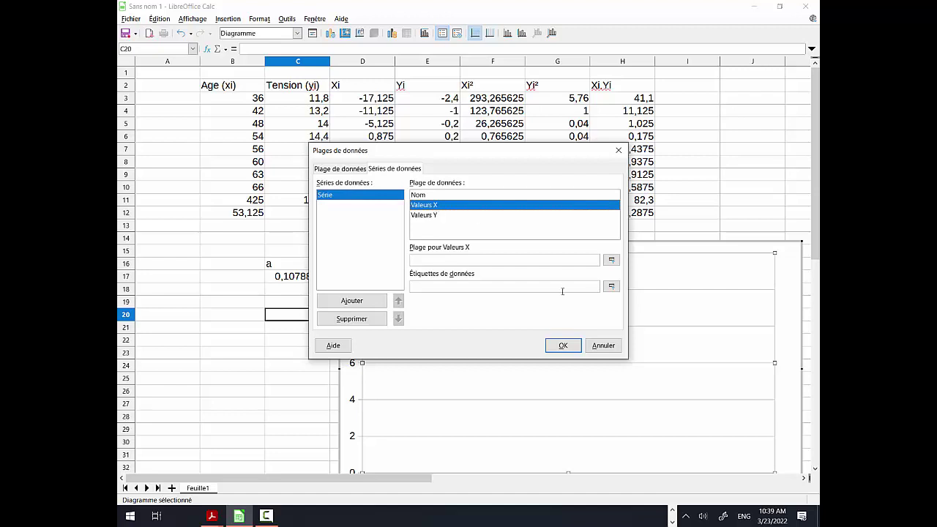
{"action": "left_click", "coordinate": [564, 345]}
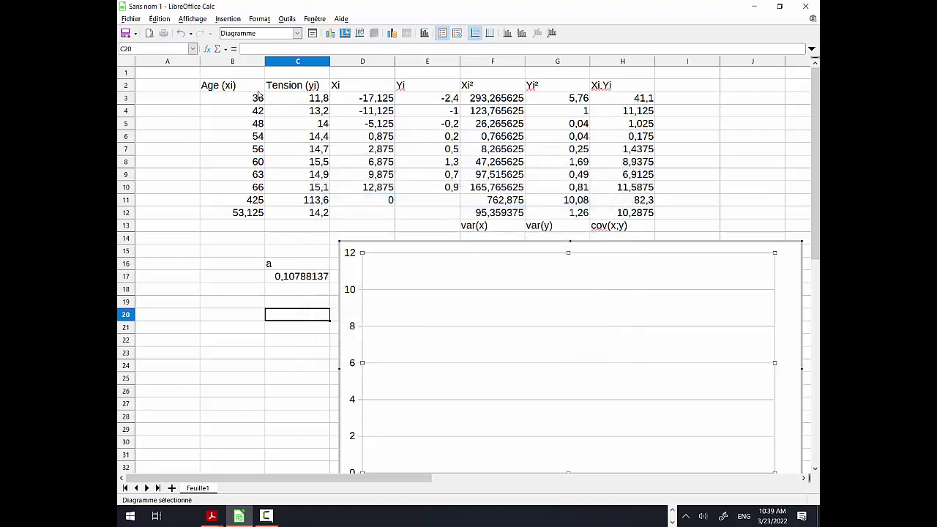
{"action": "left_click", "coordinate": [244, 117]}
{"action": "left_click", "coordinate": [245, 117]}
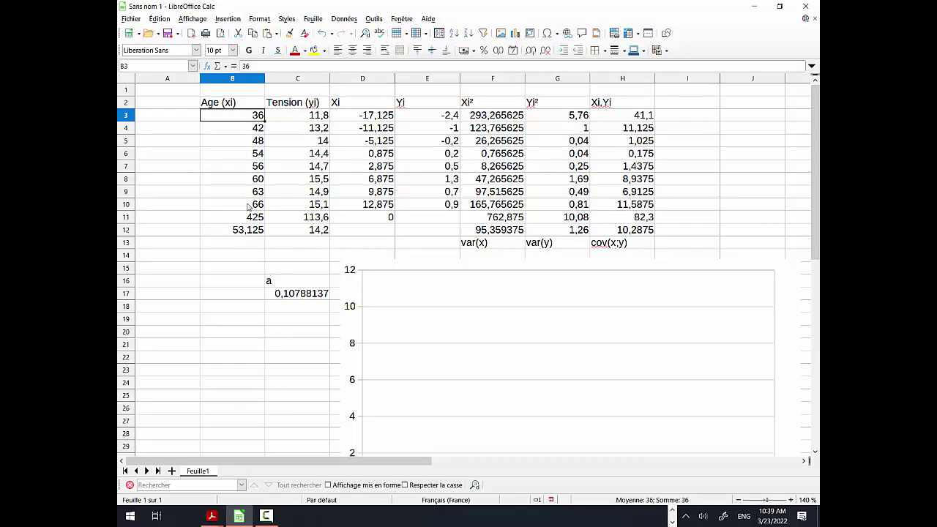
{"action": "left_click", "coordinate": [562, 325]}
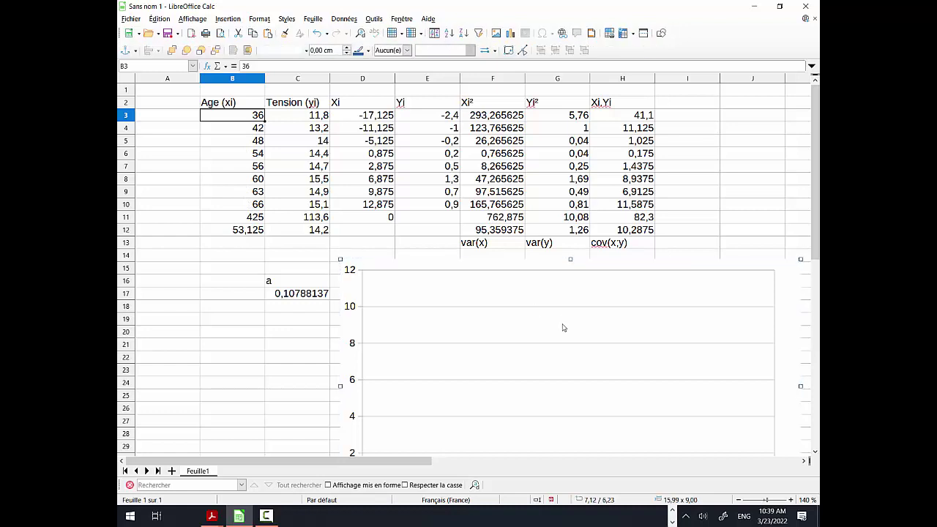
{"action": "right_click", "coordinate": [564, 327]}
{"action": "left_click", "coordinate": [533, 325]}
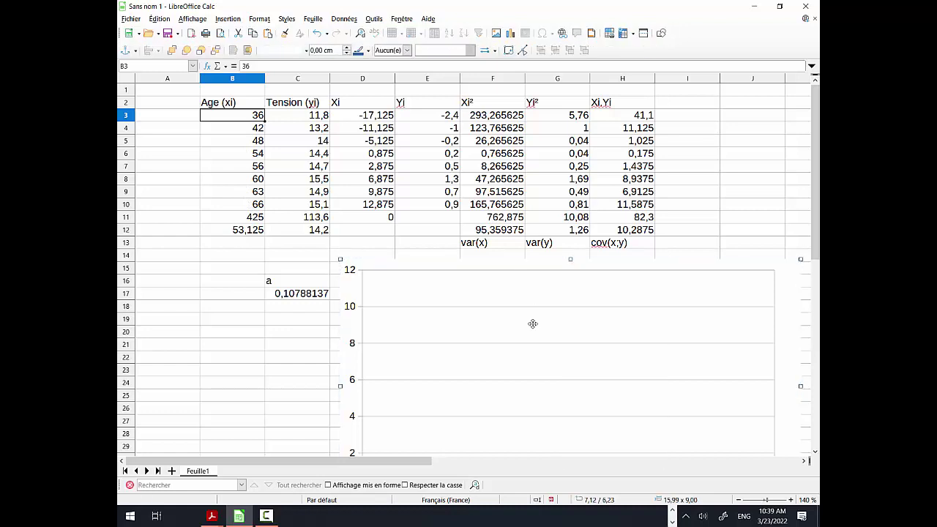
{"action": "right_click", "coordinate": [534, 327]}
{"action": "left_click", "coordinate": [505, 325]}
Step: Reopen the chart's data ranges and set the series' X values to the ages in $Feuille1.$B$3:$B$10
{"action": "mouse_move", "coordinate": [816, 207]}
{"action": "left_mouse_down"}
{"action": "mouse_move", "coordinate": [816, 291]}
{"action": "mouse_move", "coordinate": [816, 219]}
{"action": "left_mouse_up"}
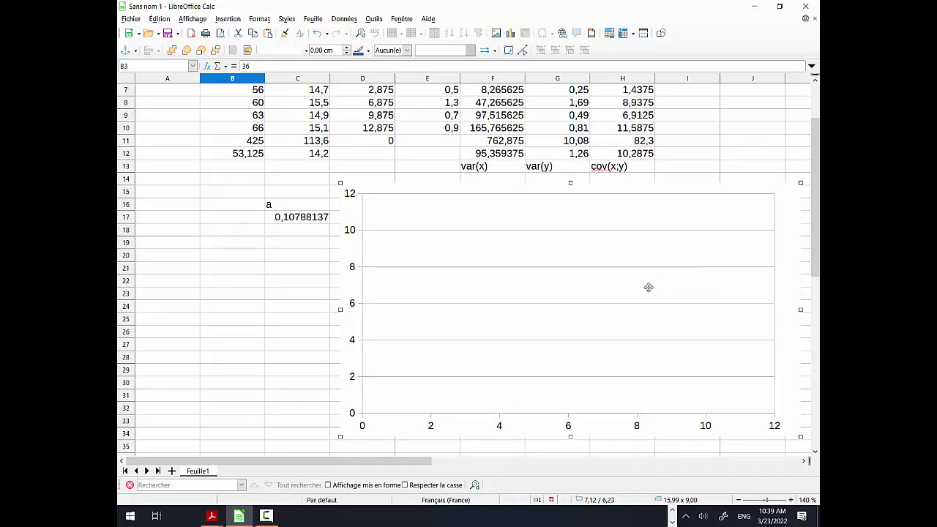
{"action": "double_click", "coordinate": [648, 287]}
{"action": "right_click", "coordinate": [649, 290]}
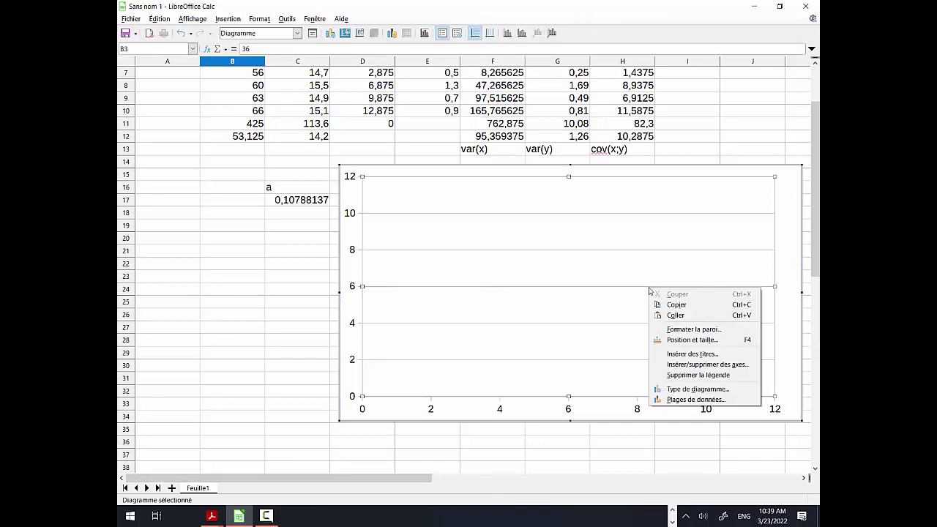
{"action": "left_click", "coordinate": [703, 400]}
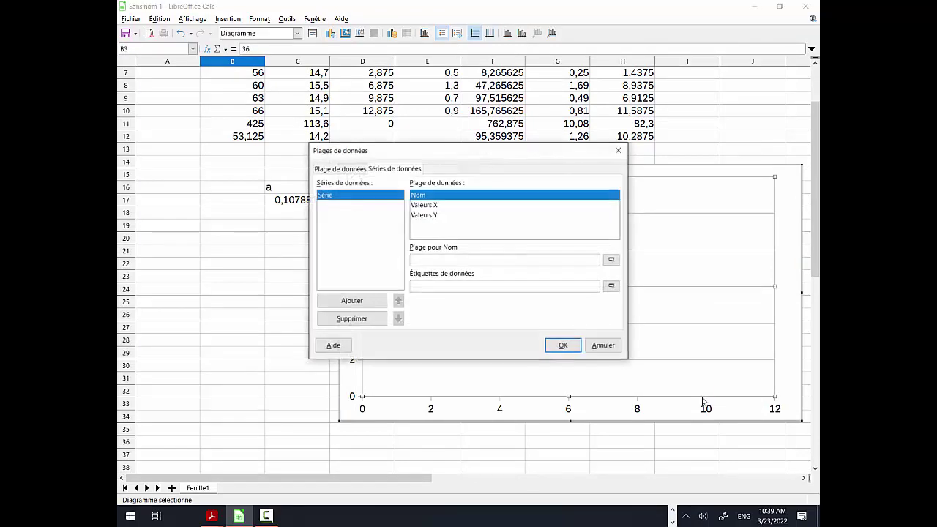
{"action": "left_click", "coordinate": [434, 206]}
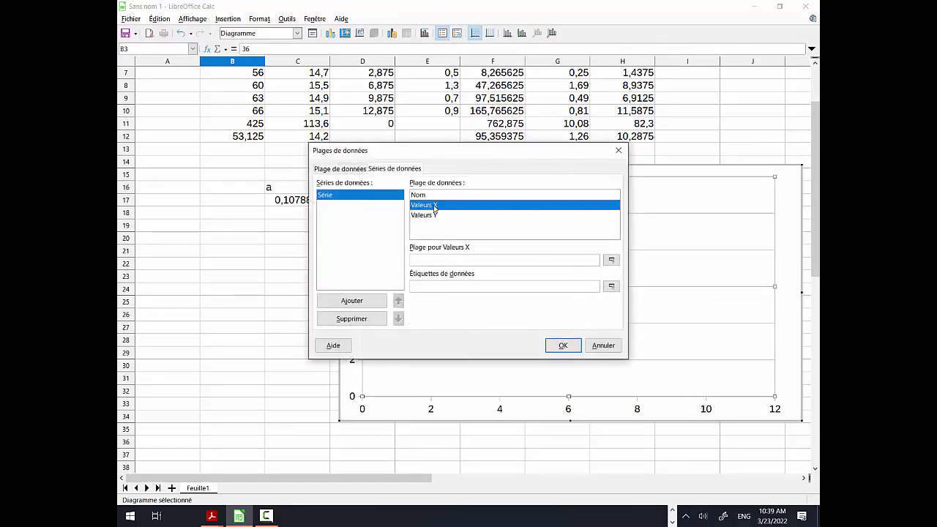
{"action": "left_click", "coordinate": [611, 260]}
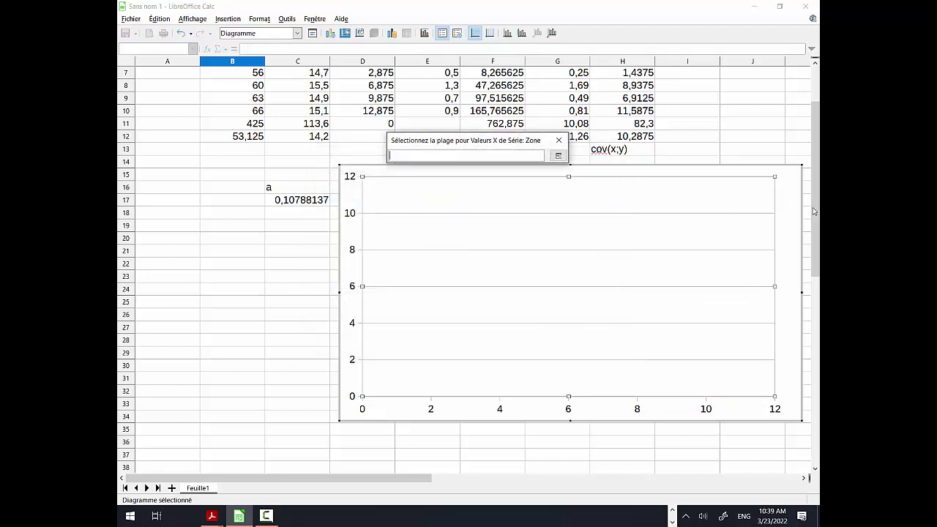
{"action": "left_click_drag", "start_coordinate": [815, 212], "coordinate": [817, 164]}
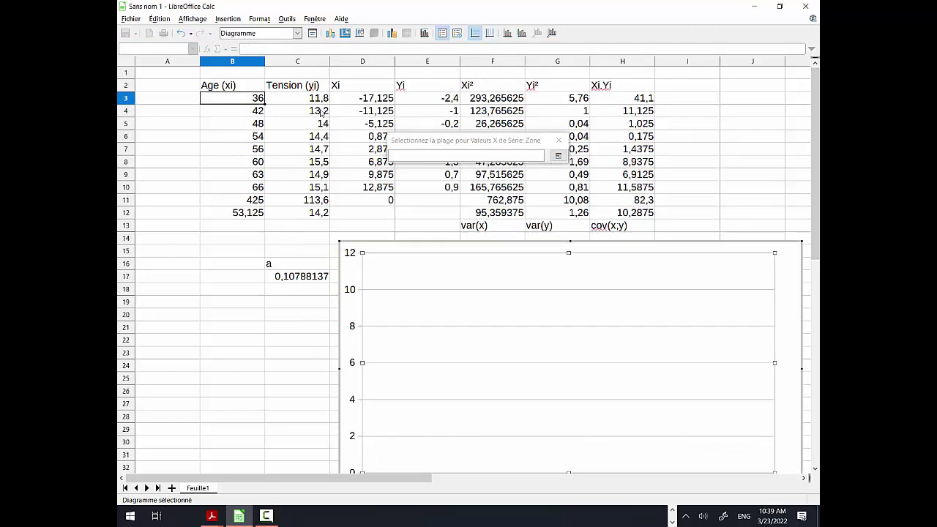
{"action": "left_click_drag", "start_coordinate": [245, 100], "coordinate": [246, 187]}
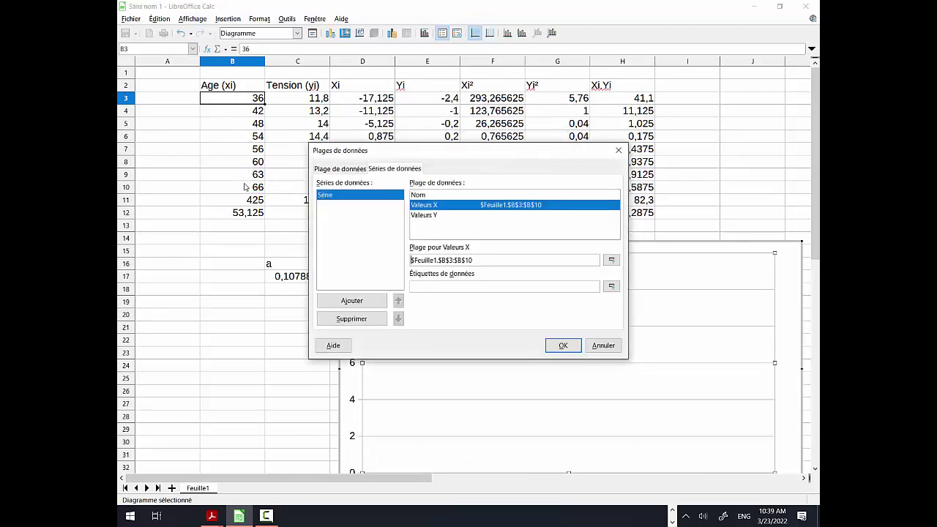
Step: Set the series' Y values to the tensions in $Feuille1.$C$3:$C$10 and apply the data ranges
{"action": "left_click", "coordinate": [431, 214]}
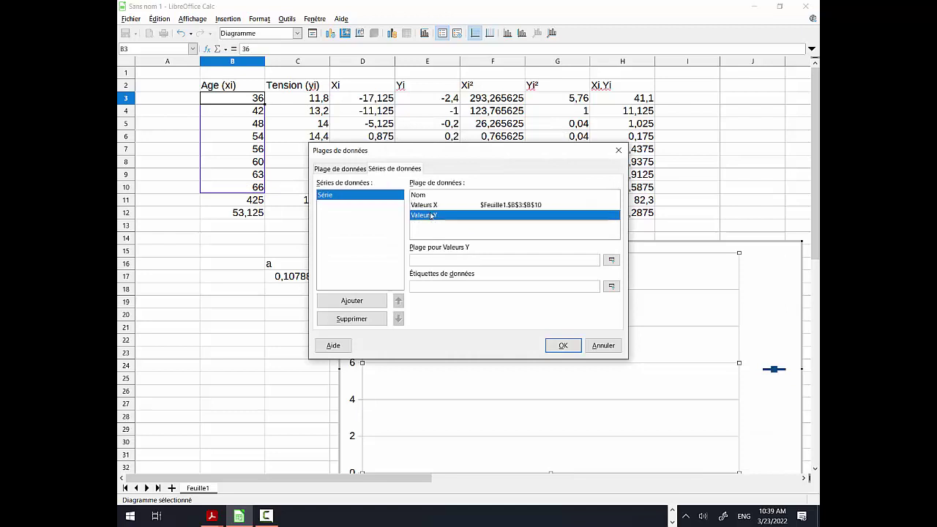
{"action": "left_click", "coordinate": [611, 259]}
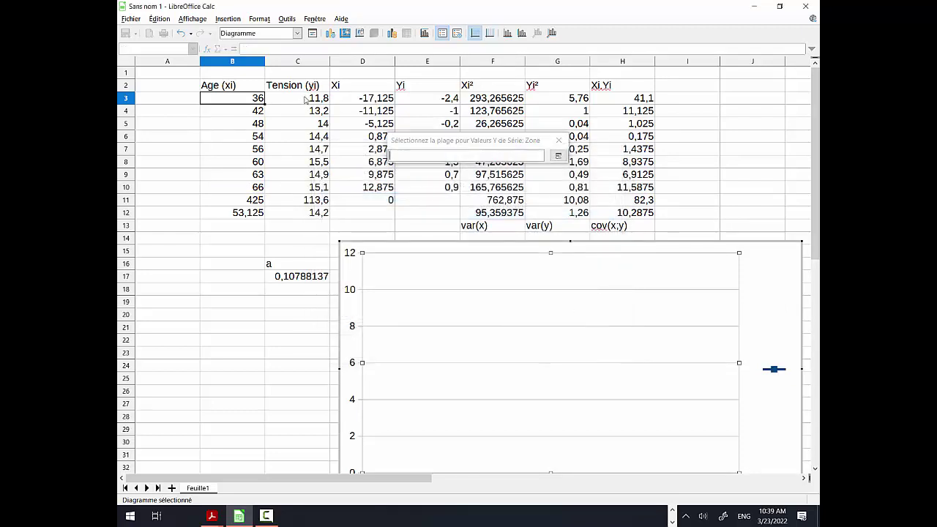
{"action": "left_click_drag", "start_coordinate": [305, 99], "coordinate": [304, 188]}
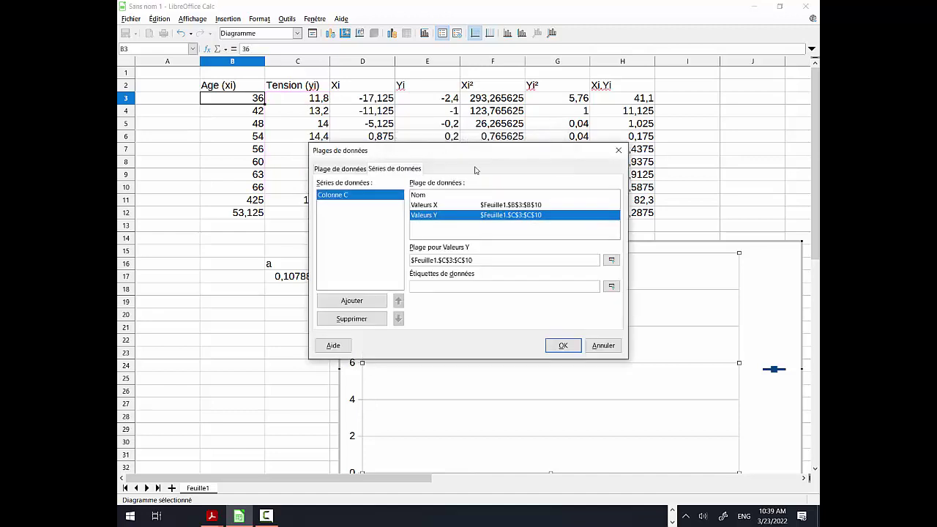
{"action": "left_click", "coordinate": [562, 346]}
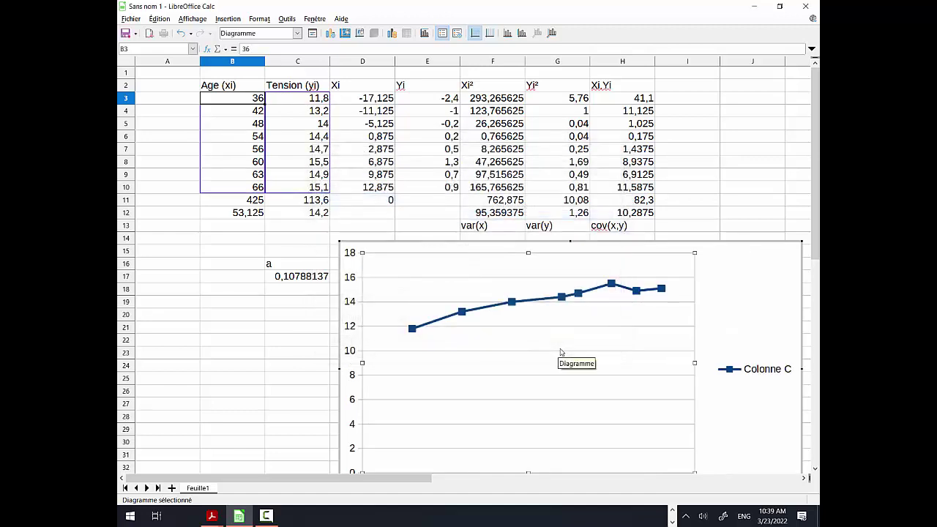
Step: Switch the XY scatter chart from points and lines to points only
{"action": "right_click", "coordinate": [561, 352]}
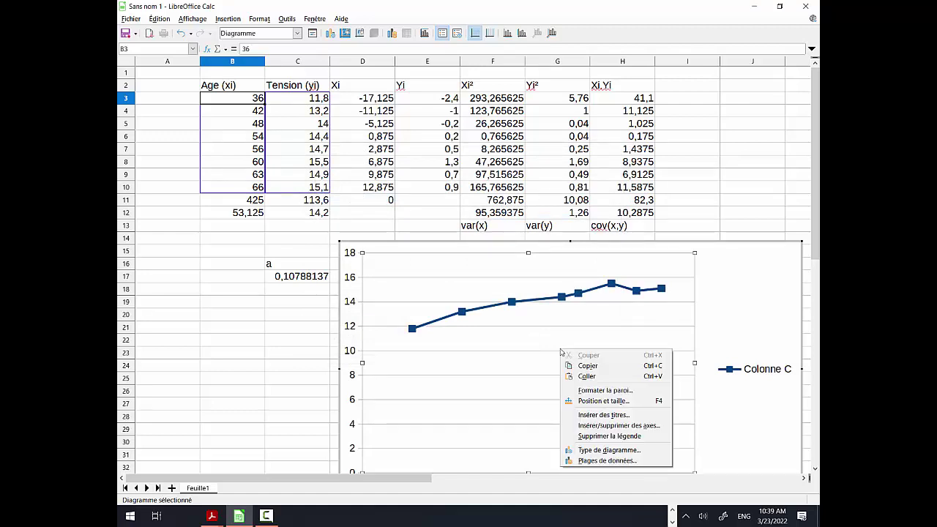
{"action": "left_click", "coordinate": [609, 450]}
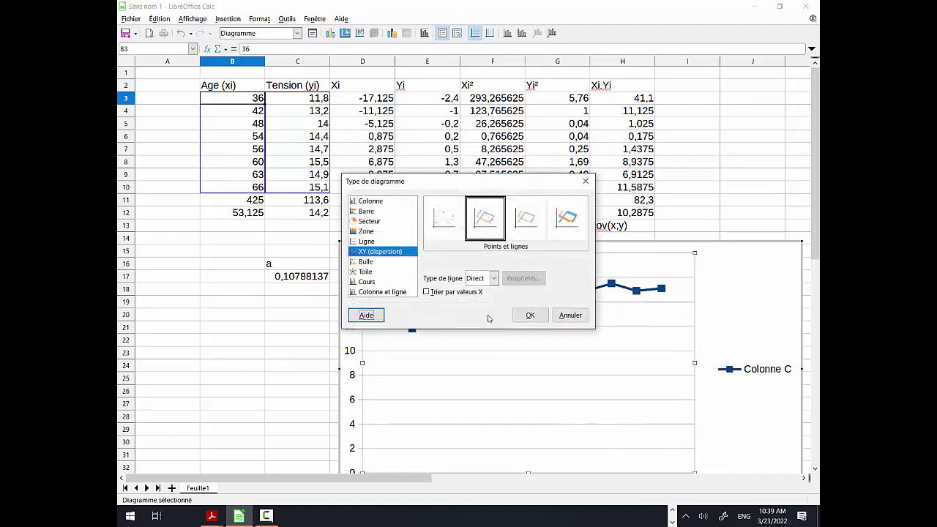
{"action": "left_click", "coordinate": [441, 218]}
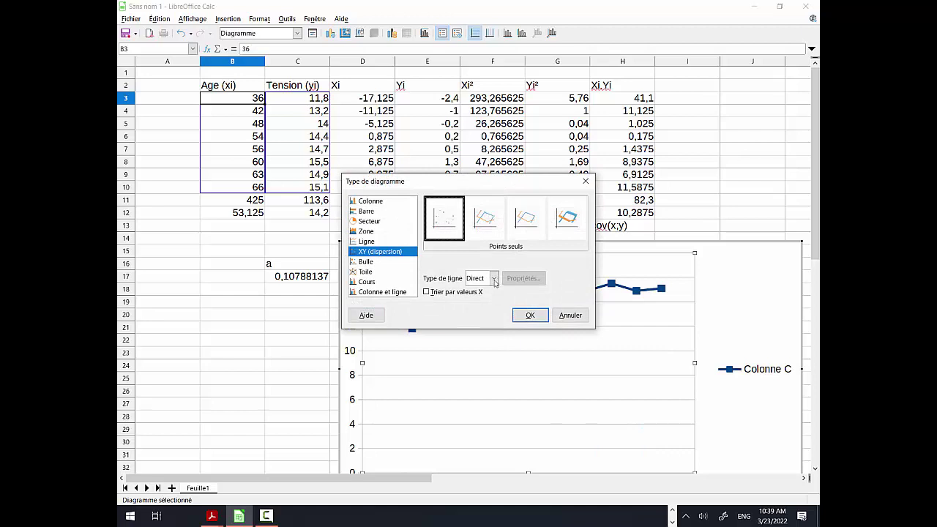
{"action": "left_click", "coordinate": [529, 316]}
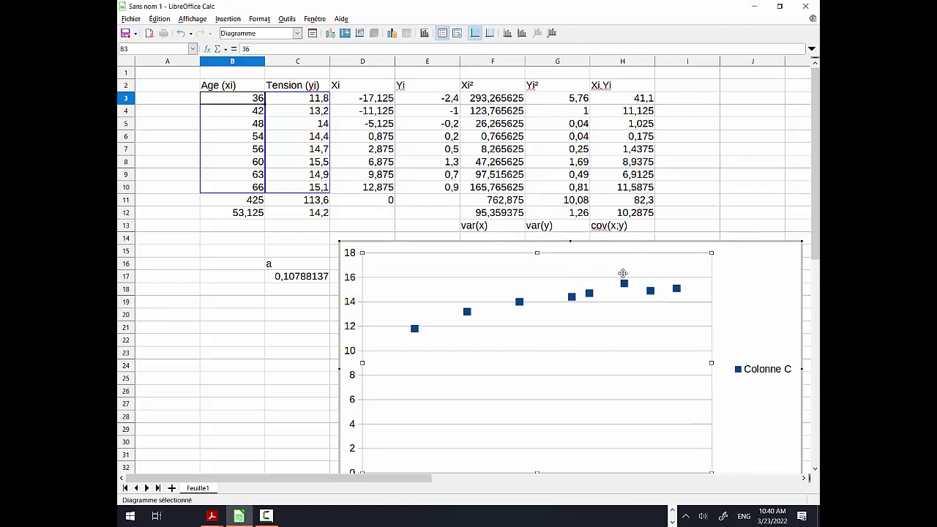
Step: Open the chart's Y axis formatting and examine its line, label, number, font, character effect and positioning options
{"action": "right_click", "coordinate": [361, 379]}
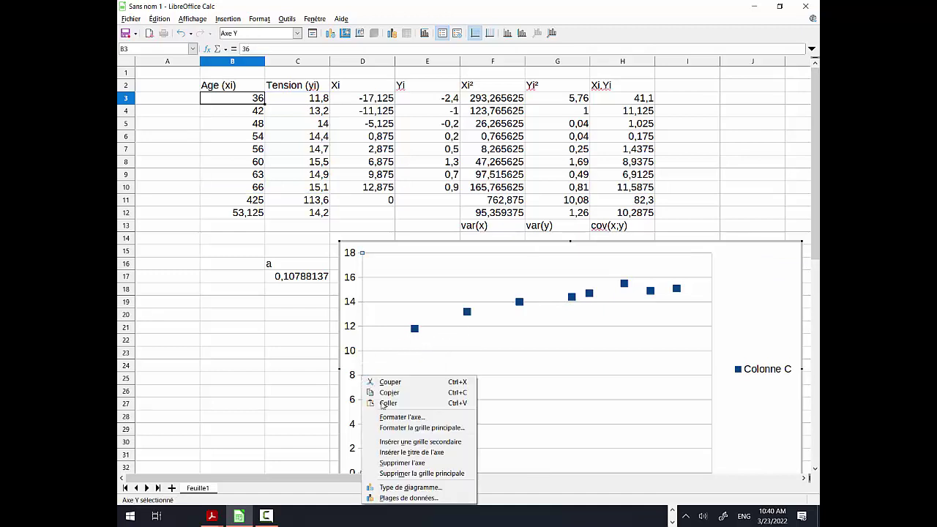
{"action": "left_click", "coordinate": [431, 421]}
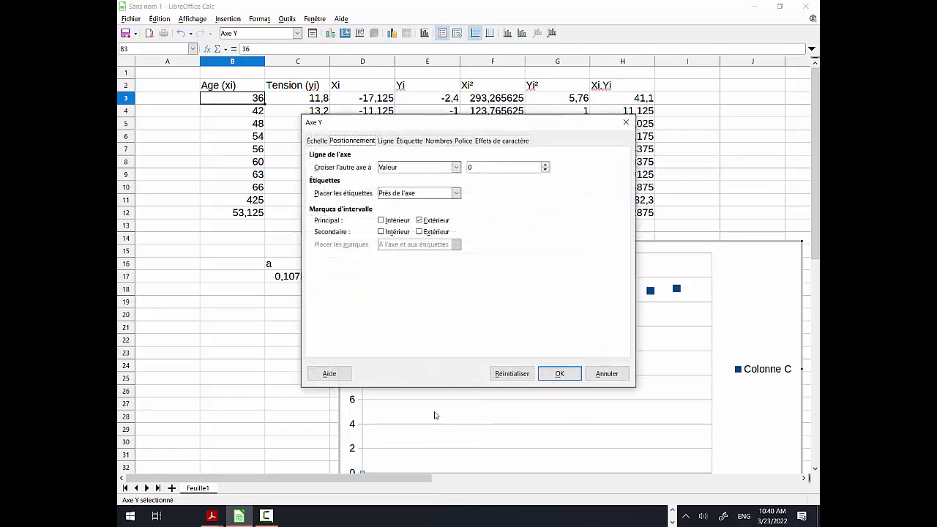
{"action": "left_click", "coordinate": [385, 141]}
{"action": "left_click", "coordinate": [409, 141]}
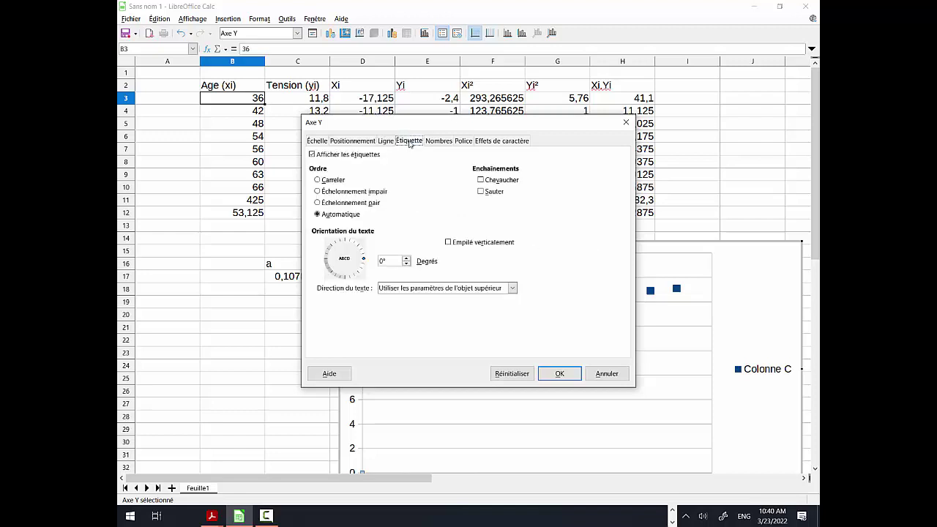
{"action": "left_click", "coordinate": [437, 142]}
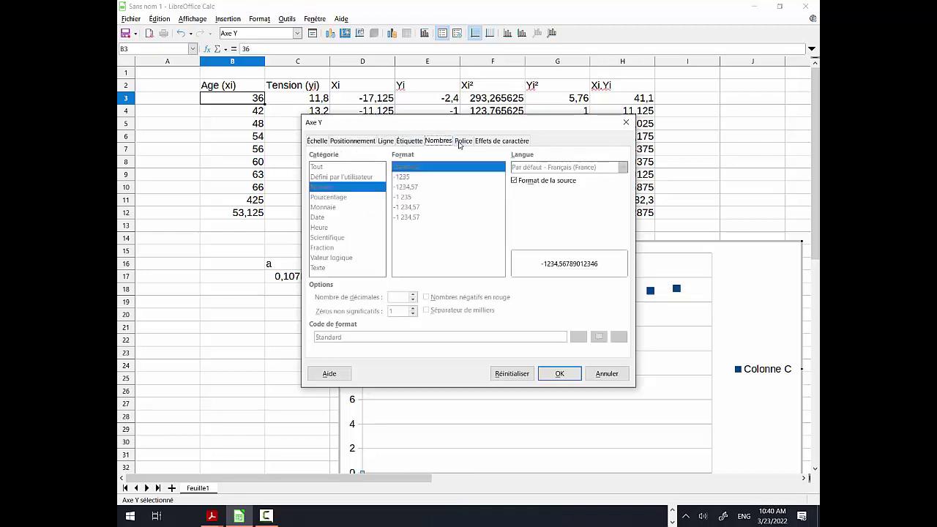
{"action": "left_click", "coordinate": [469, 141]}
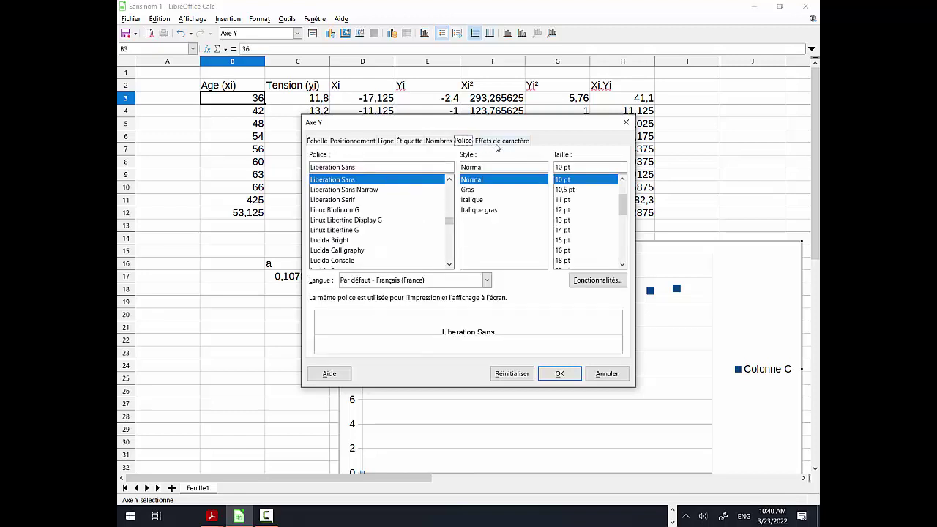
{"action": "left_click", "coordinate": [499, 143]}
{"action": "left_click", "coordinate": [353, 141]}
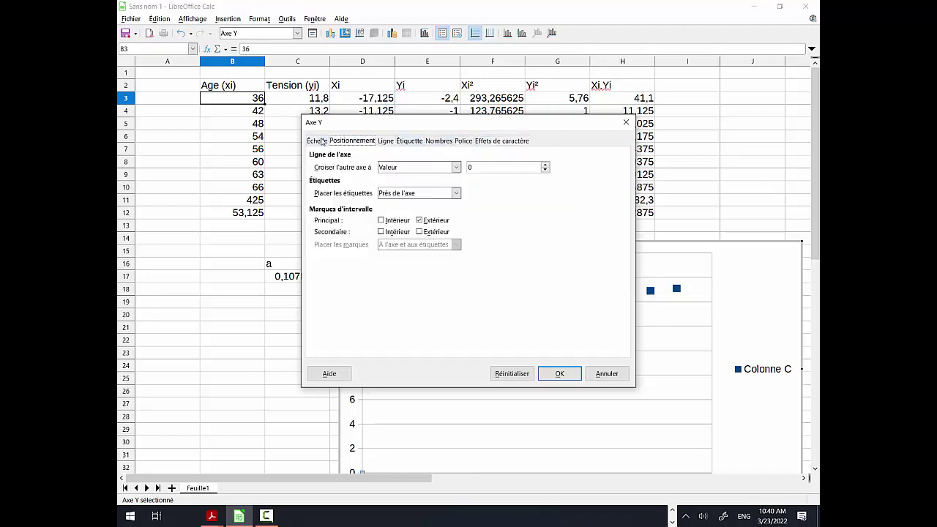
Step: Turn off the automatic minimum and maximum of the Y axis scale, set the minimum to 8, and apply it
{"action": "left_click", "coordinate": [318, 141]}
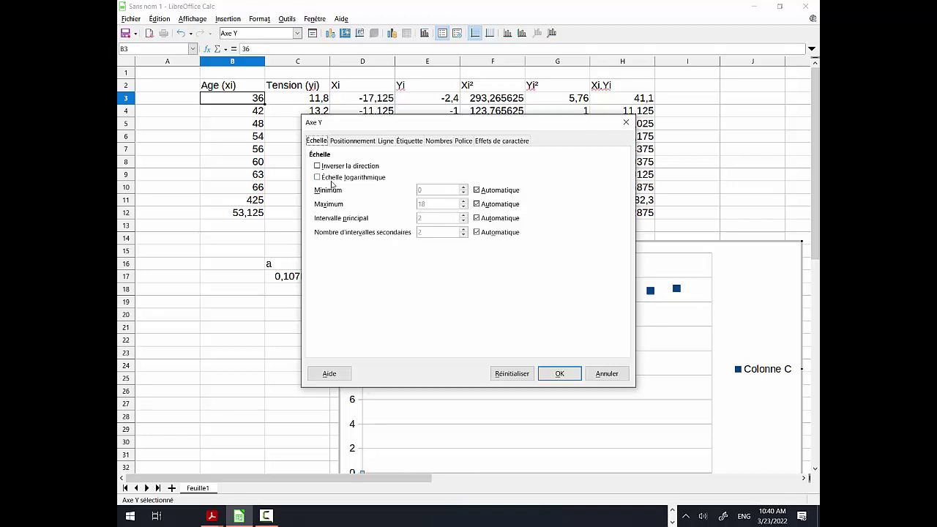
{"action": "left_click", "coordinate": [477, 190]}
{"action": "left_click", "coordinate": [478, 205]}
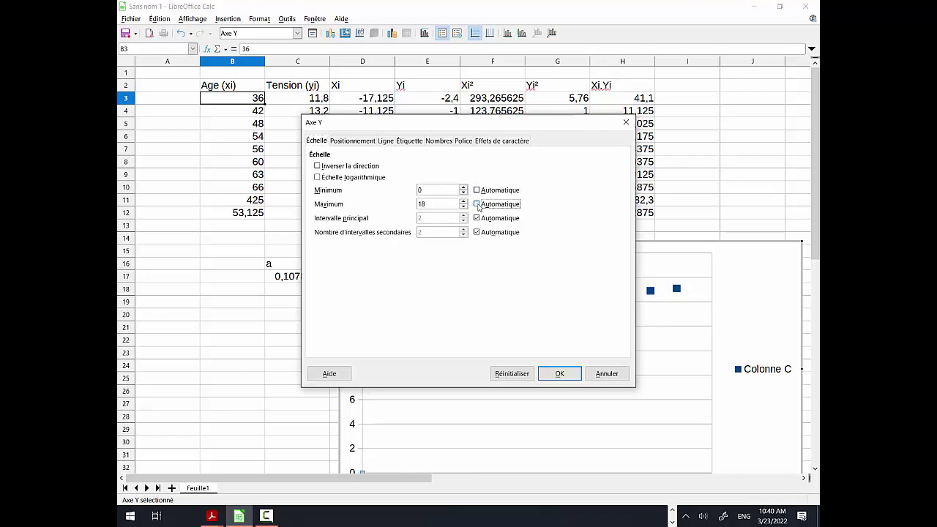
{"action": "right_click", "coordinate": [424, 190]}
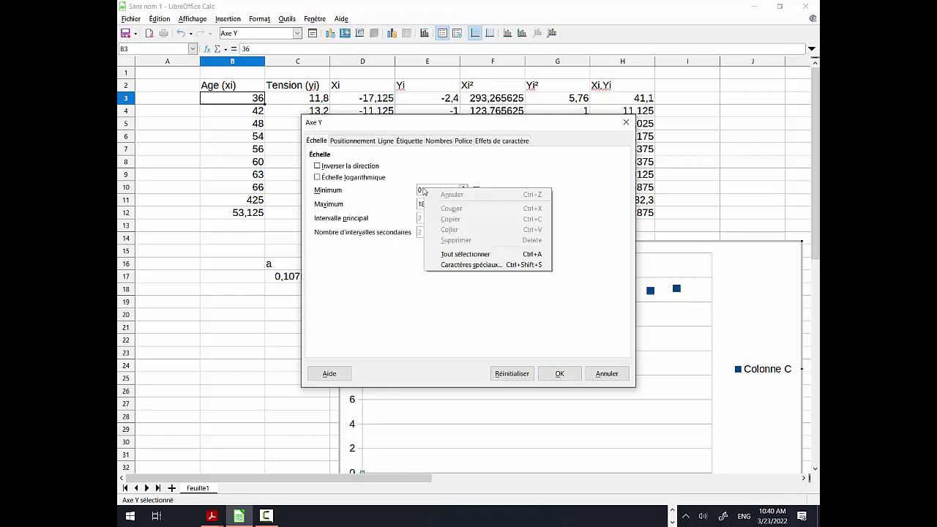
{"action": "left_click", "coordinate": [425, 188]}
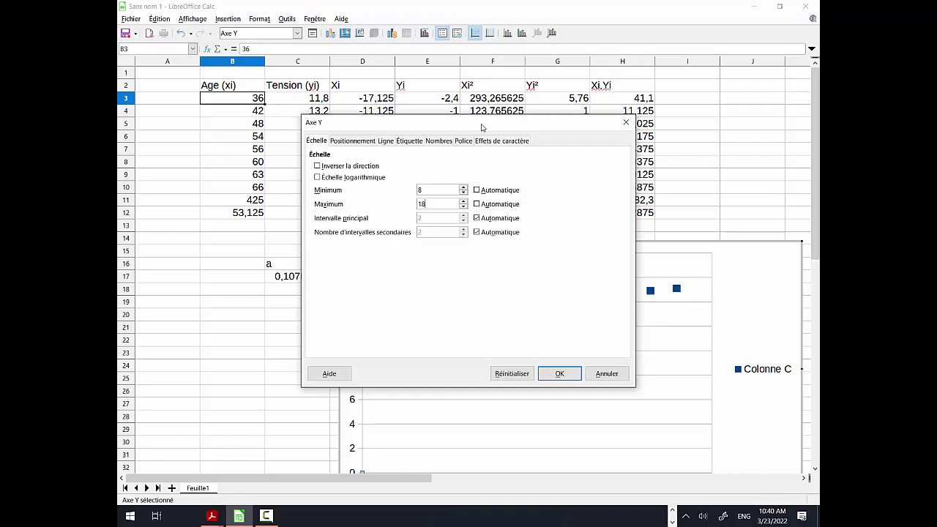
{"action": "left_click_drag", "start_coordinate": [482, 127], "coordinate": [561, 130]}
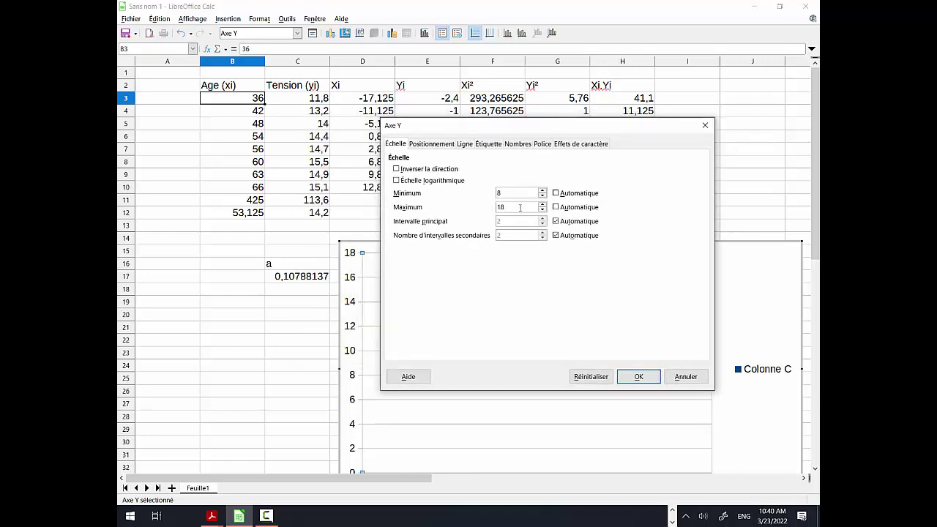
{"action": "left_click", "coordinate": [635, 377]}
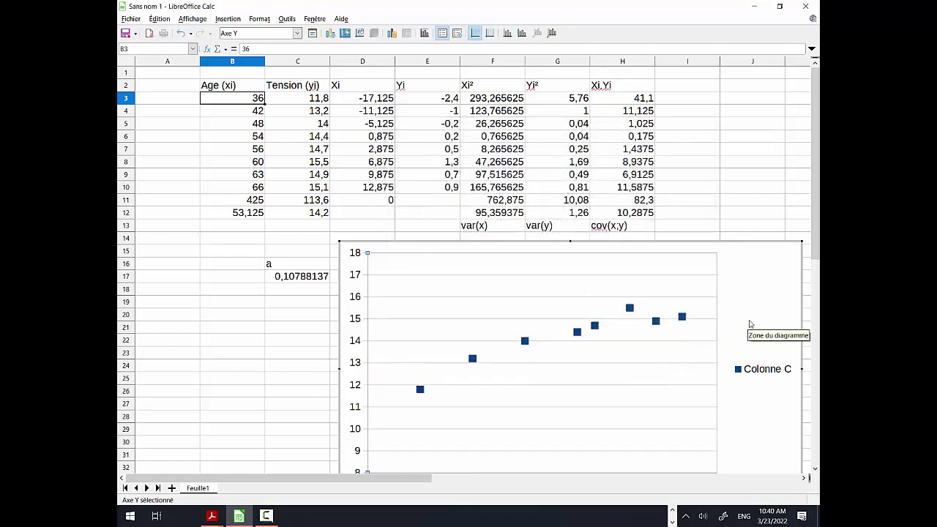
Step: Insert a linear trendline for the scatter chart's data series and display its equation
{"action": "left_click_drag", "start_coordinate": [816, 221], "coordinate": [811, 242]}
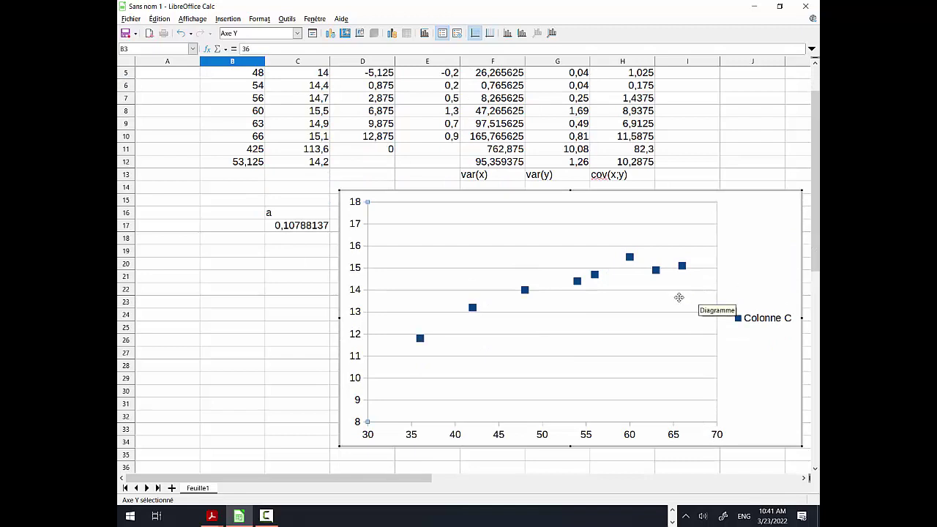
{"action": "mouse_move", "coordinate": [472, 308]}
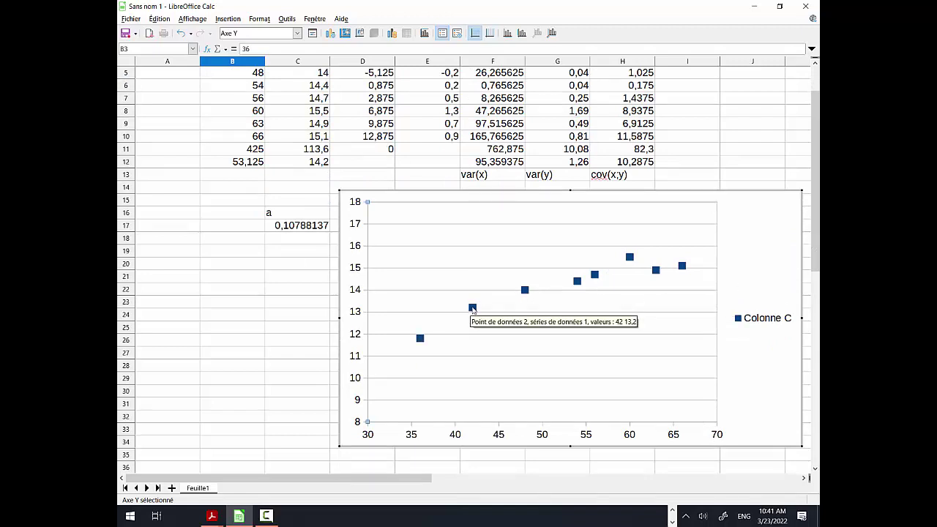
{"action": "right_click", "coordinate": [472, 309]}
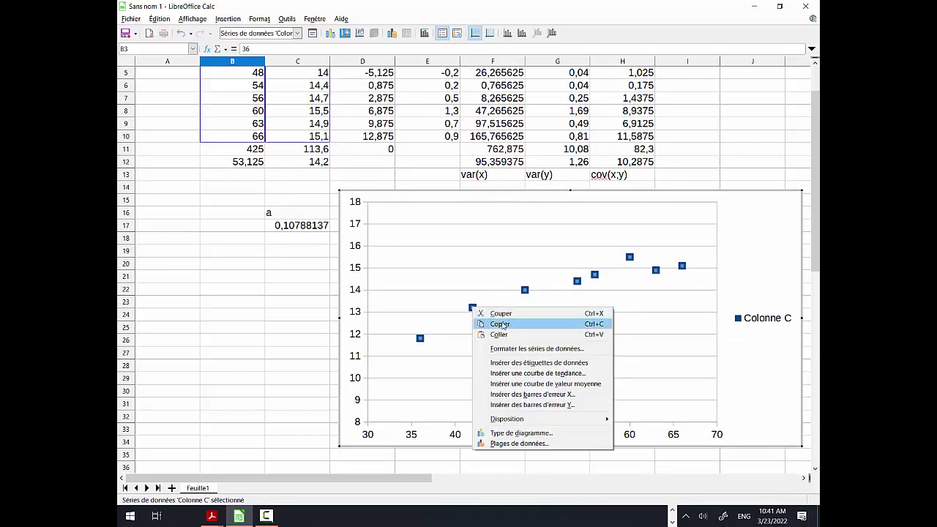
{"action": "left_click", "coordinate": [531, 375]}
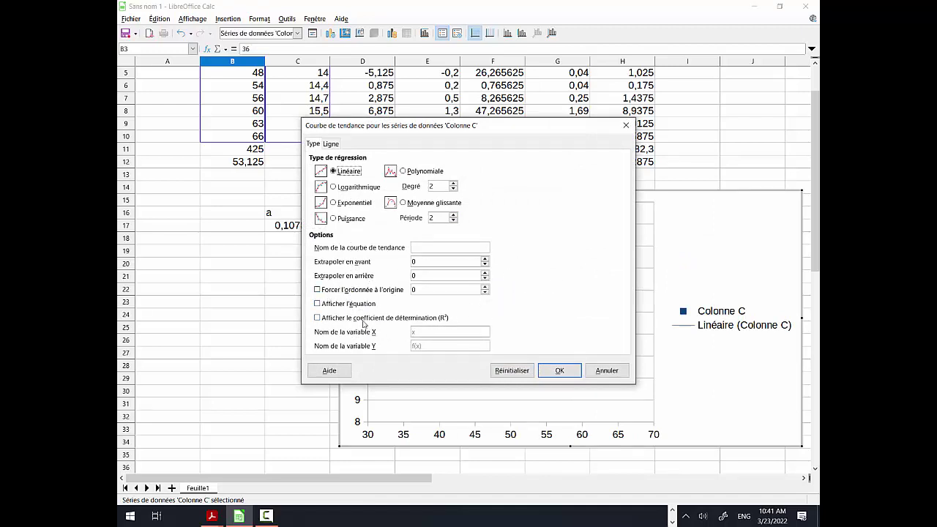
{"action": "left_click", "coordinate": [318, 303]}
{"action": "left_click", "coordinate": [560, 371]}
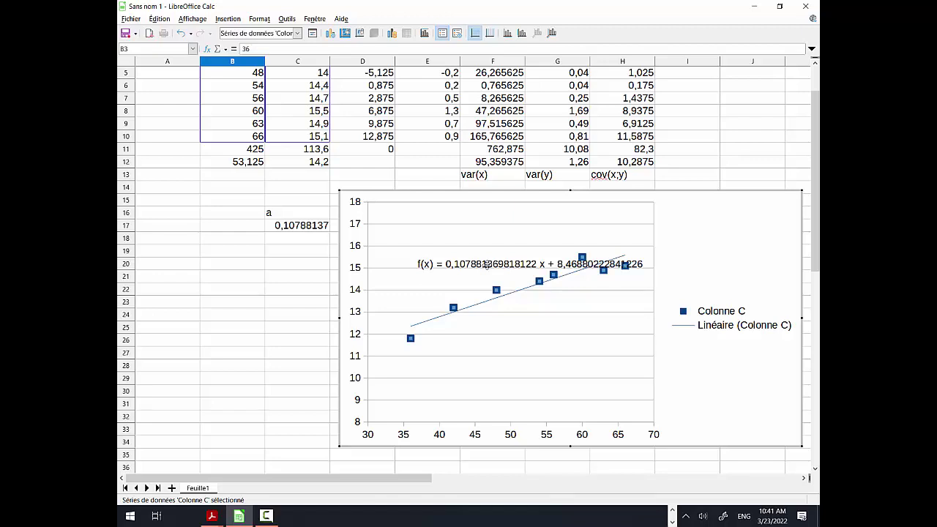
Step: Switch to the OneNote notes and handwrite a ≃ 0,10788 below the slope formula, taking the value from the spreadsheet
{"action": "key", "text": "alt+Tab"}
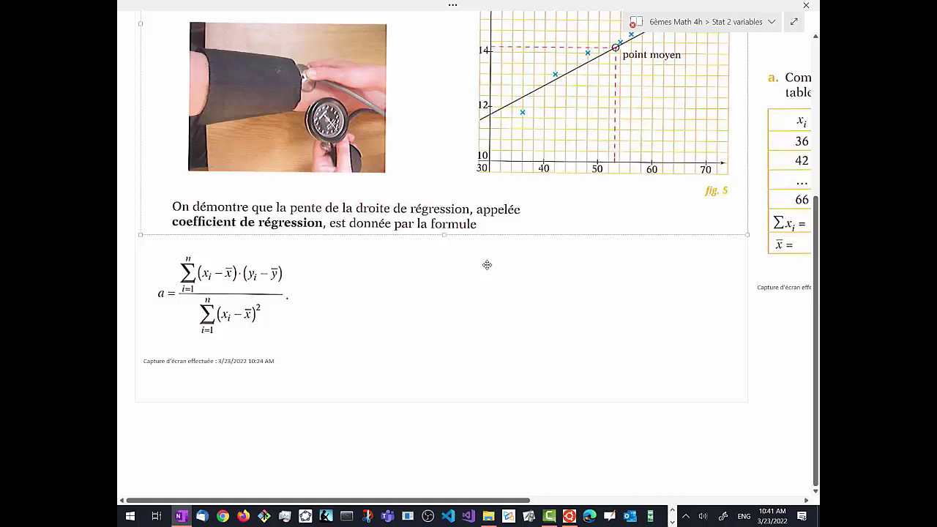
{"action": "scroll", "coordinate": [487, 264], "scroll_direction": "down", "scroll_amount": 1}
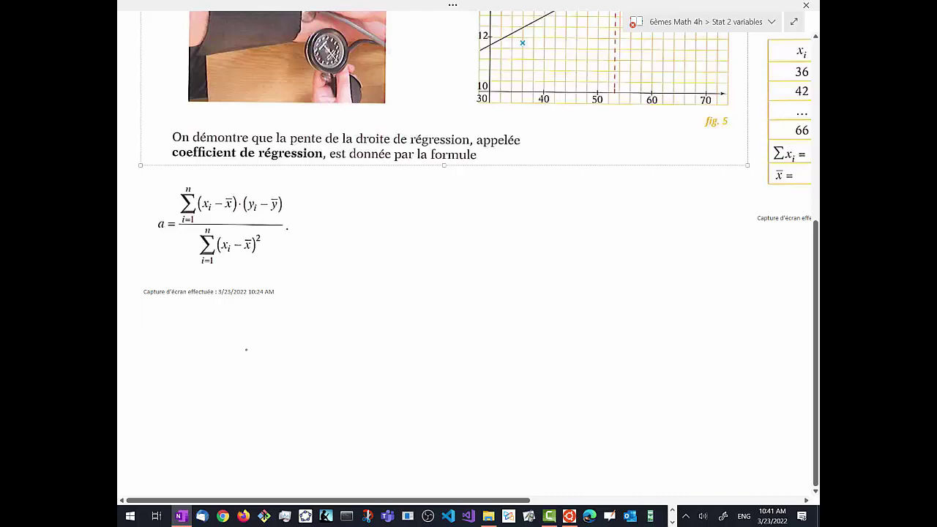
{"action": "left_click_drag", "start_coordinate": [265, 349], "coordinate": [277, 349]}
{"action": "left_click_drag", "start_coordinate": [266, 358], "coordinate": [277, 357]}
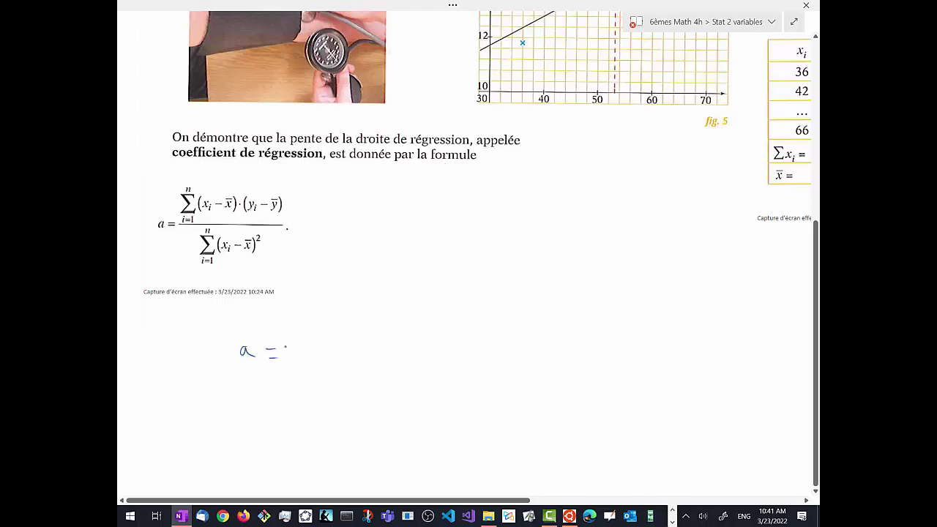
{"action": "key", "text": "ctrl+super+Right"}
{"action": "key", "text": "ctrl+super+Left"}
{"action": "key", "text": "ctrl+super+Right"}
{"action": "key", "text": "ctrl+super+Left"}
{"action": "key", "text": "ctrl+super+Right"}
{"action": "key", "text": "ctrl+super+Left"}
{"action": "left_click_drag", "start_coordinate": [397, 343], "coordinate": [399, 341]}
Step: Handwrite the line equation y = ax + b beside the regression coefficient formula
{"action": "scroll", "coordinate": [468, 256], "scroll_direction": "down", "scroll_amount": 2}
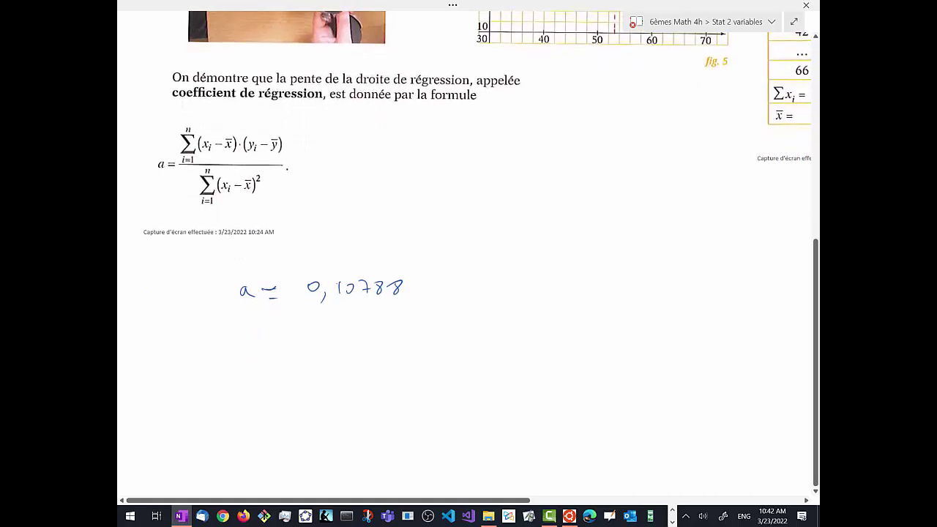
{"action": "left_click_drag", "start_coordinate": [485, 220], "coordinate": [475, 243]}
{"action": "left_click_drag", "start_coordinate": [502, 208], "coordinate": [512, 216]}
{"action": "left_click_drag", "start_coordinate": [541, 210], "coordinate": [578, 219]}
{"action": "left_click", "coordinate": [598, 200]}
{"action": "left_click_drag", "start_coordinate": [571, 214], "coordinate": [603, 218]}
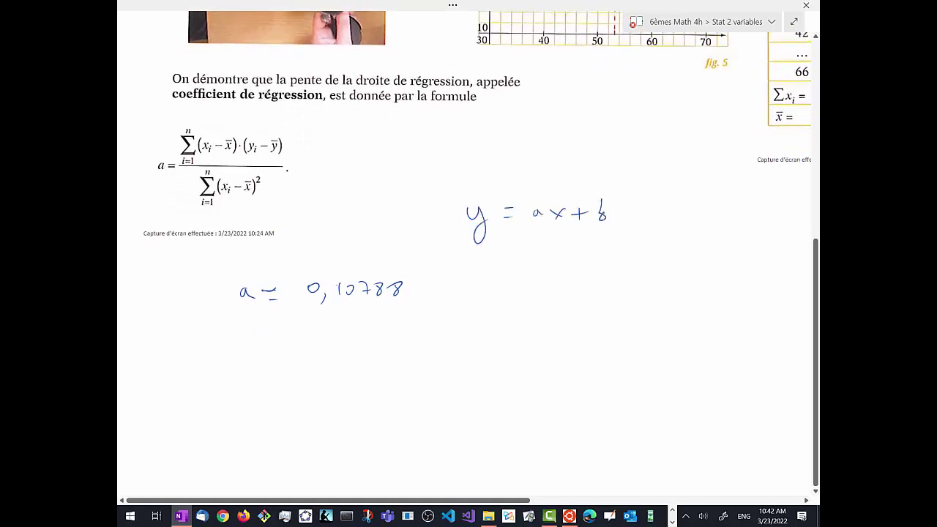
Step: Underline the value of a and handwrite that the mean point (x̄ ; ȳ) belongs to the line, with an arrow to its equation
{"action": "left_click_drag", "start_coordinate": [238, 317], "coordinate": [418, 316]}
{"action": "mouse_move", "coordinate": [536, 292]}
{"action": "left_mouse_down"}
{"action": "mouse_move", "coordinate": [594, 311]}
{"action": "mouse_move", "coordinate": [589, 322]}
{"action": "left_mouse_up"}
{"action": "mouse_move", "coordinate": [584, 287]}
{"action": "left_mouse_down"}
{"action": "mouse_move", "coordinate": [598, 284]}
{"action": "mouse_move", "coordinate": [619, 316]}
{"action": "left_mouse_up"}
{"action": "left_click_drag", "start_coordinate": [540, 263], "coordinate": [515, 333]}
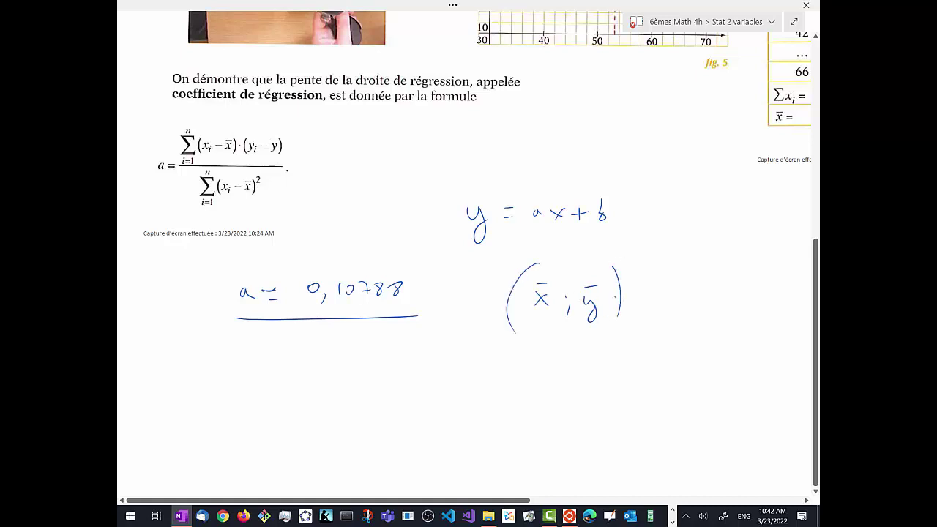
{"action": "left_click_drag", "start_coordinate": [657, 273], "coordinate": [657, 291]}
{"action": "mouse_move", "coordinate": [671, 256]}
{"action": "left_mouse_down"}
{"action": "mouse_move", "coordinate": [688, 289]}
{"action": "mouse_move", "coordinate": [668, 271]}
{"action": "left_mouse_up"}
{"action": "left_click_drag", "start_coordinate": [669, 256], "coordinate": [681, 256]}
Step: Frame y = ax + b and handwrite y − ȳ = a · (x − x̄) below the value of a
{"action": "scroll", "coordinate": [481, 172], "scroll_direction": "down", "scroll_amount": 1}
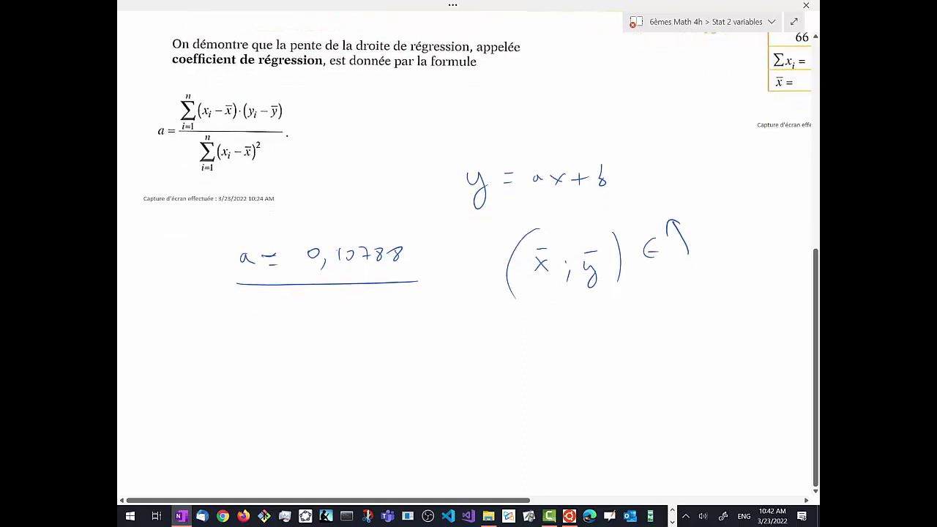
{"action": "mouse_move", "coordinate": [443, 203]}
{"action": "left_mouse_down"}
{"action": "mouse_move", "coordinate": [447, 139]}
{"action": "mouse_move", "coordinate": [626, 212]}
{"action": "mouse_move", "coordinate": [438, 230]}
{"action": "left_mouse_up"}
{"action": "mouse_move", "coordinate": [262, 334]}
{"action": "left_mouse_down"}
{"action": "mouse_move", "coordinate": [276, 335]}
{"action": "mouse_move", "coordinate": [262, 377]}
{"action": "left_mouse_up"}
{"action": "mouse_move", "coordinate": [287, 346]}
{"action": "left_mouse_down"}
{"action": "mouse_move", "coordinate": [331, 362]}
{"action": "mouse_move", "coordinate": [322, 372]}
{"action": "left_mouse_up"}
{"action": "left_click_drag", "start_coordinate": [319, 326], "coordinate": [368, 342]}
{"action": "left_click_drag", "start_coordinate": [357, 349], "coordinate": [407, 346]}
{"action": "left_click", "coordinate": [418, 347]}
{"action": "left_click_drag", "start_coordinate": [448, 325], "coordinate": [443, 364]}
{"action": "mouse_move", "coordinate": [458, 335]}
{"action": "left_mouse_down"}
{"action": "mouse_move", "coordinate": [473, 351]}
{"action": "mouse_move", "coordinate": [462, 352]}
{"action": "left_mouse_up"}
{"action": "left_click", "coordinate": [507, 332]}
{"action": "mouse_move", "coordinate": [486, 344]}
{"action": "left_mouse_down"}
{"action": "mouse_move", "coordinate": [521, 344]}
{"action": "mouse_move", "coordinate": [527, 370]}
{"action": "left_mouse_up"}
Step: Handwrite y − 14,2 = 0,10788 · (x on a new line as the start of the substituted equation
{"action": "scroll", "coordinate": [468, 220], "scroll_direction": "down", "scroll_amount": 1}
{"action": "mouse_move", "coordinate": [260, 373]}
{"action": "left_mouse_down"}
{"action": "mouse_move", "coordinate": [265, 408]}
{"action": "mouse_move", "coordinate": [281, 391]}
{"action": "left_mouse_up"}
{"action": "left_click_drag", "start_coordinate": [296, 382], "coordinate": [304, 381]}
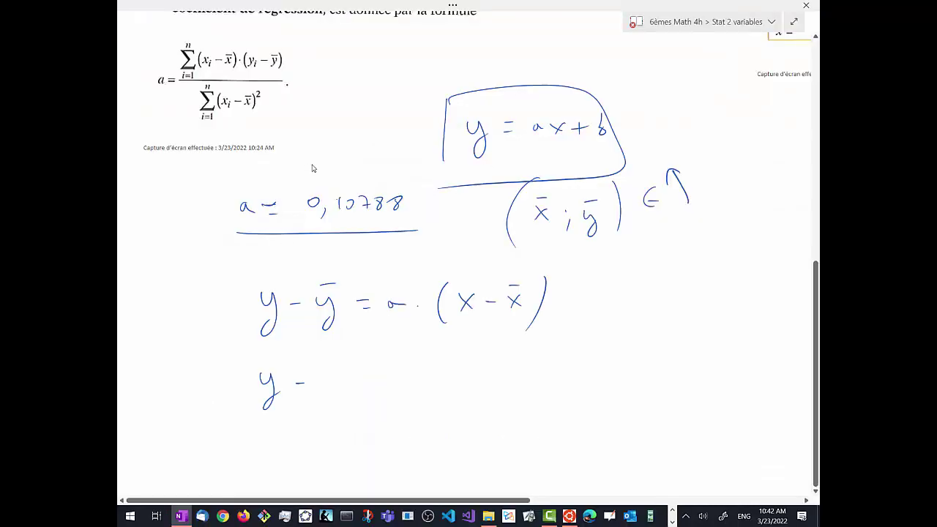
{"action": "mouse_move", "coordinate": [322, 366]}
{"action": "left_mouse_down"}
{"action": "mouse_move", "coordinate": [319, 387]}
{"action": "mouse_move", "coordinate": [337, 393]}
{"action": "left_mouse_up"}
{"action": "mouse_move", "coordinate": [350, 369]}
{"action": "left_mouse_down"}
{"action": "mouse_move", "coordinate": [362, 387]}
{"action": "mouse_move", "coordinate": [383, 377]}
{"action": "left_mouse_up"}
{"action": "mouse_move", "coordinate": [374, 387]}
{"action": "left_mouse_down"}
{"action": "mouse_move", "coordinate": [414, 385]}
{"action": "mouse_move", "coordinate": [424, 375]}
{"action": "left_mouse_up"}
{"action": "mouse_move", "coordinate": [435, 380]}
{"action": "left_mouse_down"}
{"action": "mouse_move", "coordinate": [428, 397]}
{"action": "mouse_move", "coordinate": [449, 387]}
{"action": "left_mouse_up"}
{"action": "mouse_move", "coordinate": [464, 370]}
{"action": "left_mouse_down"}
{"action": "mouse_move", "coordinate": [480, 385]}
{"action": "mouse_move", "coordinate": [520, 364]}
{"action": "mouse_move", "coordinate": [552, 395]}
{"action": "mouse_move", "coordinate": [585, 384]}
{"action": "mouse_move", "coordinate": [571, 384]}
{"action": "left_mouse_up"}
{"action": "left_click", "coordinate": [530, 378]}
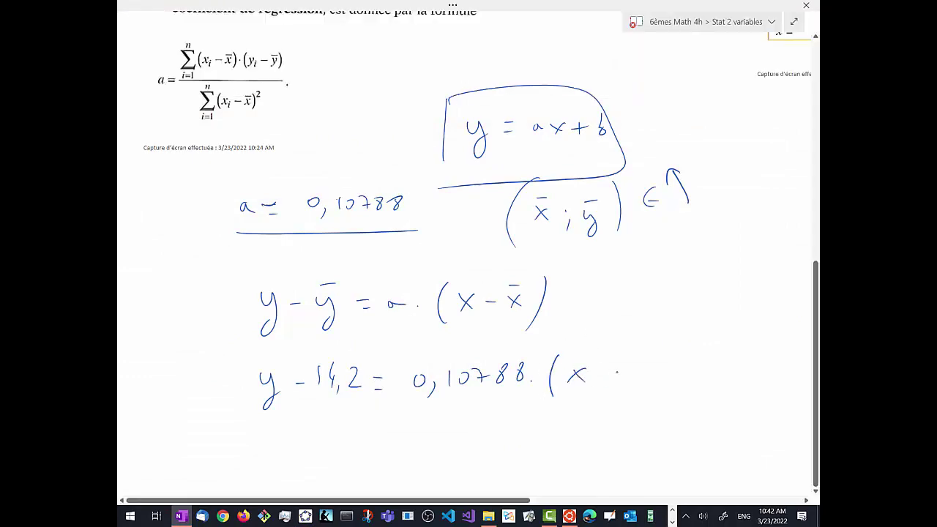
Step: Look up the mean age in the spreadsheet and complete the handwritten equation with − 53,125)
{"action": "key", "text": "alt+Tab"}
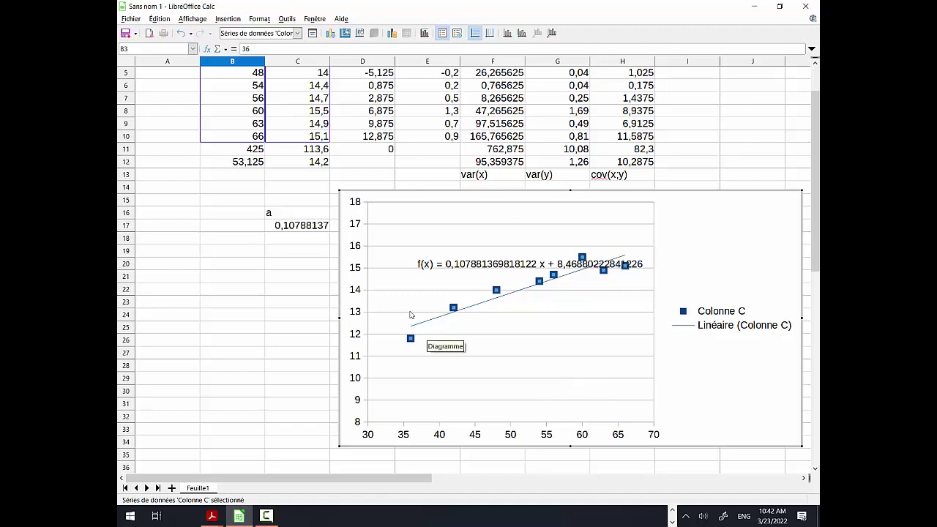
{"action": "key", "text": "alt+Tab"}
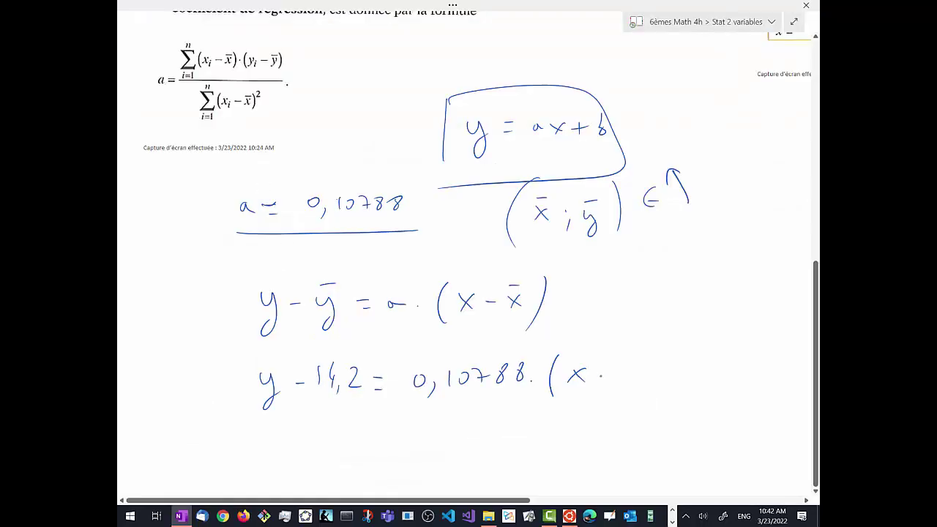
{"action": "left_click_drag", "start_coordinate": [599, 375], "coordinate": [606, 375]}
{"action": "mouse_move", "coordinate": [624, 366]}
{"action": "left_mouse_down"}
{"action": "mouse_move", "coordinate": [619, 381]}
{"action": "mouse_move", "coordinate": [632, 366]}
{"action": "left_mouse_up"}
{"action": "left_click_drag", "start_coordinate": [642, 364], "coordinate": [648, 389]}
{"action": "mouse_move", "coordinate": [666, 366]}
{"action": "left_mouse_down"}
{"action": "mouse_move", "coordinate": [666, 379]}
{"action": "mouse_move", "coordinate": [687, 379]}
{"action": "left_mouse_up"}
{"action": "mouse_move", "coordinate": [696, 366]}
{"action": "left_mouse_down"}
{"action": "mouse_move", "coordinate": [698, 378]}
{"action": "mouse_move", "coordinate": [704, 364]}
{"action": "left_mouse_up"}
{"action": "left_click_drag", "start_coordinate": [712, 360], "coordinate": [710, 392]}
Step: Handwrite y = 0,10788x − 0,10788 · 53,125 + 14,2 on the next line and bracket its constant terms from below
{"action": "scroll", "coordinate": [468, 256], "scroll_direction": "down", "scroll_amount": 3}
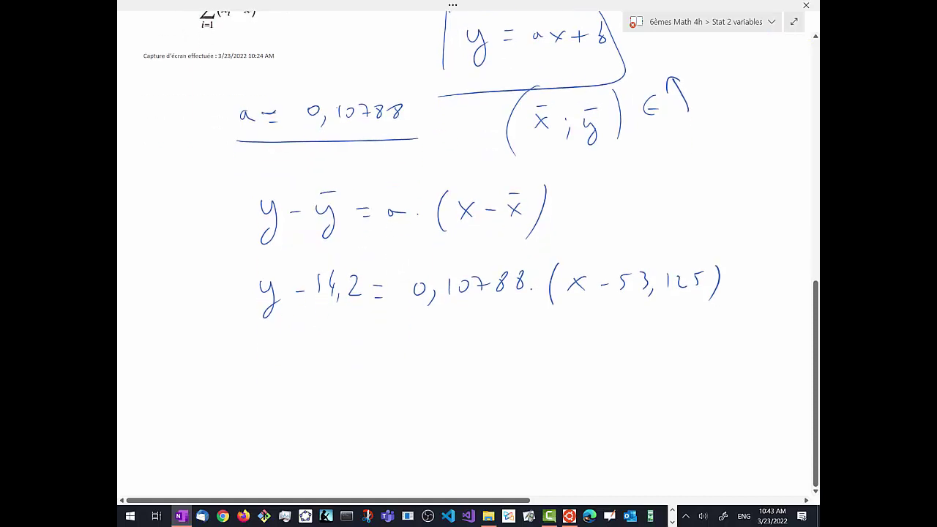
{"action": "left_click_drag", "start_coordinate": [264, 357], "coordinate": [273, 391]}
{"action": "left_click_drag", "start_coordinate": [349, 357], "coordinate": [354, 380]}
{"action": "mouse_move", "coordinate": [371, 357]}
{"action": "left_mouse_down"}
{"action": "mouse_move", "coordinate": [371, 372]}
{"action": "mouse_move", "coordinate": [386, 360]}
{"action": "left_mouse_up"}
{"action": "mouse_move", "coordinate": [394, 355]}
{"action": "left_mouse_down"}
{"action": "mouse_move", "coordinate": [404, 354]}
{"action": "mouse_move", "coordinate": [407, 369]}
{"action": "left_mouse_up"}
{"action": "left_click_drag", "start_coordinate": [417, 355], "coordinate": [413, 363]}
{"action": "mouse_move", "coordinate": [427, 351]}
{"action": "left_mouse_down"}
{"action": "mouse_move", "coordinate": [425, 367]}
{"action": "mouse_move", "coordinate": [451, 370]}
{"action": "mouse_move", "coordinate": [442, 370]}
{"action": "mouse_move", "coordinate": [513, 357]}
{"action": "left_mouse_up"}
{"action": "mouse_move", "coordinate": [521, 364]}
{"action": "left_mouse_down"}
{"action": "mouse_move", "coordinate": [519, 378]}
{"action": "mouse_move", "coordinate": [534, 370]}
{"action": "left_mouse_up"}
{"action": "mouse_move", "coordinate": [553, 358]}
{"action": "left_mouse_down"}
{"action": "mouse_move", "coordinate": [562, 367]}
{"action": "mouse_move", "coordinate": [605, 362]}
{"action": "left_mouse_up"}
{"action": "mouse_move", "coordinate": [623, 349]}
{"action": "left_mouse_down"}
{"action": "mouse_move", "coordinate": [614, 360]}
{"action": "mouse_move", "coordinate": [634, 366]}
{"action": "left_mouse_up"}
{"action": "mouse_move", "coordinate": [645, 361]}
{"action": "left_mouse_down"}
{"action": "mouse_move", "coordinate": [643, 373]}
{"action": "mouse_move", "coordinate": [656, 363]}
{"action": "left_mouse_up"}
{"action": "left_click_drag", "start_coordinate": [665, 351], "coordinate": [681, 359]}
{"action": "left_click_drag", "start_coordinate": [681, 344], "coordinate": [715, 362]}
{"action": "mouse_move", "coordinate": [710, 356]}
{"action": "left_mouse_down"}
{"action": "mouse_move", "coordinate": [746, 353]}
{"action": "mouse_move", "coordinate": [744, 360]}
{"action": "left_mouse_up"}
{"action": "mouse_move", "coordinate": [751, 356]}
{"action": "left_mouse_down"}
{"action": "mouse_move", "coordinate": [749, 365]}
{"action": "mouse_move", "coordinate": [774, 357]}
{"action": "left_mouse_up"}
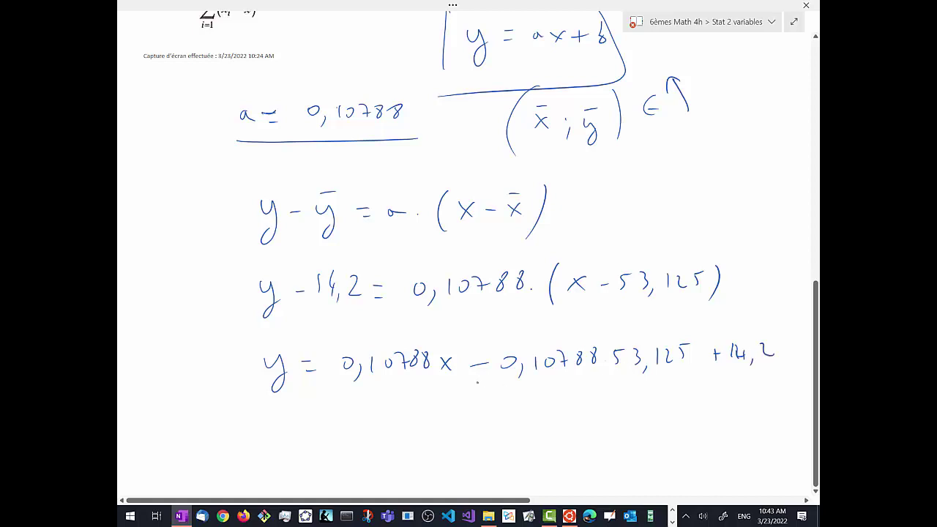
{"action": "mouse_move", "coordinate": [470, 376]}
{"action": "left_mouse_down"}
{"action": "mouse_move", "coordinate": [649, 392]}
{"action": "mouse_move", "coordinate": [780, 359]}
{"action": "left_mouse_up"}
Step: Handwrite y = 0,10788 + 8,47 as the final line and compare it with the trendline equation on the spreadsheet chart
{"action": "scroll", "coordinate": [481, 203], "scroll_direction": "down", "scroll_amount": 2}
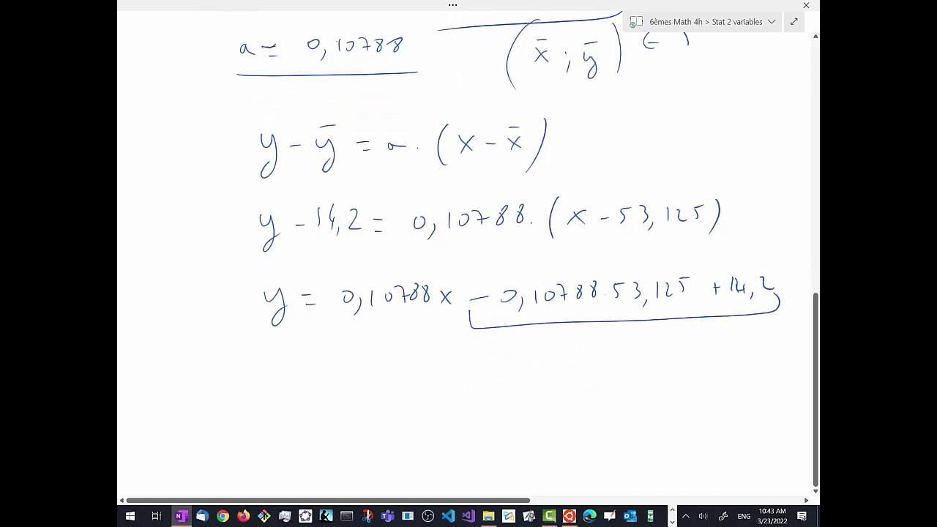
{"action": "mouse_move", "coordinate": [262, 375]}
{"action": "left_mouse_down"}
{"action": "mouse_move", "coordinate": [251, 411]}
{"action": "mouse_move", "coordinate": [258, 386]}
{"action": "mouse_move", "coordinate": [293, 377]}
{"action": "left_mouse_up"}
{"action": "mouse_move", "coordinate": [283, 380]}
{"action": "left_mouse_down"}
{"action": "mouse_move", "coordinate": [311, 384]}
{"action": "mouse_move", "coordinate": [320, 374]}
{"action": "left_mouse_up"}
{"action": "mouse_move", "coordinate": [335, 384]}
{"action": "left_mouse_down"}
{"action": "mouse_move", "coordinate": [332, 396]}
{"action": "mouse_move", "coordinate": [349, 383]}
{"action": "left_mouse_up"}
{"action": "left_click_drag", "start_coordinate": [365, 369], "coordinate": [409, 379]}
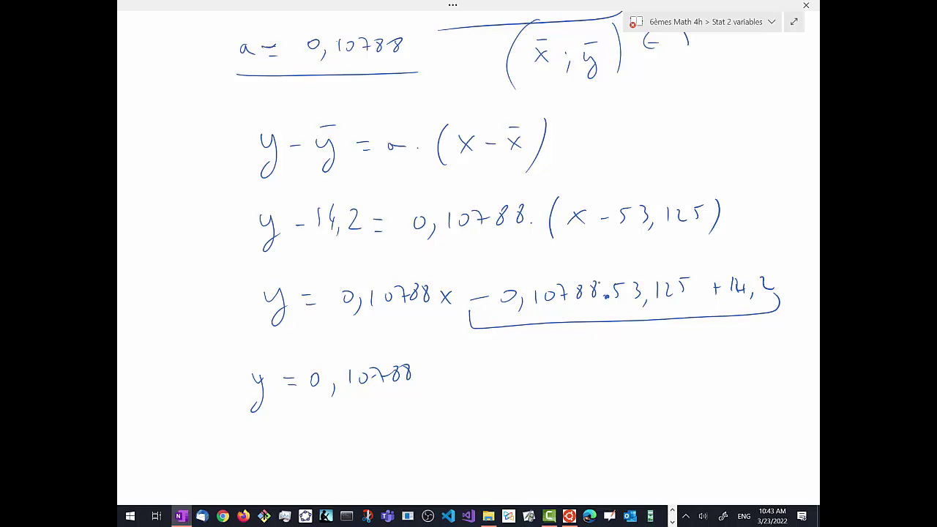
{"action": "left_click_drag", "start_coordinate": [435, 369], "coordinate": [435, 386]}
{"action": "mouse_move", "coordinate": [429, 379]}
{"action": "left_mouse_down"}
{"action": "mouse_move", "coordinate": [465, 369]}
{"action": "mouse_move", "coordinate": [475, 393]}
{"action": "mouse_move", "coordinate": [499, 375]}
{"action": "left_mouse_up"}
{"action": "mouse_move", "coordinate": [499, 370]}
{"action": "left_mouse_down"}
{"action": "mouse_move", "coordinate": [500, 384]}
{"action": "mouse_move", "coordinate": [518, 383]}
{"action": "left_mouse_up"}
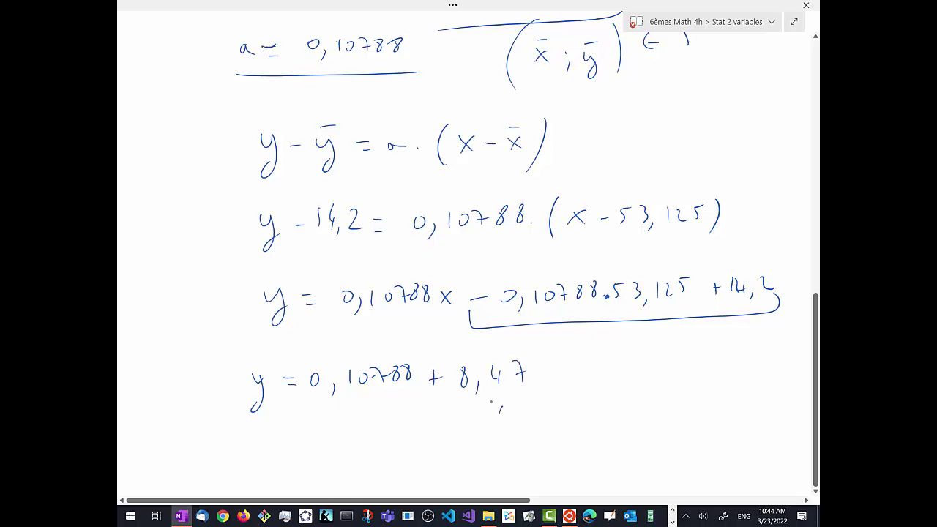
{"action": "key", "text": "ctrl+super+Right"}
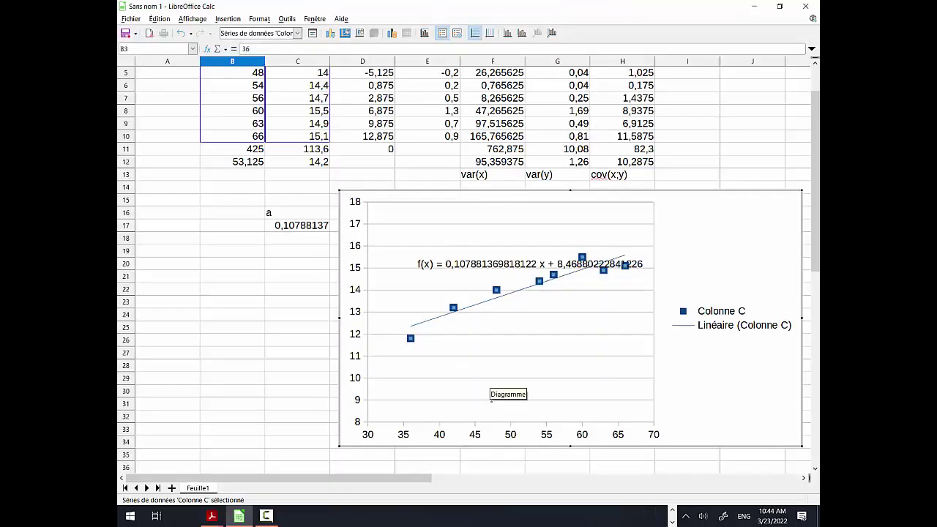
{"action": "key", "text": "ctrl+super+Left"}
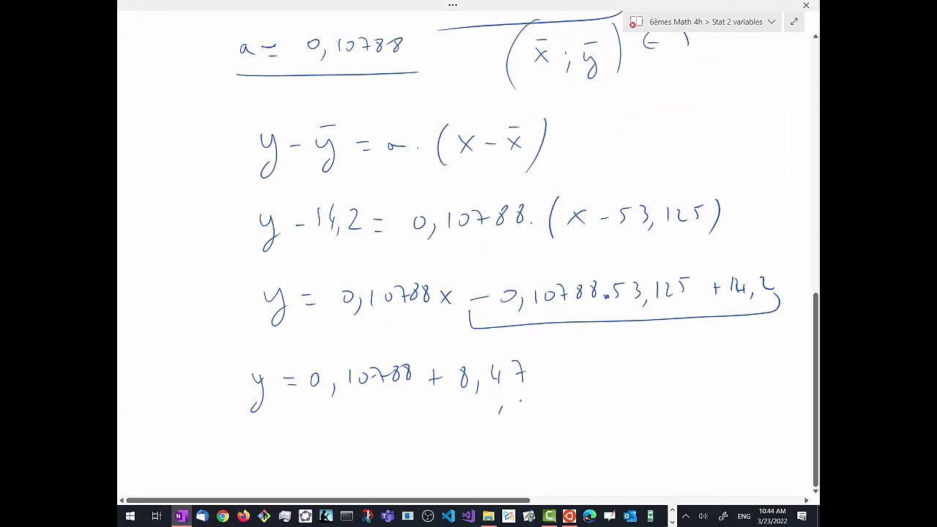
Step: Handwrite the more precise constant 8,4688 below the 8,47 and draw a box around it
{"action": "mouse_move", "coordinate": [502, 404]}
{"action": "left_mouse_down"}
{"action": "mouse_move", "coordinate": [505, 428]}
{"action": "mouse_move", "coordinate": [559, 420]}
{"action": "left_mouse_up"}
{"action": "mouse_move", "coordinate": [465, 415]}
{"action": "left_mouse_down"}
{"action": "mouse_move", "coordinate": [464, 433]}
{"action": "mouse_move", "coordinate": [473, 433]}
{"action": "left_mouse_up"}
{"action": "left_click_drag", "start_coordinate": [483, 430], "coordinate": [480, 445]}
{"action": "left_click_drag", "start_coordinate": [451, 407], "coordinate": [442, 465]}
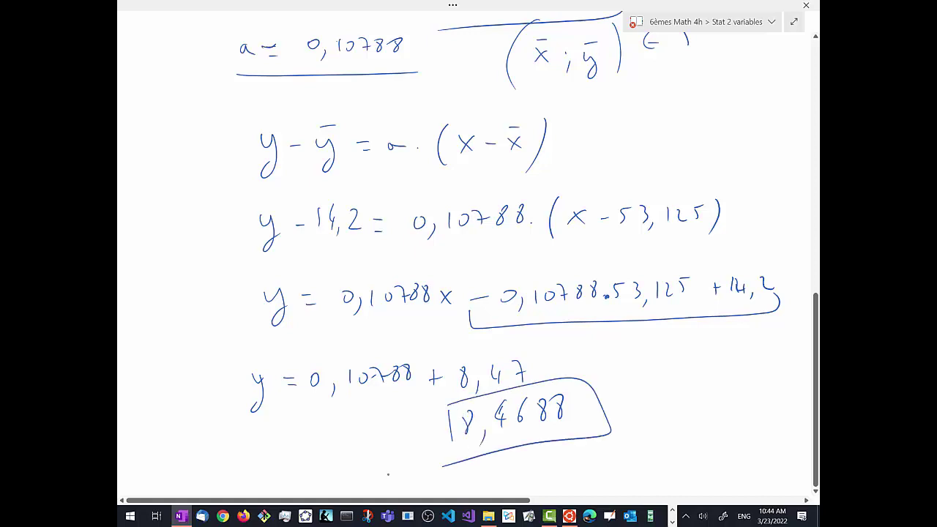
Step: Switch to the spreadsheet and format the chart's trendline equation as a number with three decimal places
{"action": "key", "text": "alt+Tab"}
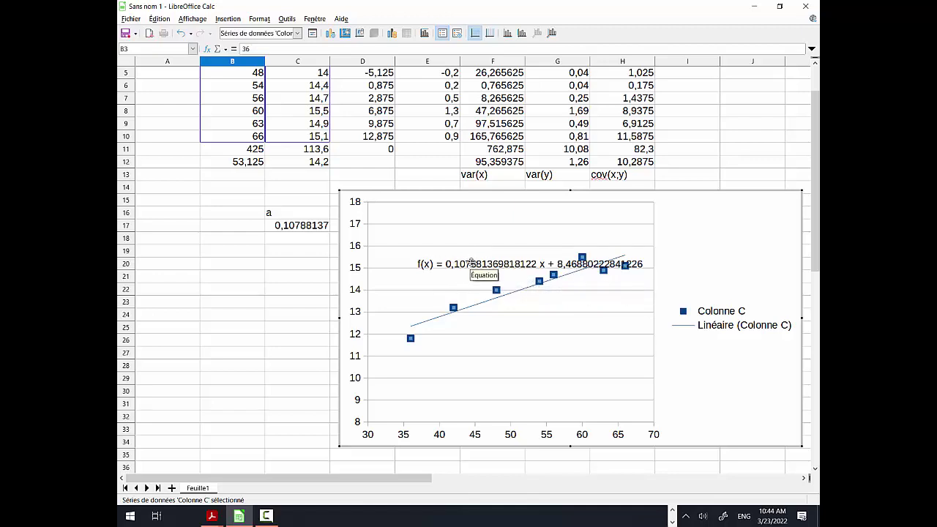
{"action": "left_click", "coordinate": [446, 323]}
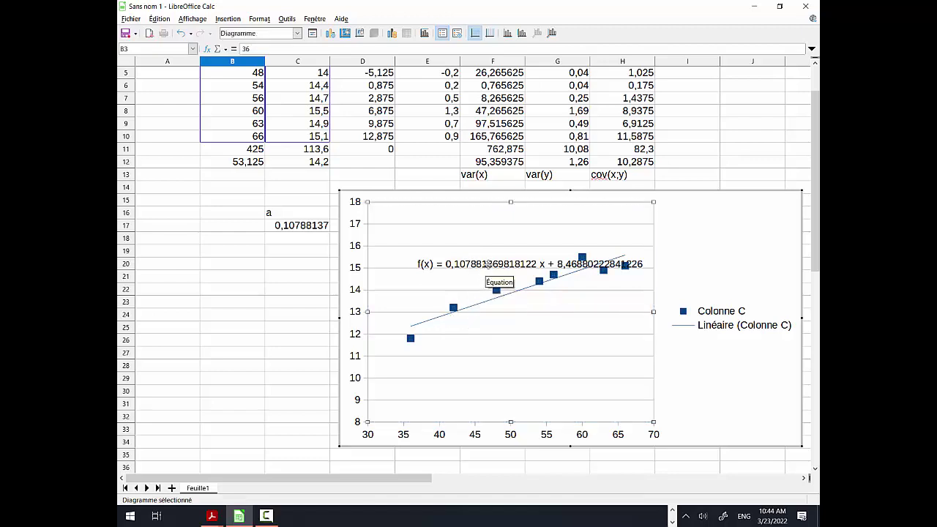
{"action": "right_click", "coordinate": [487, 263]}
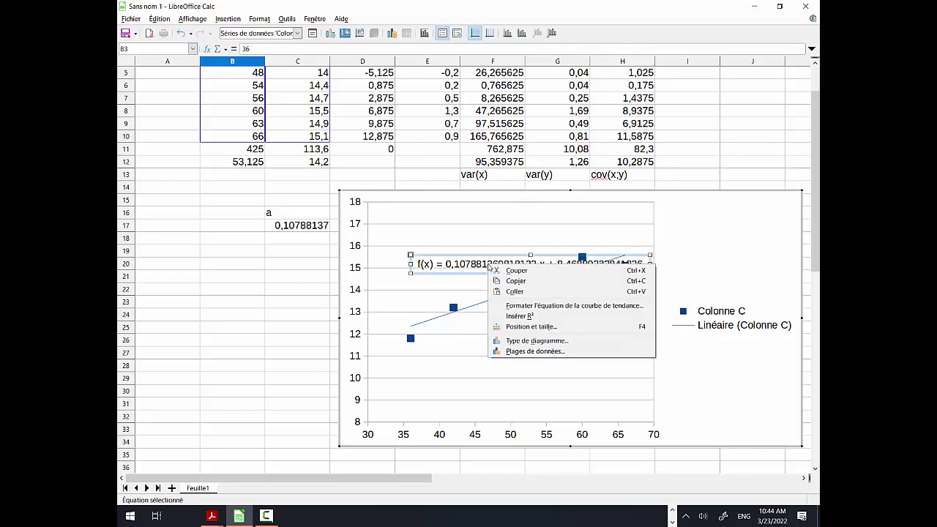
{"action": "left_click", "coordinate": [536, 307]}
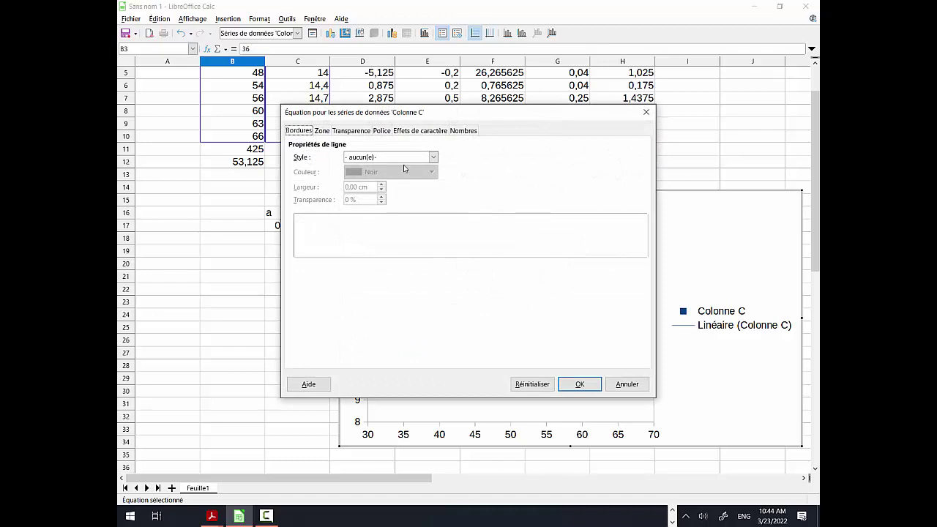
{"action": "left_click", "coordinate": [469, 130]}
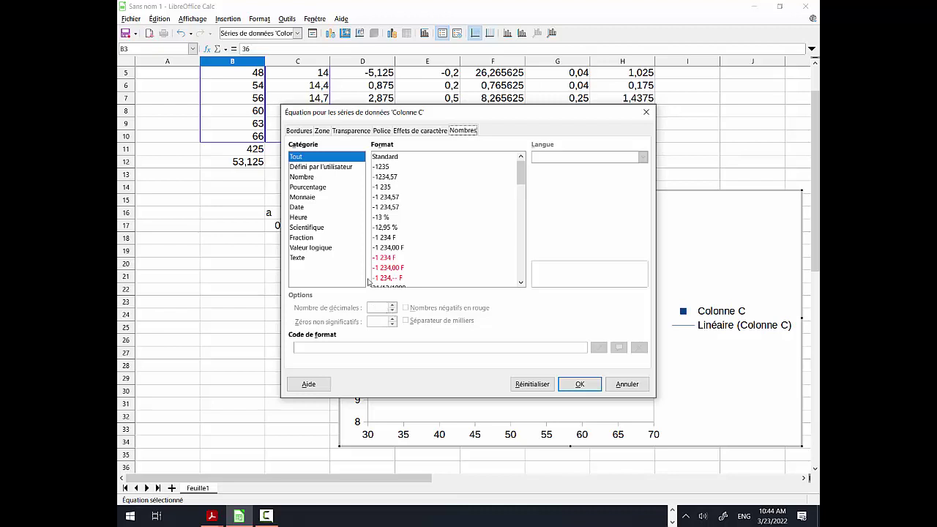
{"action": "left_click", "coordinate": [315, 177]}
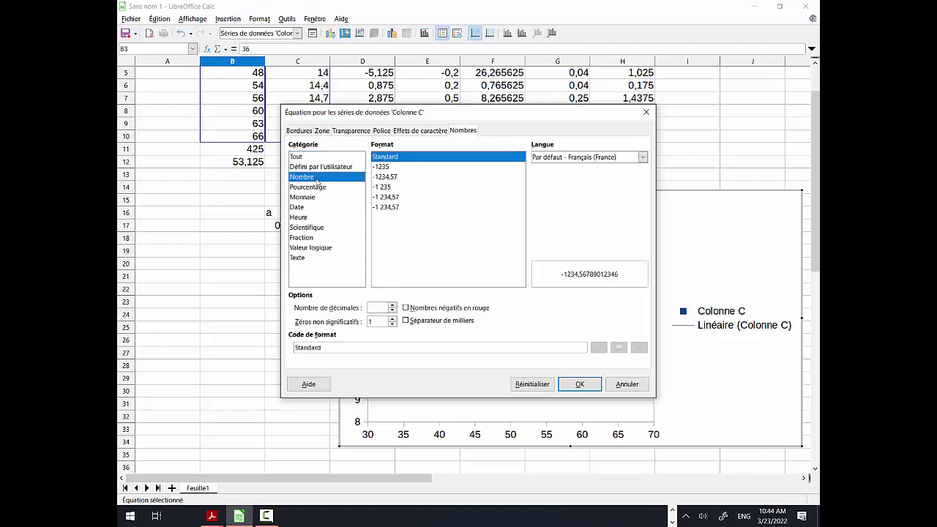
{"action": "left_click", "coordinate": [393, 306]}
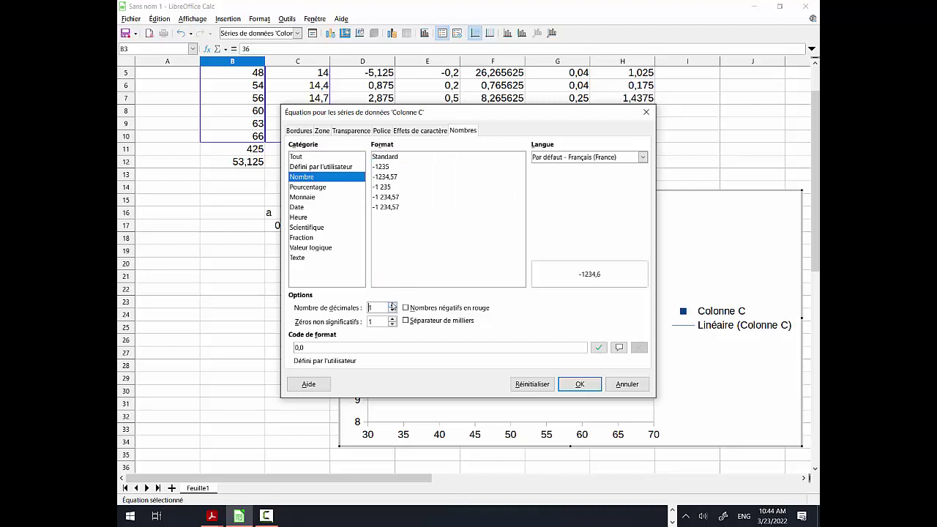
{"action": "left_click", "coordinate": [393, 304]}
{"action": "left_click", "coordinate": [393, 304]}
{"action": "left_click", "coordinate": [579, 383]}
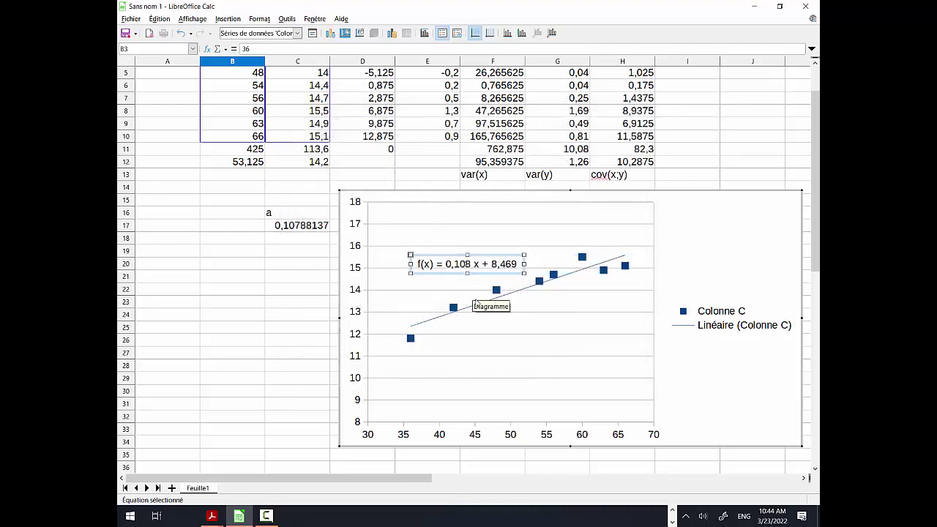
{"action": "left_click", "coordinate": [506, 341]}
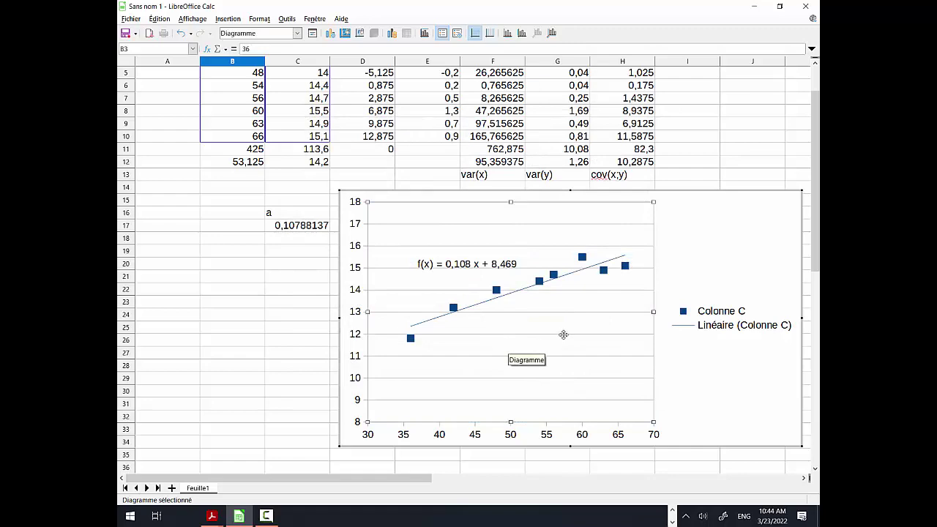
Step: Return to the handwritten notes, write y = 0,108x on a new line and add the missing x after 0,10788 above
{"action": "key", "text": "ctrl+super+Left"}
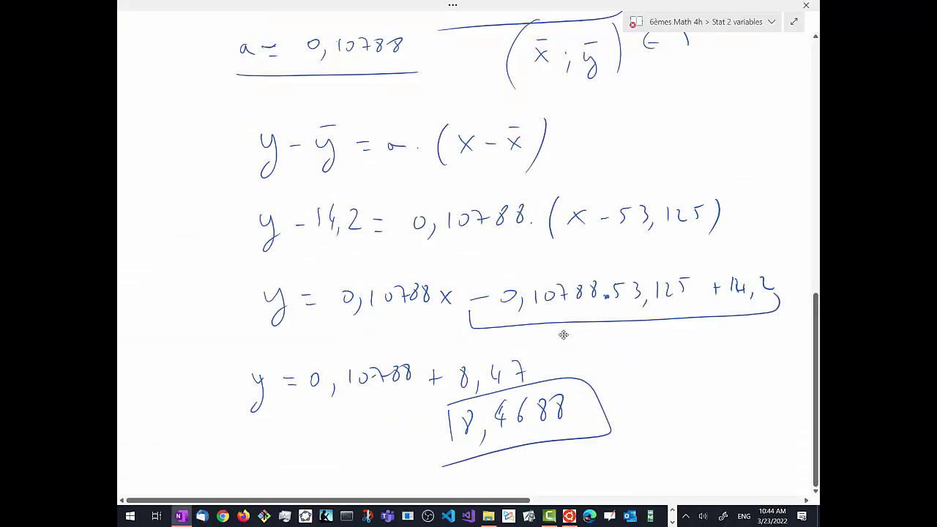
{"action": "scroll", "coordinate": [563, 334], "scroll_direction": "down", "scroll_amount": 1}
{"action": "left_click_drag", "start_coordinate": [257, 414], "coordinate": [262, 455]}
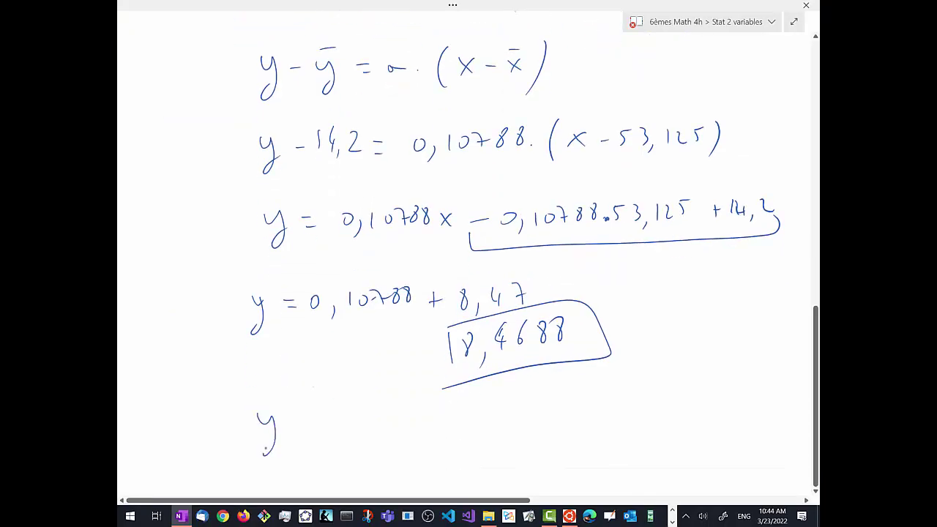
{"action": "mouse_move", "coordinate": [289, 421]}
{"action": "left_mouse_down"}
{"action": "mouse_move", "coordinate": [331, 442]}
{"action": "mouse_move", "coordinate": [354, 431]}
{"action": "left_mouse_up"}
{"action": "mouse_move", "coordinate": [373, 416]}
{"action": "left_mouse_down"}
{"action": "mouse_move", "coordinate": [369, 432]}
{"action": "mouse_move", "coordinate": [388, 434]}
{"action": "mouse_move", "coordinate": [382, 441]}
{"action": "left_mouse_up"}
{"action": "left_click_drag", "start_coordinate": [413, 297], "coordinate": [426, 308]}
{"action": "left_click_drag", "start_coordinate": [426, 297], "coordinate": [415, 310]}
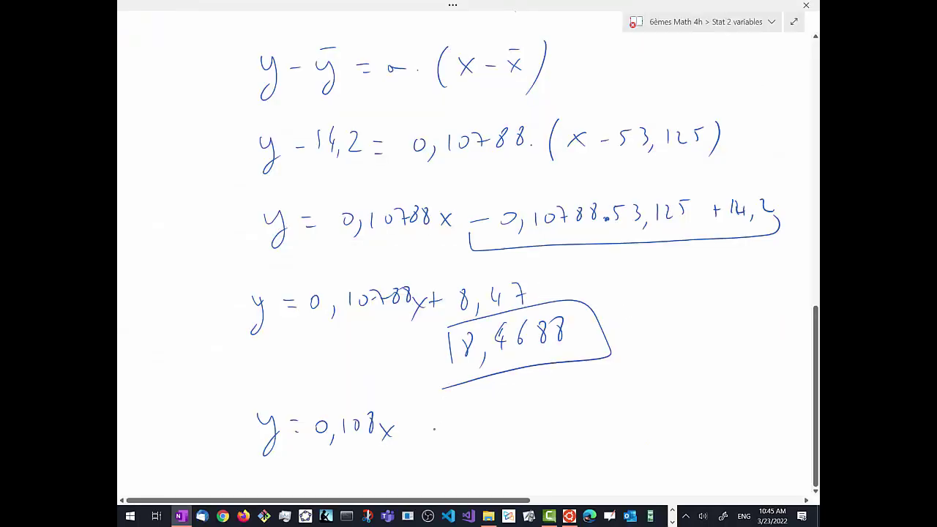
Step: Complete the last handwritten line with + 8,469 and draw a frame around the whole equation
{"action": "mouse_move", "coordinate": [426, 417]}
{"action": "left_mouse_down"}
{"action": "mouse_move", "coordinate": [419, 432]}
{"action": "mouse_move", "coordinate": [425, 415]}
{"action": "mouse_move", "coordinate": [407, 429]}
{"action": "left_mouse_up"}
{"action": "mouse_move", "coordinate": [400, 425]}
{"action": "left_mouse_down"}
{"action": "mouse_move", "coordinate": [400, 433]}
{"action": "mouse_move", "coordinate": [455, 427]}
{"action": "left_mouse_up"}
{"action": "mouse_move", "coordinate": [453, 420]}
{"action": "left_mouse_down"}
{"action": "mouse_move", "coordinate": [452, 434]}
{"action": "mouse_move", "coordinate": [478, 428]}
{"action": "left_mouse_up"}
{"action": "left_click_drag", "start_coordinate": [483, 420], "coordinate": [486, 439]}
{"action": "mouse_move", "coordinate": [227, 391]}
{"action": "left_mouse_down"}
{"action": "mouse_move", "coordinate": [224, 453]}
{"action": "mouse_move", "coordinate": [549, 450]}
{"action": "mouse_move", "coordinate": [227, 477]}
{"action": "left_mouse_up"}
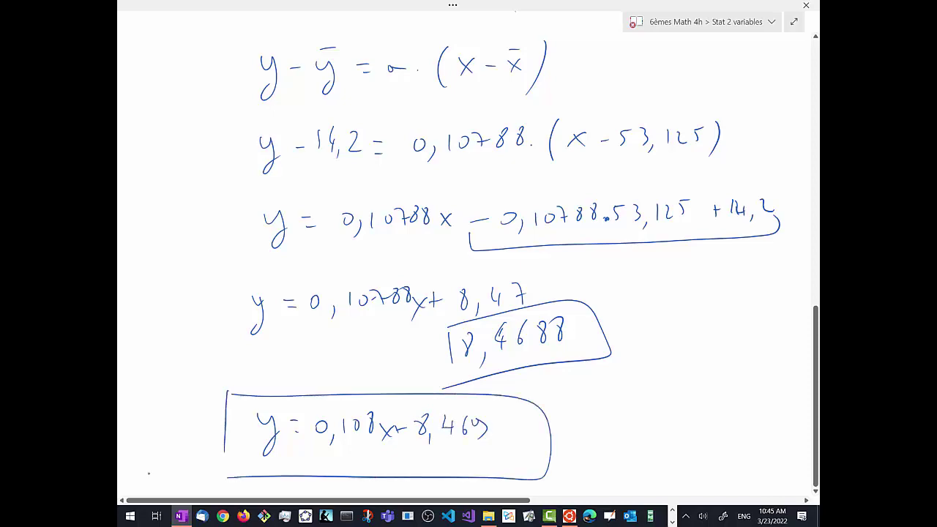
Step: Switch to the spreadsheet and move the chart up and to the right, over the calculation columns
{"action": "key", "text": "ctrl+super+Right"}
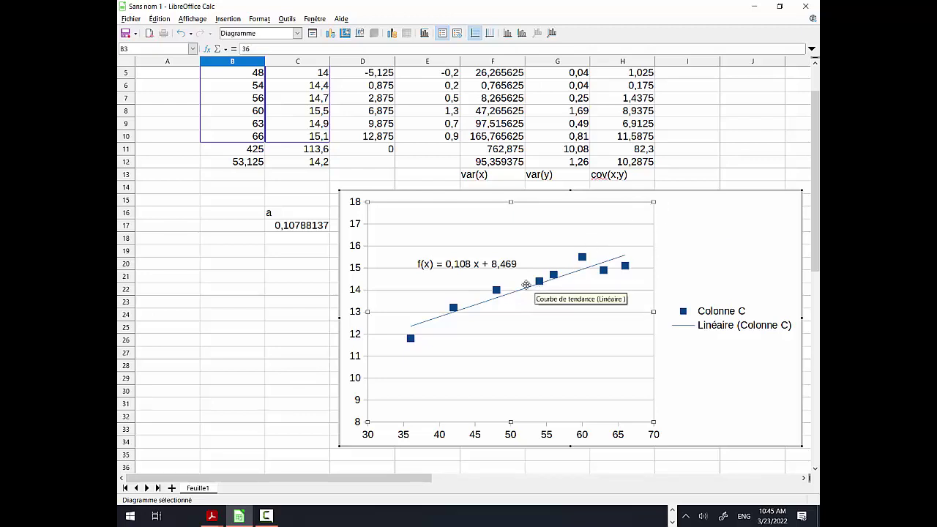
{"action": "mouse_move", "coordinate": [496, 291]}
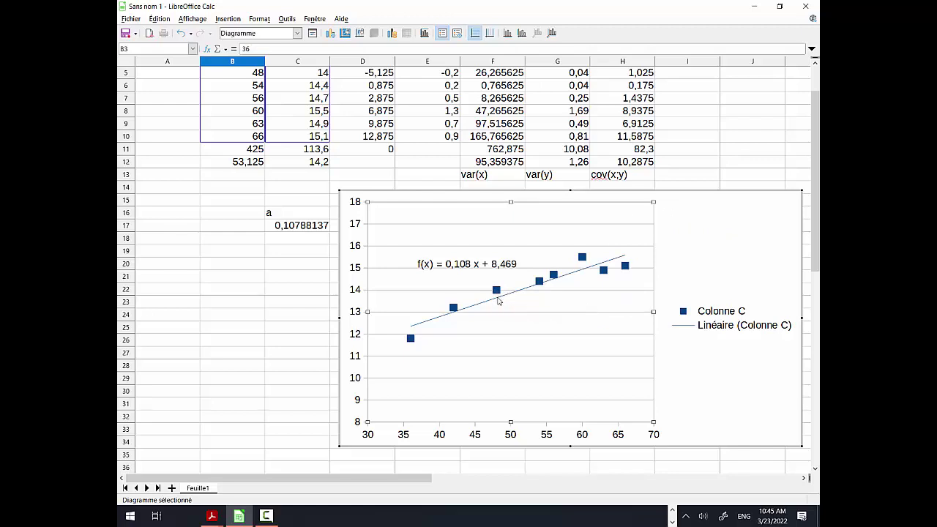
{"action": "left_click", "coordinate": [249, 300]}
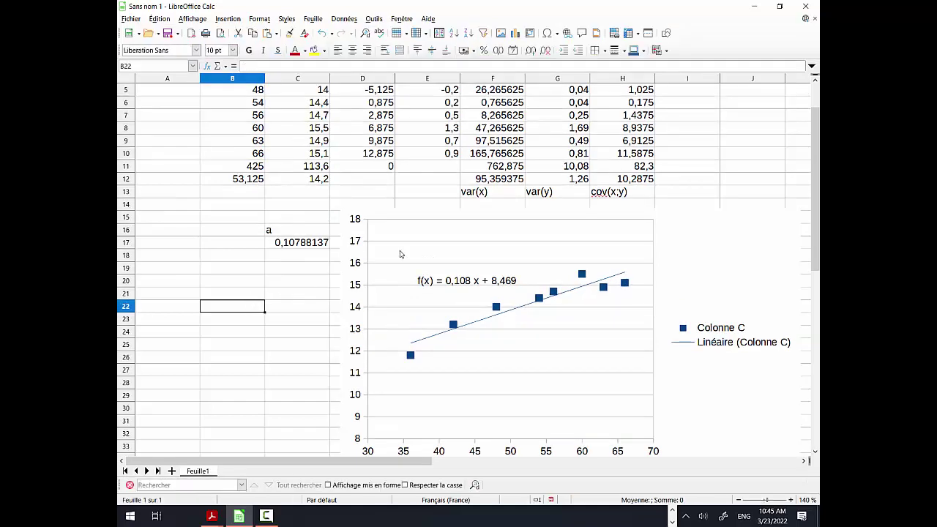
{"action": "left_click_drag", "start_coordinate": [657, 219], "coordinate": [729, 123]}
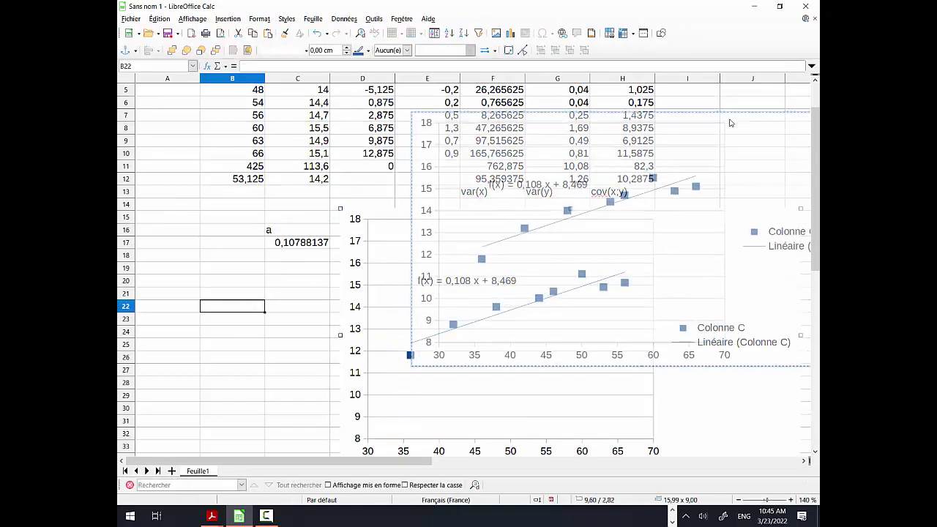
Step: Label cell B22 as r and move the chart below the table so the variance and covariance cells are uncovered
{"action": "left_click", "coordinate": [242, 313]}
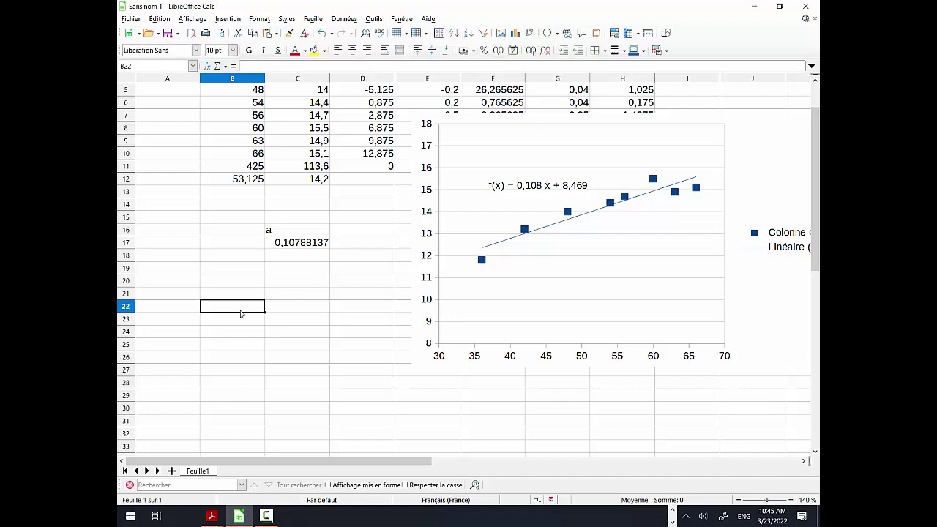
{"action": "key", "text": "alt+Tab"}
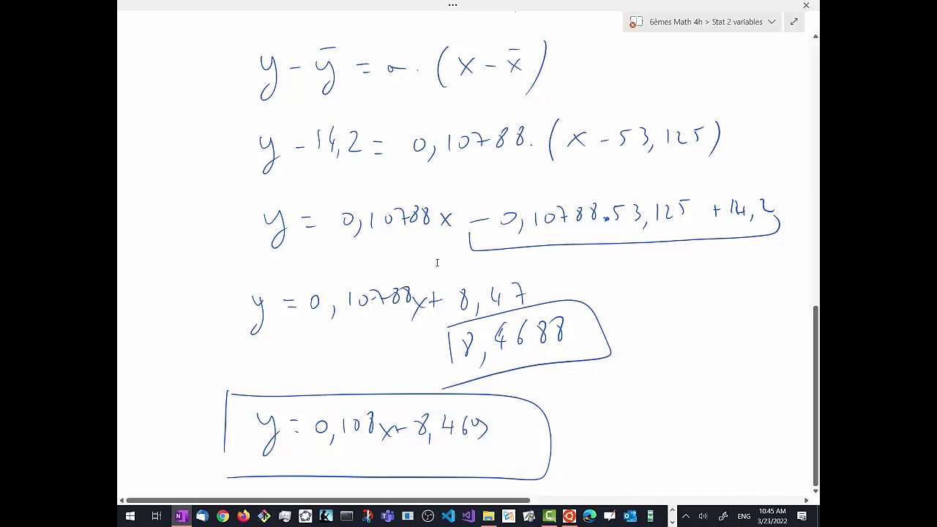
{"action": "key", "text": "alt+Tab"}
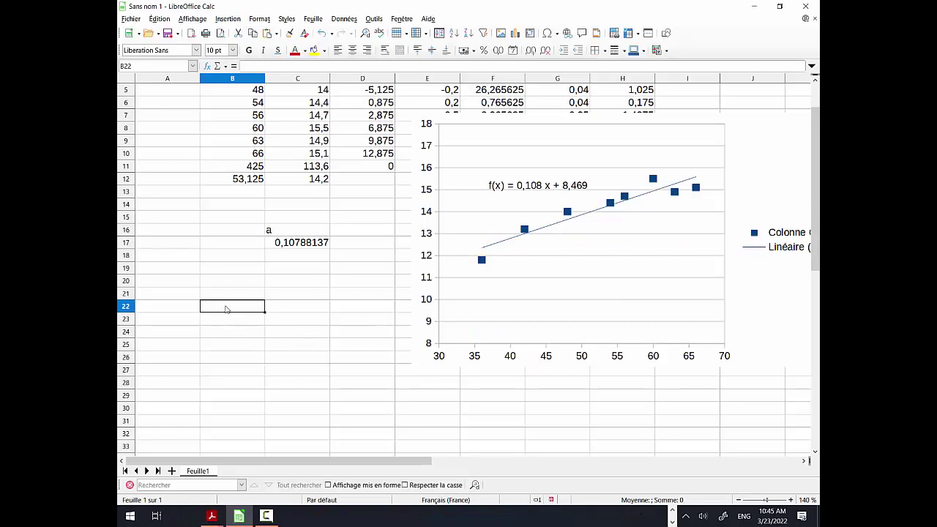
{"action": "type", "text": "r"}
{"action": "key", "text": "Return"}
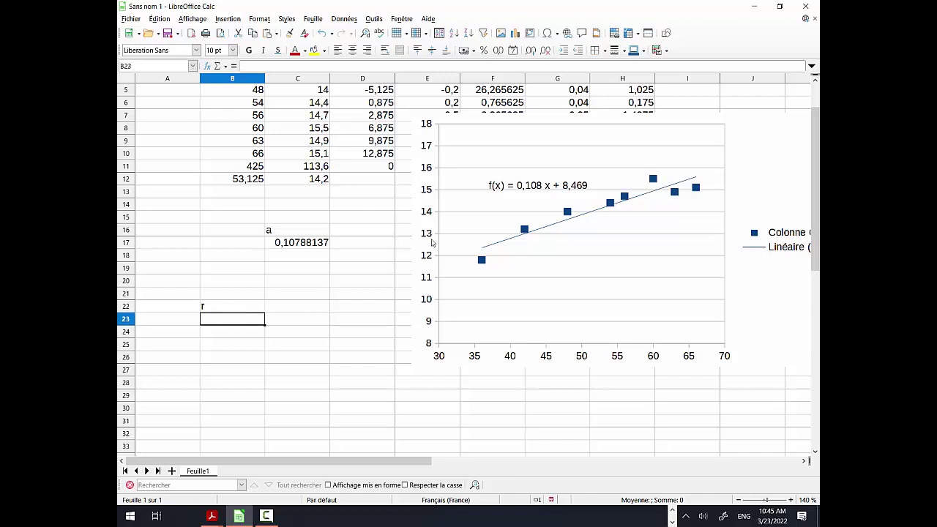
{"action": "left_click", "coordinate": [723, 118]}
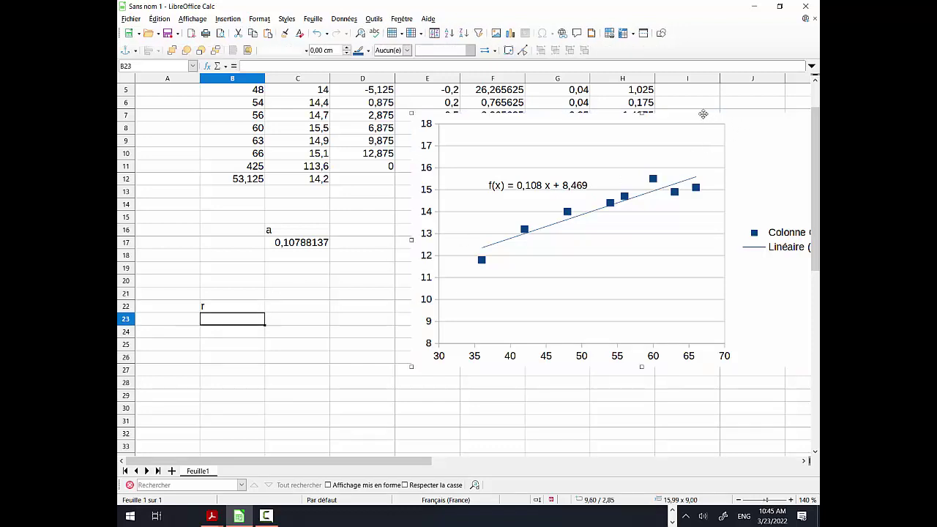
{"action": "left_click_drag", "start_coordinate": [689, 213], "coordinate": [691, 278]}
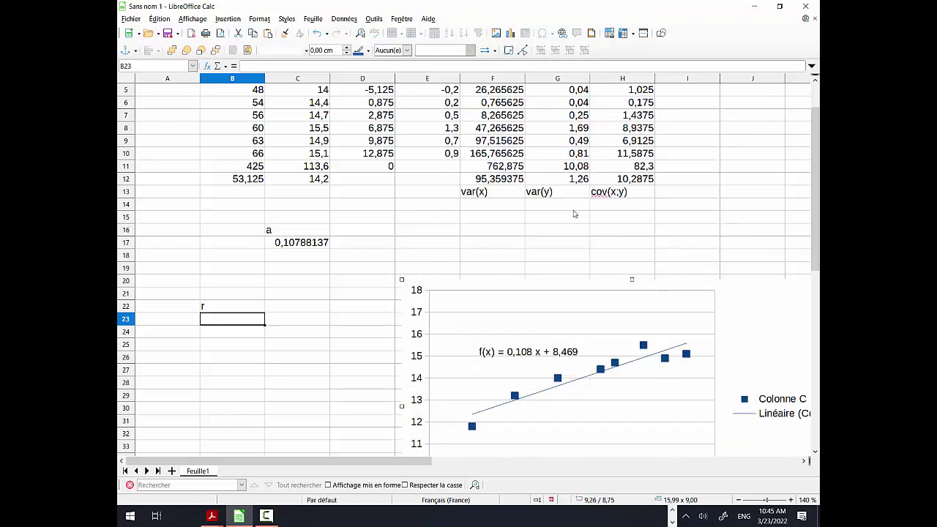
{"action": "left_click", "coordinate": [222, 320]}
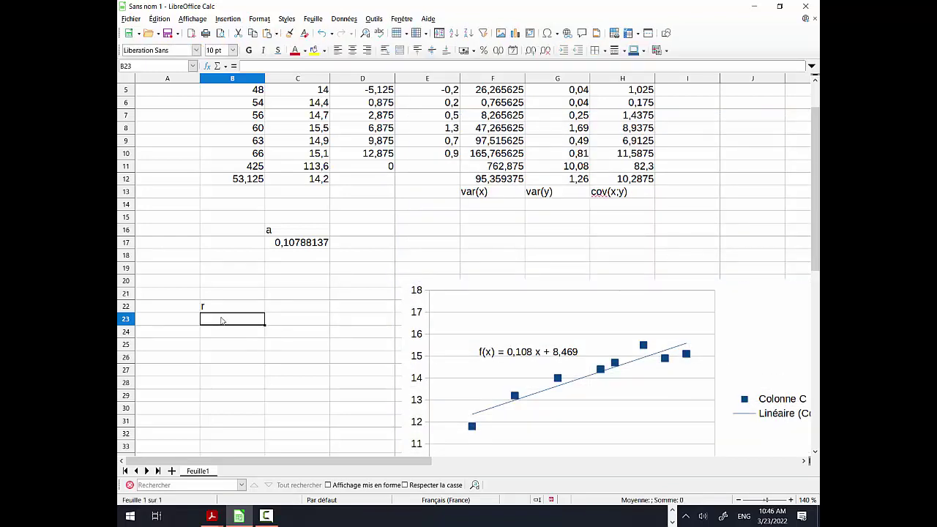
{"action": "type", "text": "="}
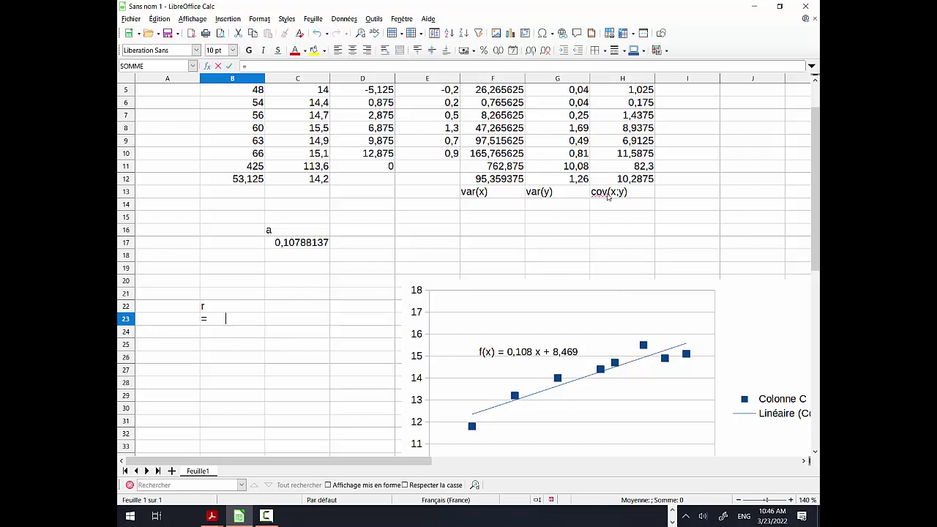
{"action": "left_click", "coordinate": [608, 191]}
{"action": "type", "text": "/"}
{"action": "left_click", "coordinate": [217, 311]}
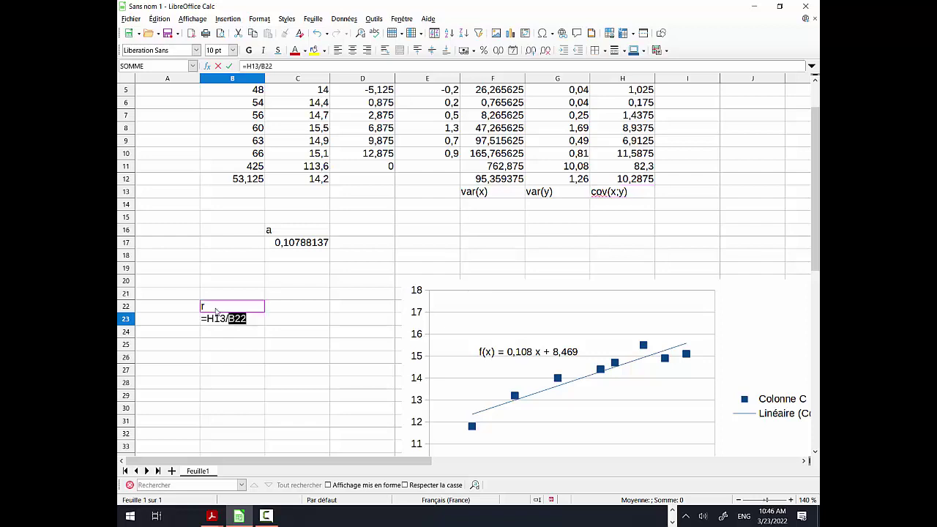
{"action": "type", "text": "r"}
{"action": "type", "text": "ac"}
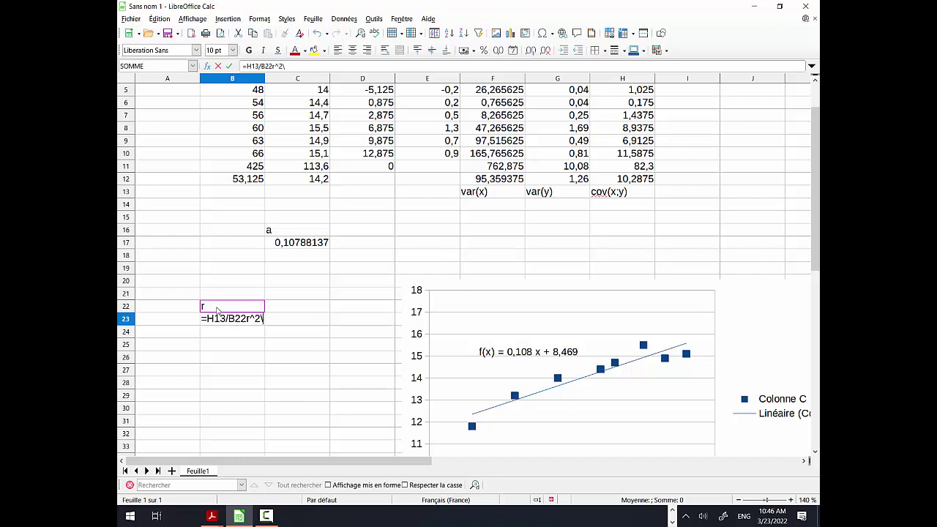
{"action": "key", "text": "BackSpace"}
{"action": "key", "text": "BackSpace"}
{"action": "key", "text": "BackSpace"}
{"action": "key", "text": "BackSpace"}
{"action": "key", "text": "BackSpace"}
{"action": "key", "text": "BackSpace"}
{"action": "key", "text": "BackSpace"}
{"action": "key", "text": "BackSpace"}
{"action": "key", "text": "BackSpace"}
{"action": "key", "text": "BackSpace"}
{"action": "key", "text": "BackSpace"}
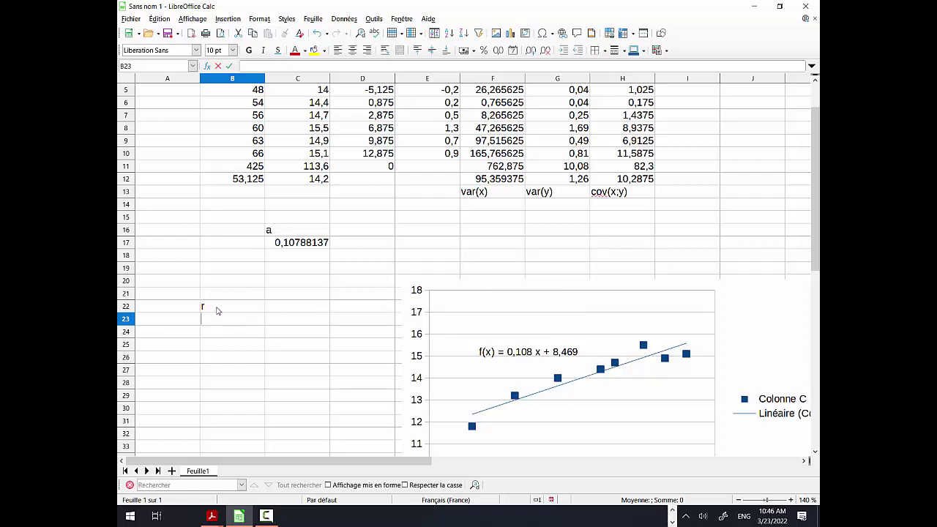
Step: Change the label in cell B22 to r^2
{"action": "left_click", "coordinate": [217, 310]}
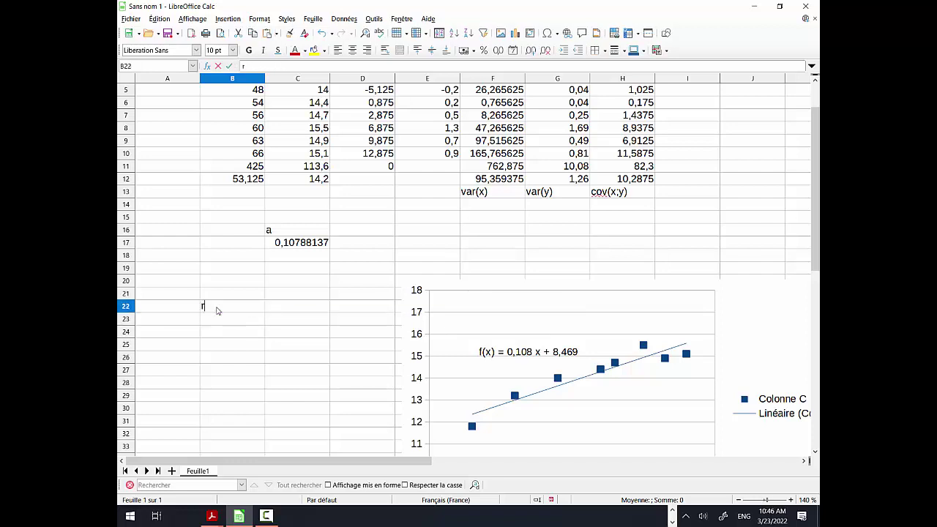
{"action": "type", "text": "^2"}
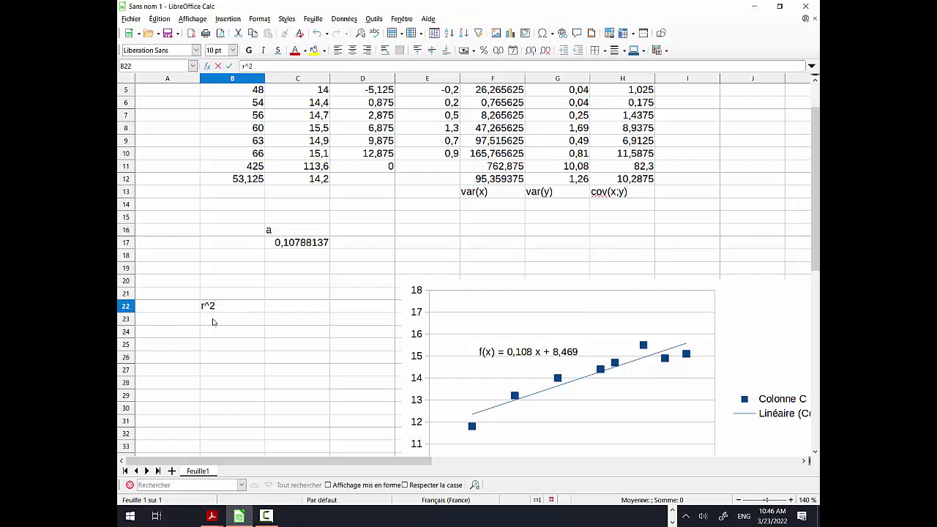
{"action": "key", "text": "Return"}
Step: Compute R² in cell B23 with the formula =H12^2/(F12*G12), using the covariance and the two variances
{"action": "type", "text": "="}
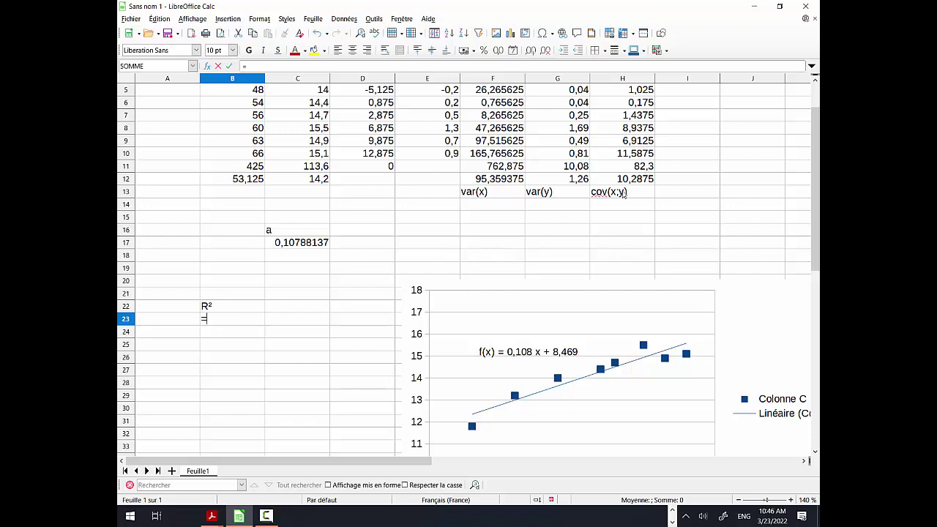
{"action": "left_click", "coordinate": [641, 179]}
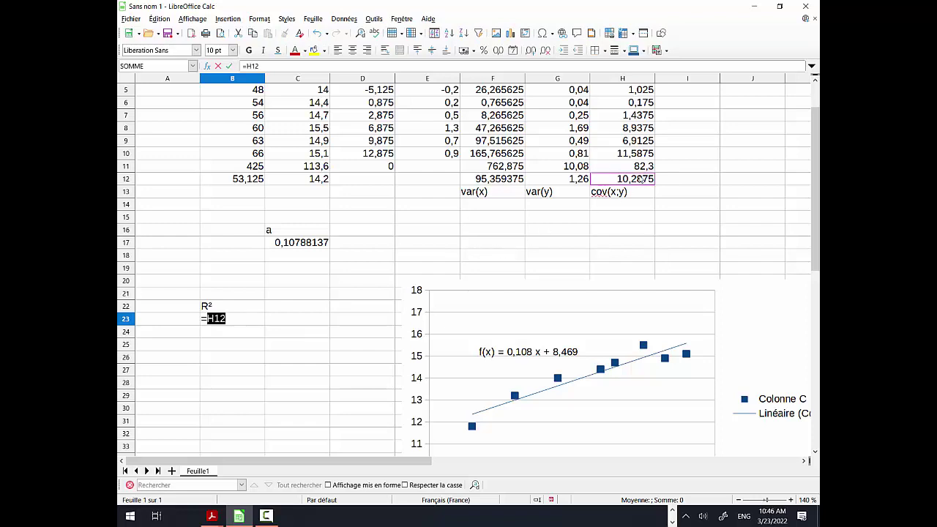
{"action": "type", "text": "^2/("}
{"action": "left_click", "coordinate": [490, 194]}
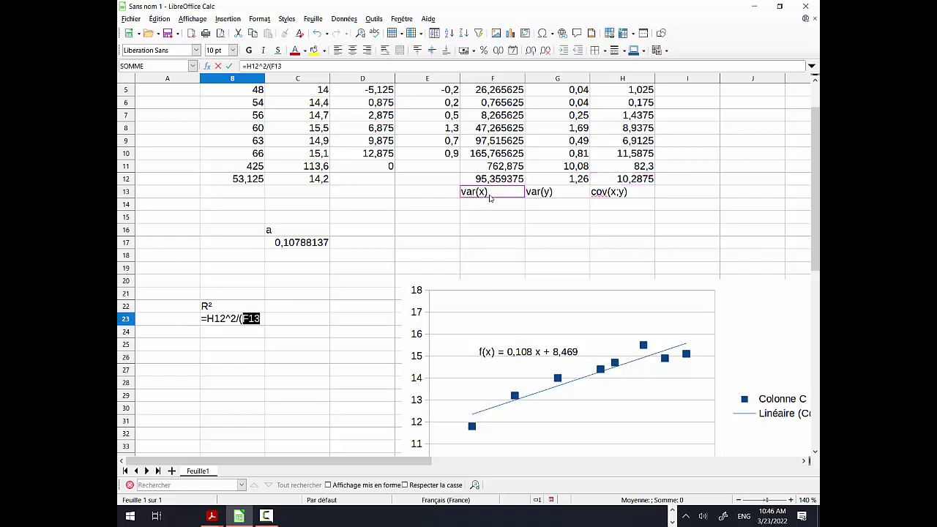
{"action": "key", "text": "BackSpace"}
{"action": "left_click", "coordinate": [502, 180]}
{"action": "type", "text": "*"}
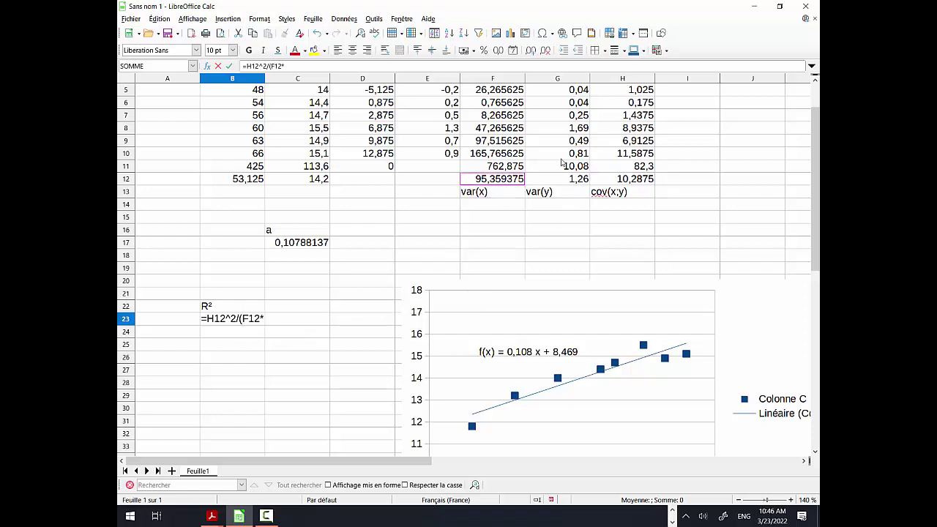
{"action": "left_click", "coordinate": [561, 184]}
{"action": "type", "text": ")"}
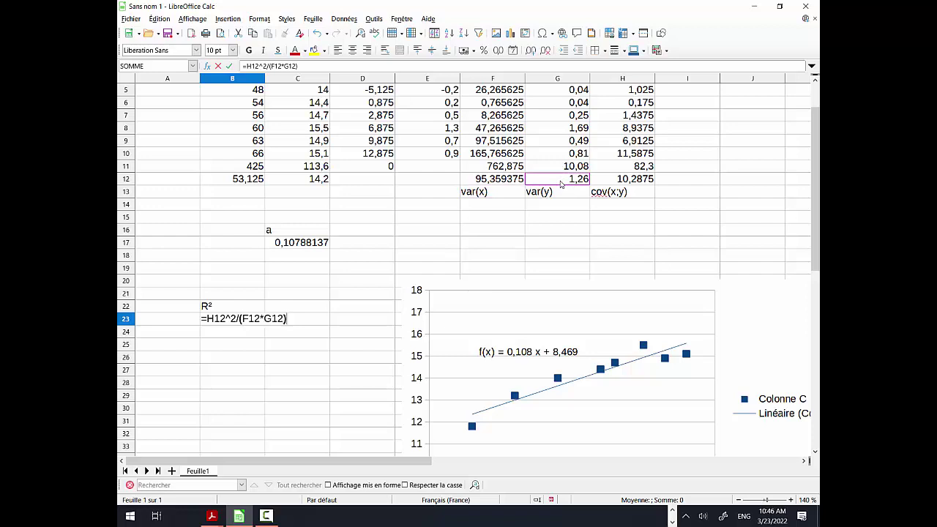
{"action": "key", "text": "Return"}
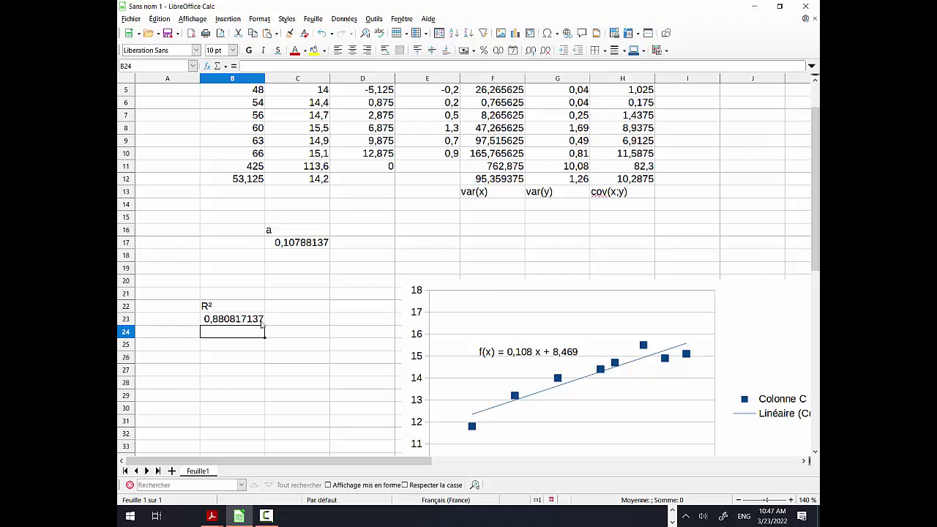
{"action": "left_click", "coordinate": [257, 350]}
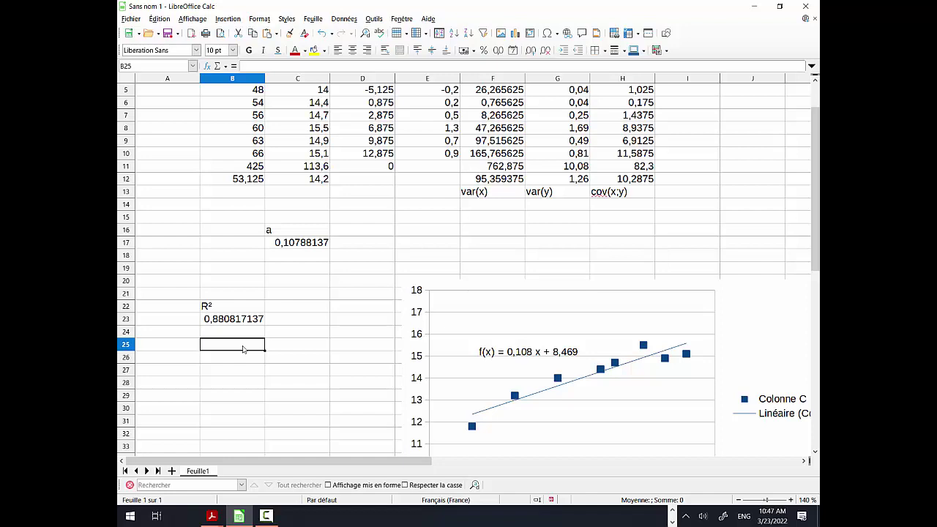
{"action": "left_click", "coordinate": [731, 179]}
{"action": "key", "text": "Up"}
{"action": "key", "text": "Up"}
{"action": "key", "text": "Up"}
{"action": "key", "text": "Up"}
{"action": "key", "text": "Up"}
{"action": "key", "text": "Up"}
{"action": "key", "text": "Up"}
{"action": "key", "text": "Up"}
{"action": "key", "text": "Up"}
{"action": "key", "text": "Up"}
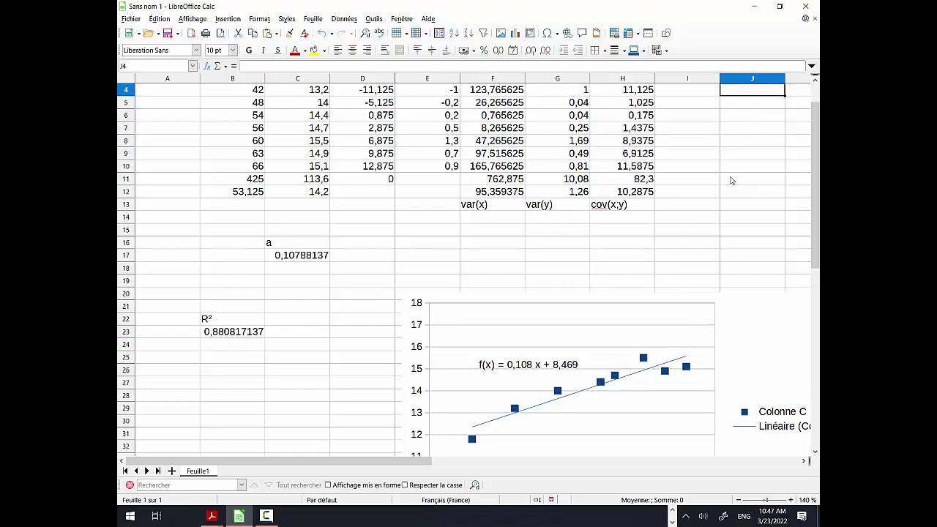
{"action": "key", "text": "Down"}
{"action": "key", "text": "Down"}
{"action": "key", "text": "Down"}
{"action": "key", "text": "Down"}
{"action": "key", "text": "Down"}
{"action": "key", "text": "Down"}
{"action": "key", "text": "Down"}
{"action": "key", "text": "Down"}
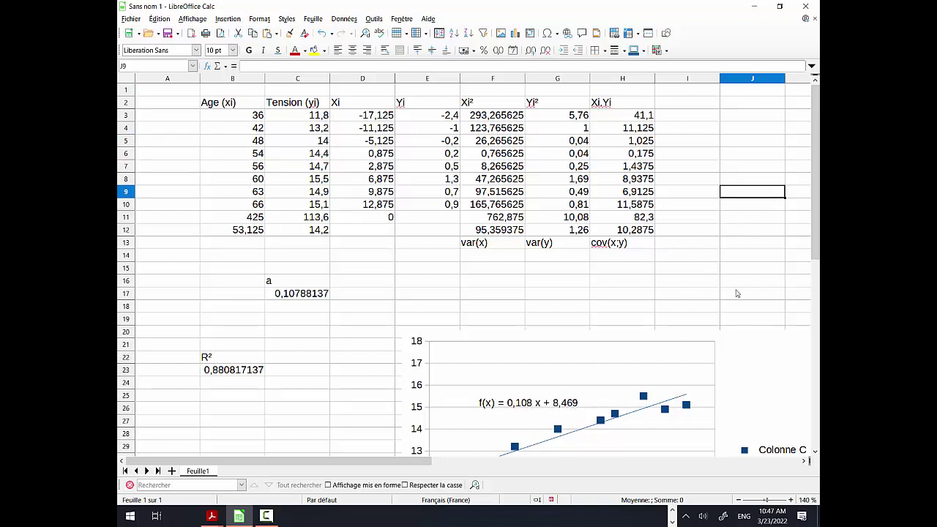
Step: Add the header "y estime" in cell I2, next to the Xi.Yi column
{"action": "left_click", "coordinate": [704, 117]}
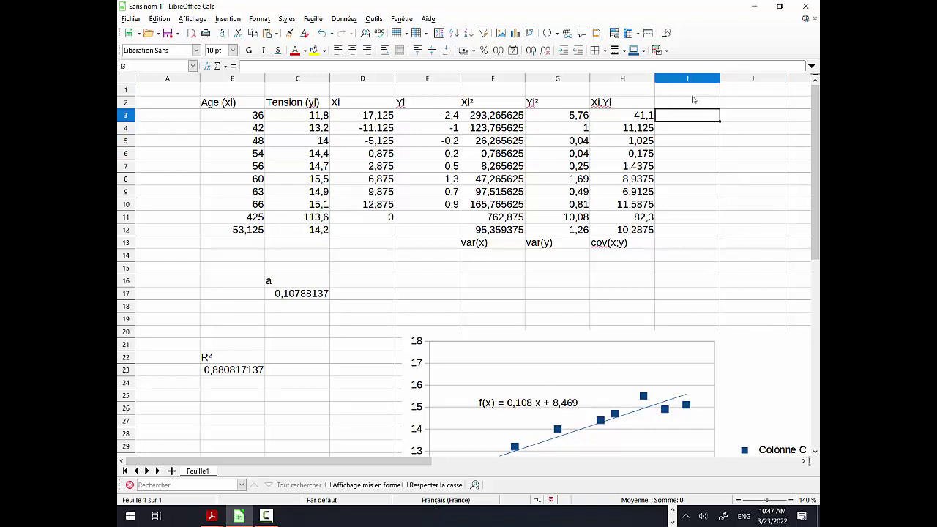
{"action": "left_click", "coordinate": [692, 106]}
{"action": "type", "text": "y"}
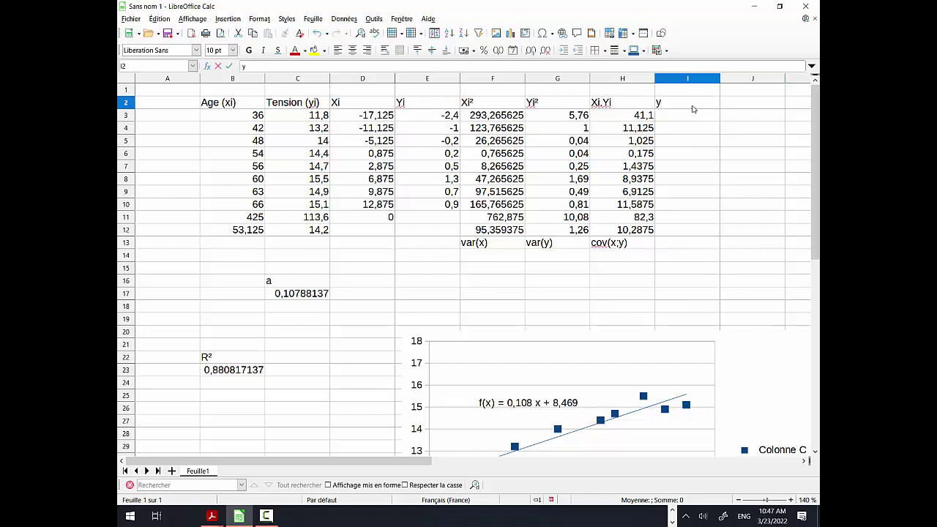
{"action": "type", "text": " estime"}
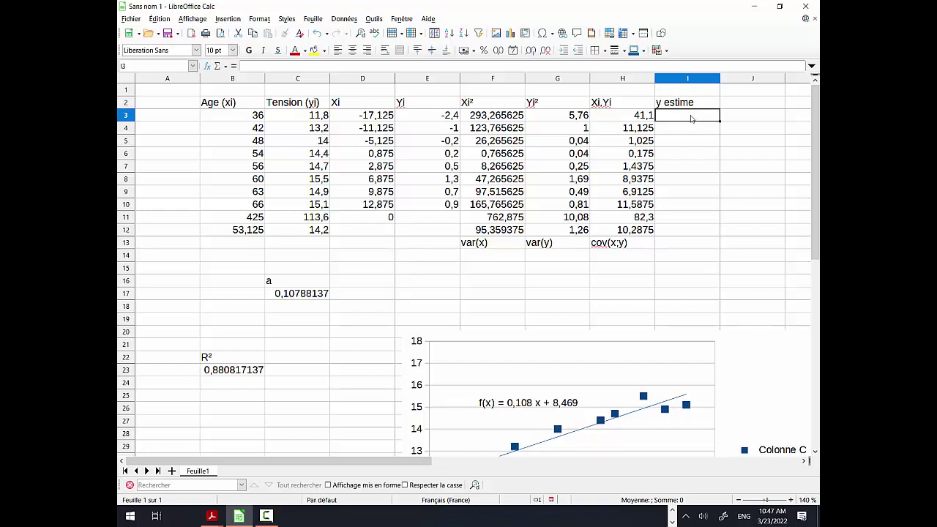
Step: Enter the regression estimate for the first age in cell I3 with the formula =C17*B3+8,4688
{"action": "left_click", "coordinate": [691, 118]}
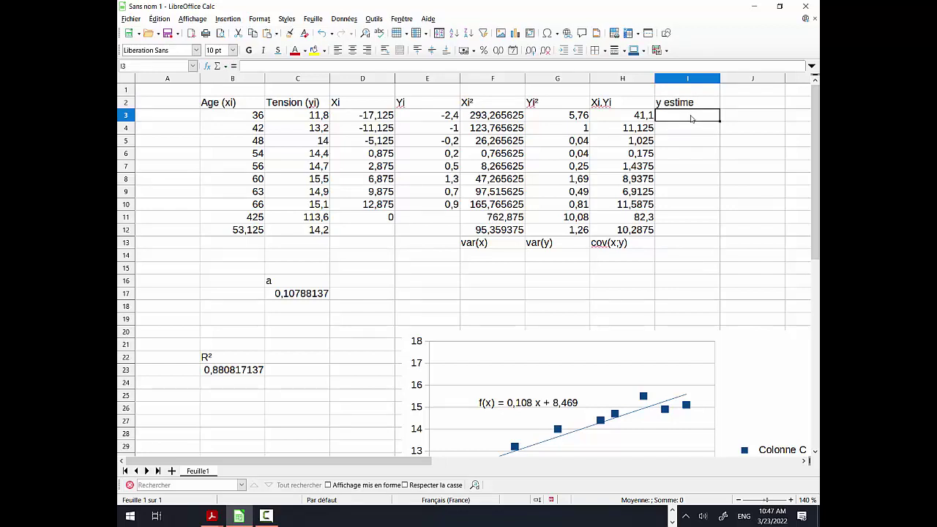
{"action": "type", "text": "="}
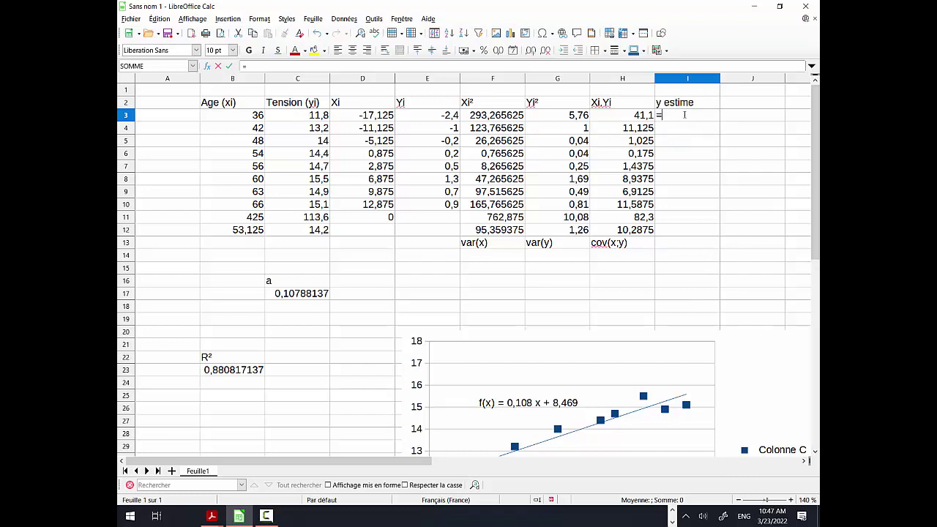
{"action": "type", "text": "0,10"}
{"action": "key", "text": "BackSpace"}
{"action": "key", "text": "BackSpace"}
{"action": "key", "text": "BackSpace"}
{"action": "key", "text": "BackSpace"}
{"action": "left_click", "coordinate": [296, 294]}
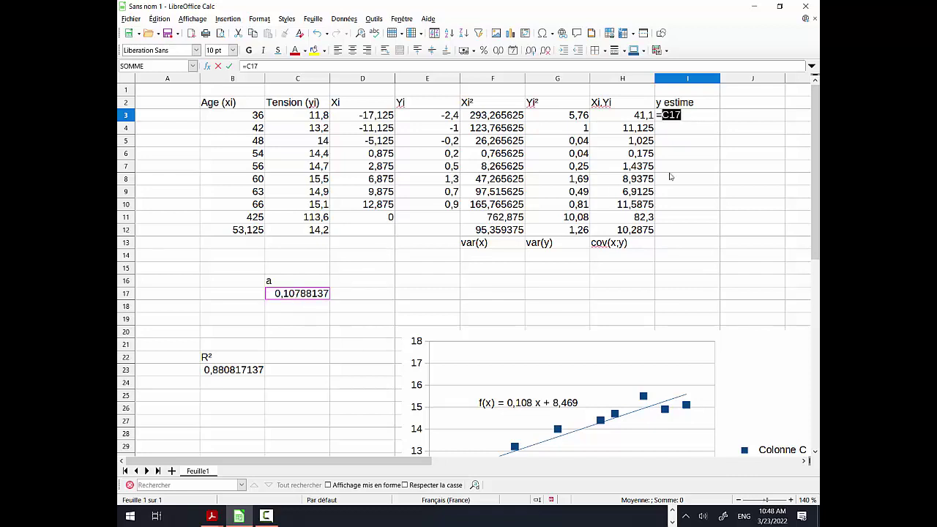
{"action": "type", "text": "*"}
{"action": "left_click", "coordinate": [249, 119]}
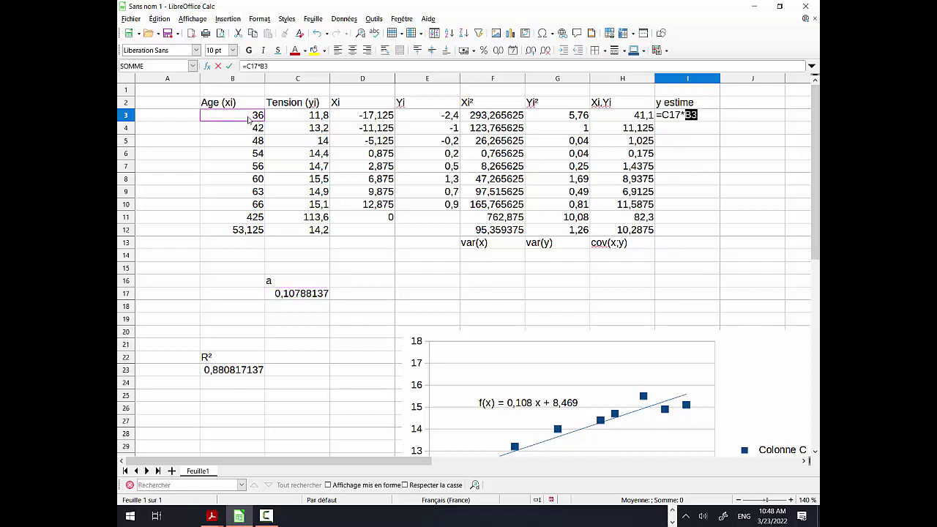
{"action": "type", "text": "+8,4688"}
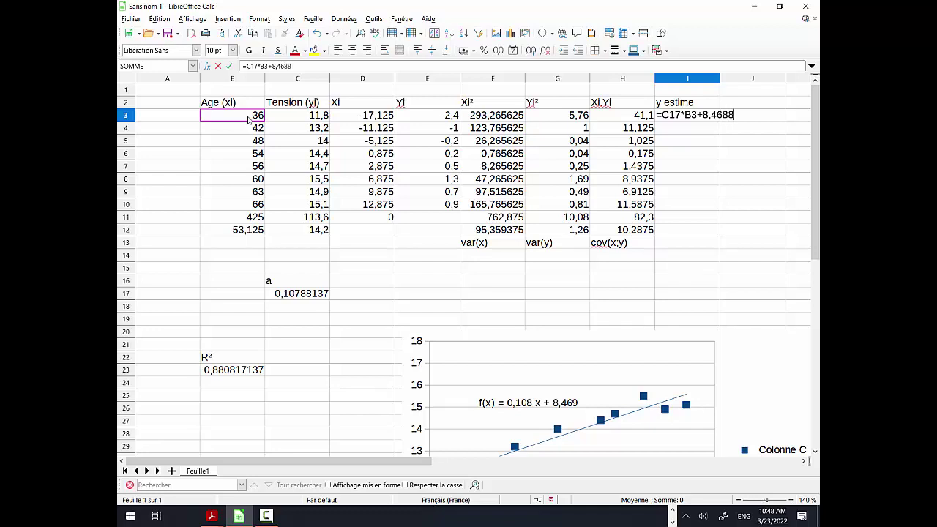
{"action": "key", "text": "Return"}
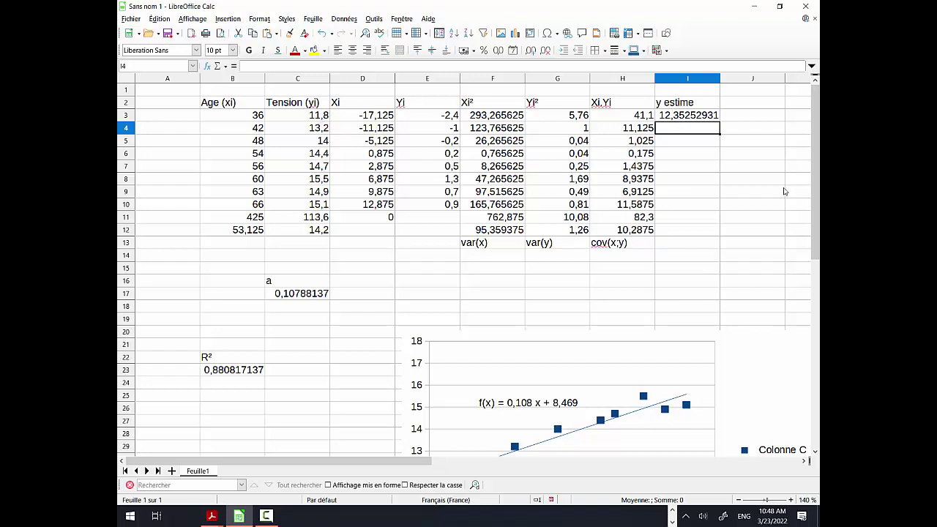
{"action": "left_click_drag", "start_coordinate": [297, 408], "coordinate": [297, 319]}
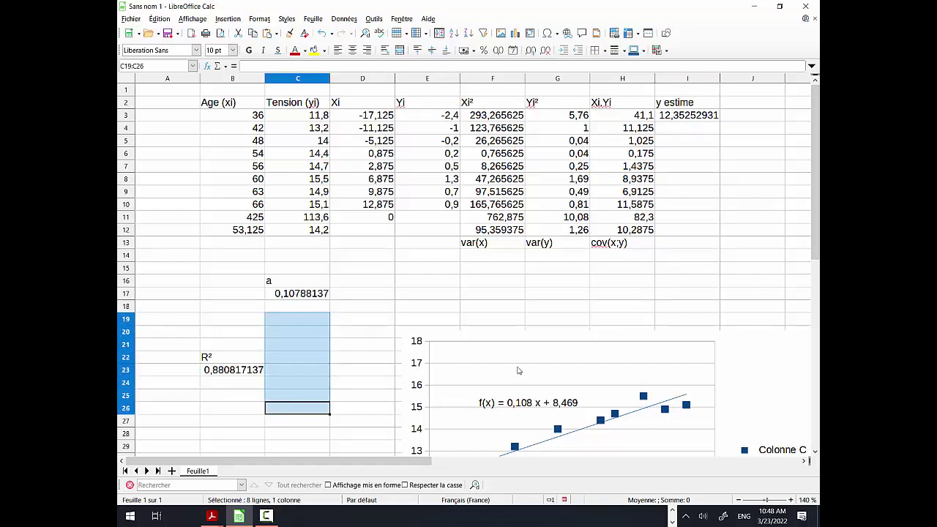
{"action": "left_click_drag", "start_coordinate": [815, 205], "coordinate": [815, 217]}
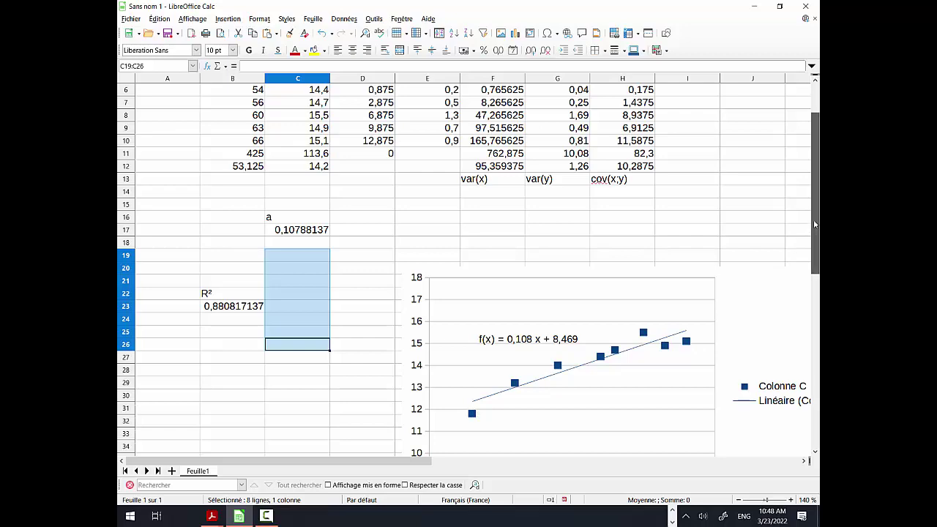
{"action": "left_click_drag", "start_coordinate": [815, 231], "coordinate": [815, 202]}
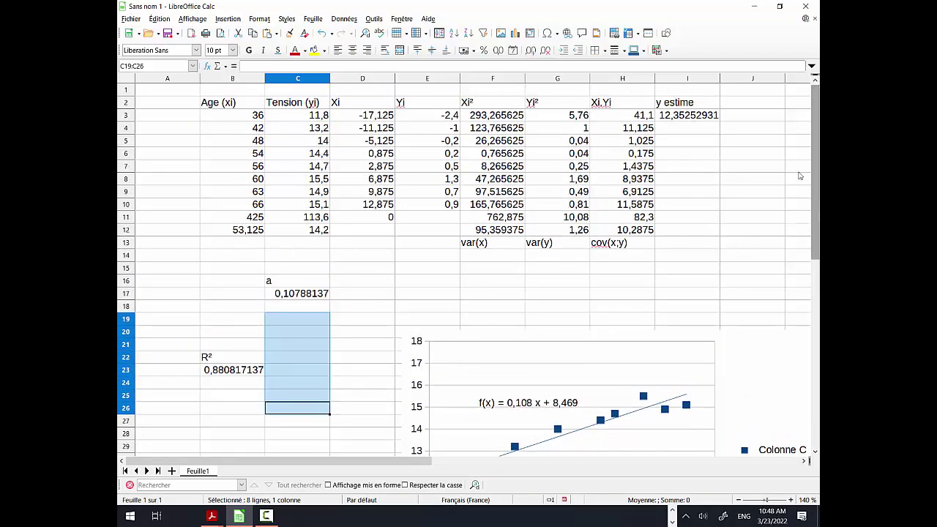
{"action": "left_click", "coordinate": [681, 132]}
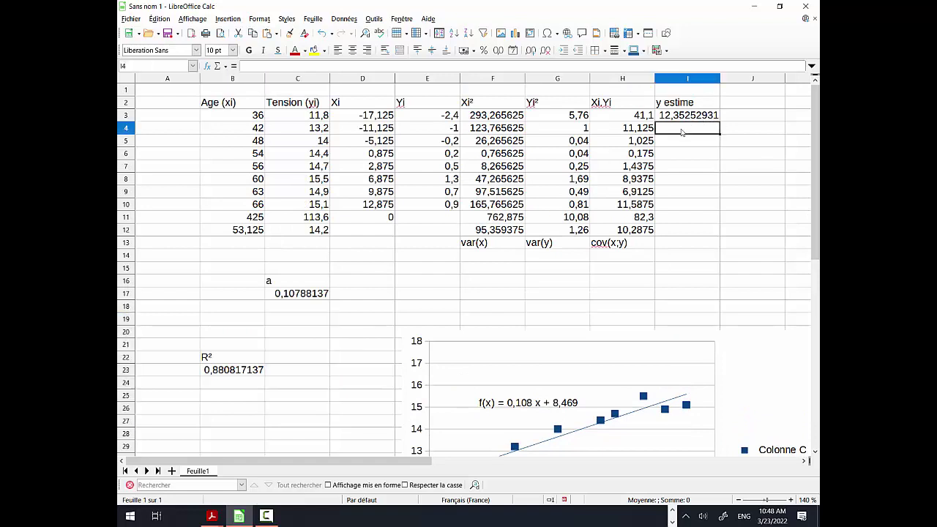
Step: Try making the age reference absolute in I3 as =C17*$B$3+8,4688, and fill the formula down to I12
{"action": "left_click", "coordinate": [695, 119]}
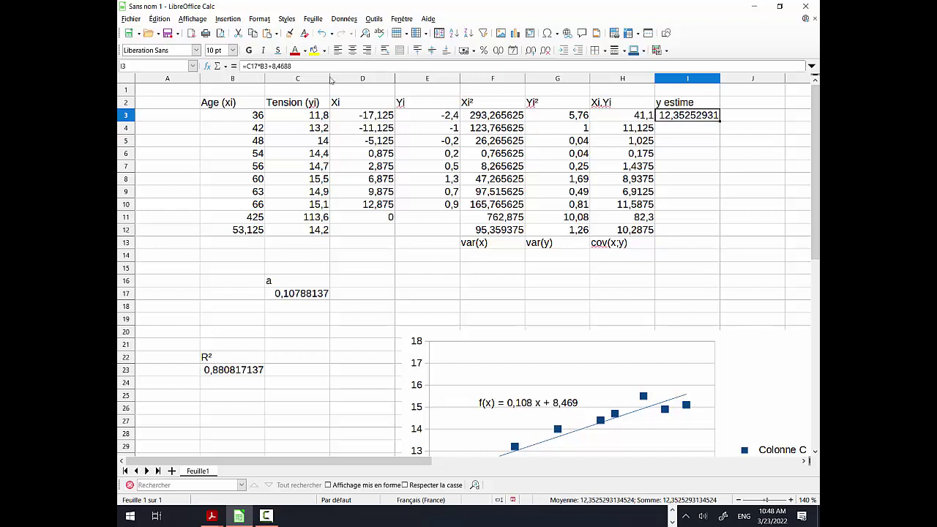
{"action": "left_click", "coordinate": [262, 66]}
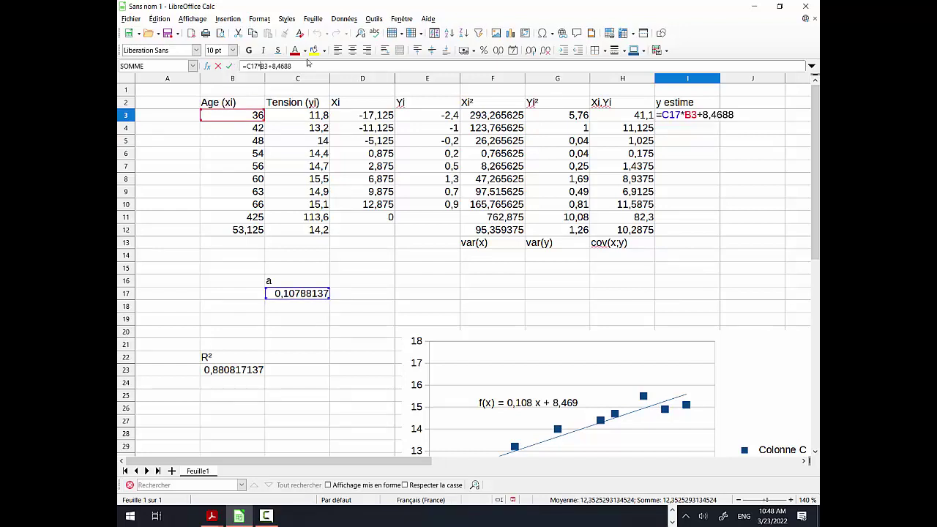
{"action": "type", "text": "$B"}
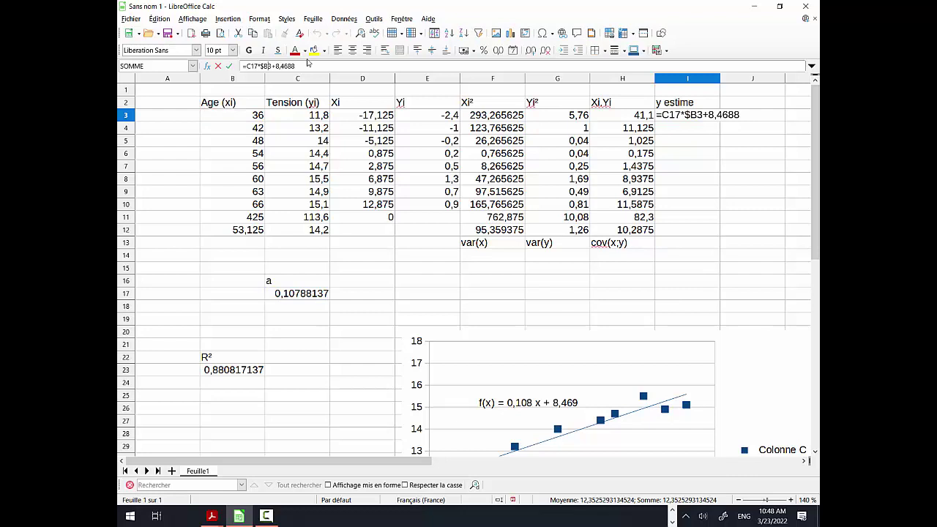
{"action": "type", "text": "$"}
{"action": "key", "text": "Return"}
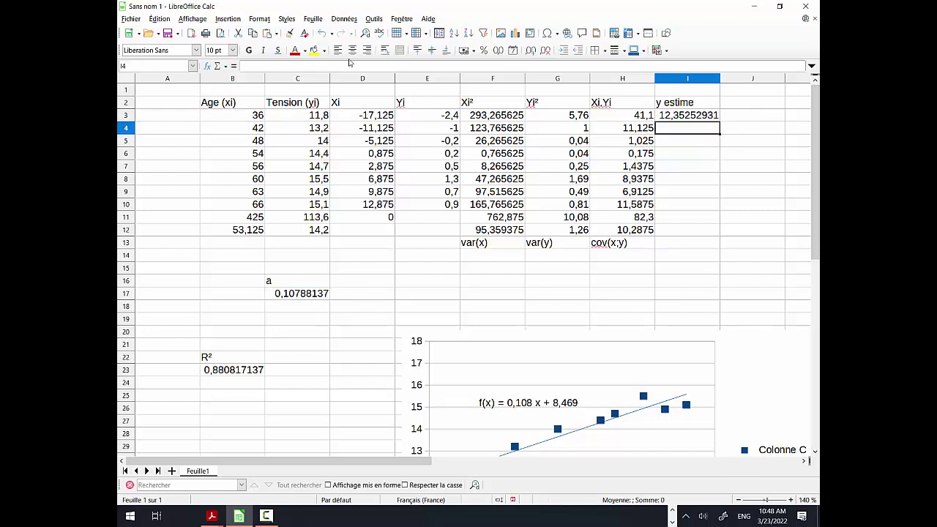
{"action": "left_click", "coordinate": [680, 117]}
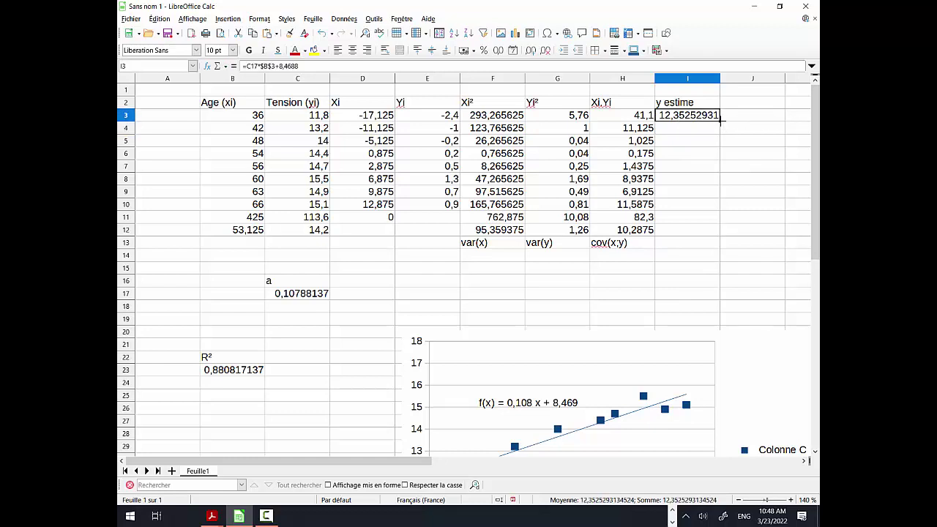
{"action": "left_click_drag", "start_coordinate": [721, 123], "coordinate": [715, 236]}
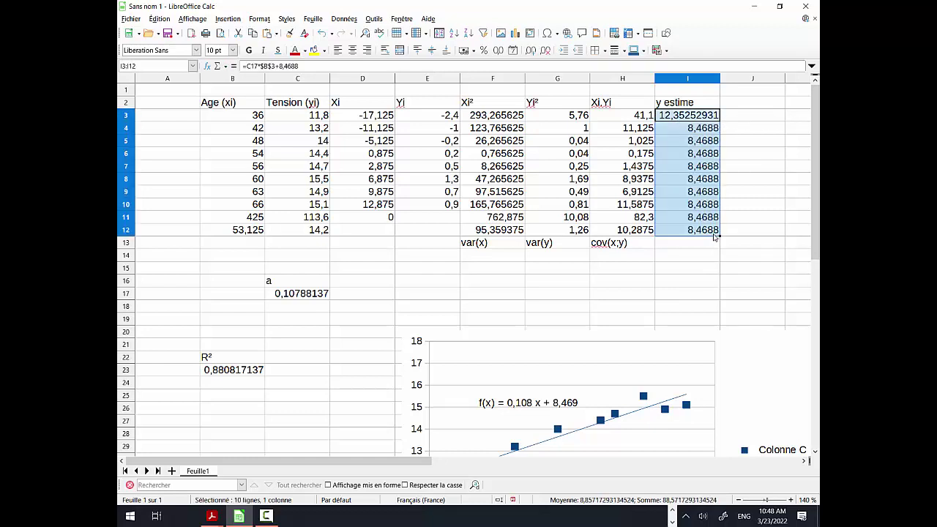
{"action": "left_click", "coordinate": [691, 130]}
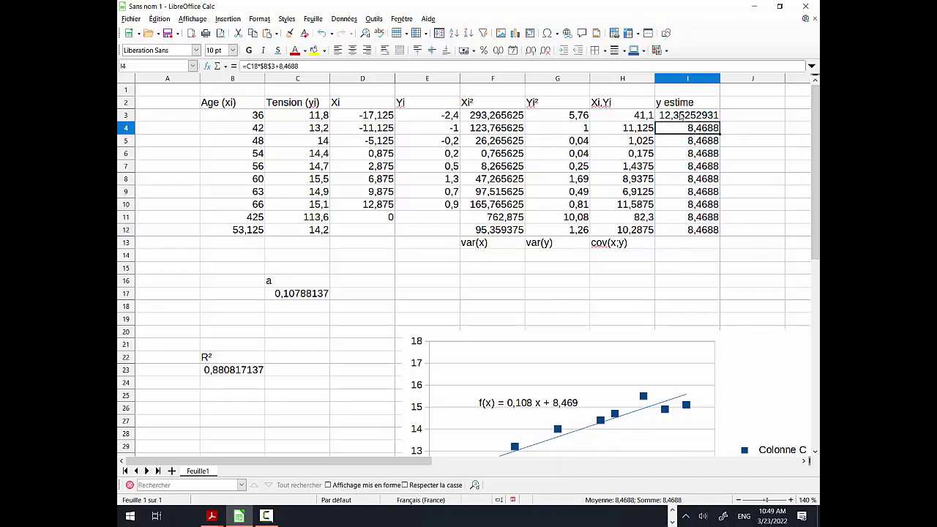
Step: Change the formula in I3 to =$C$17*B3+8,4688 and fill it down the y estime column to I12
{"action": "left_click", "coordinate": [680, 117]}
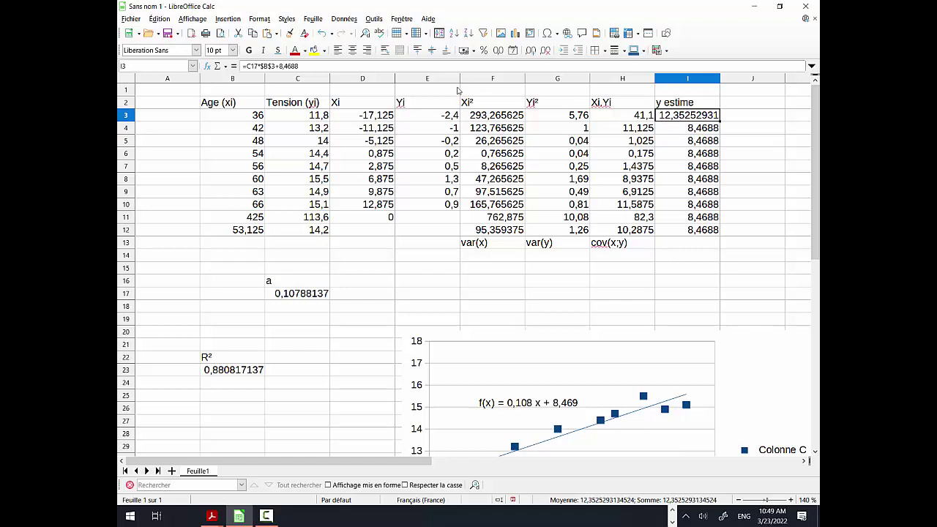
{"action": "left_click", "coordinate": [382, 65]}
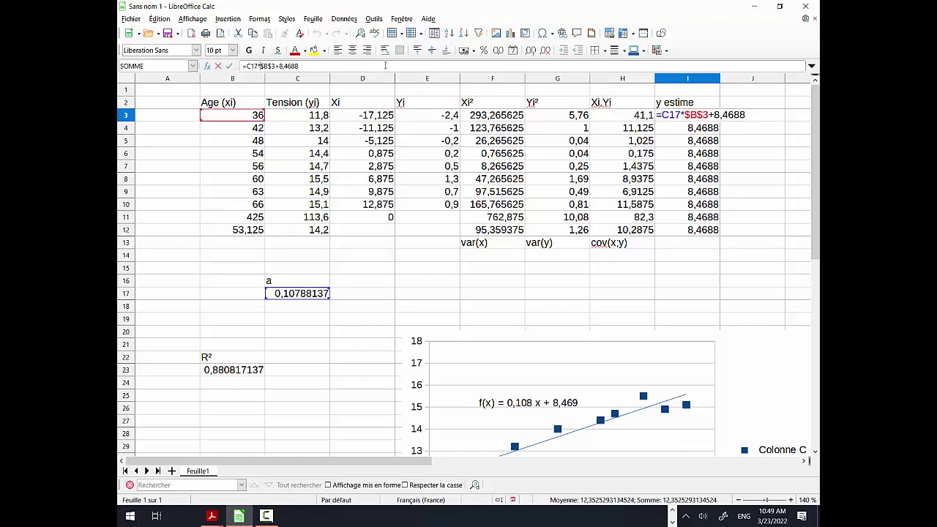
{"action": "key", "text": "shift+F4"}
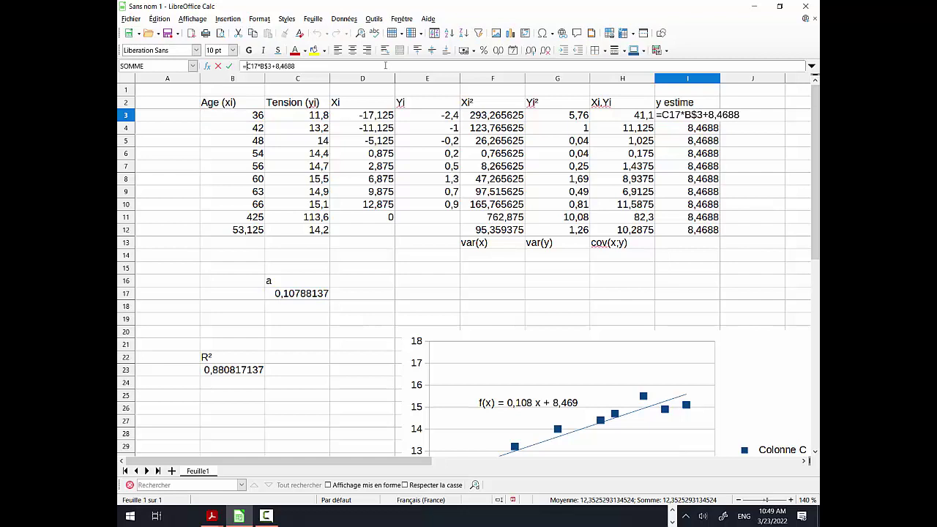
{"action": "type", "text": "$C$"}
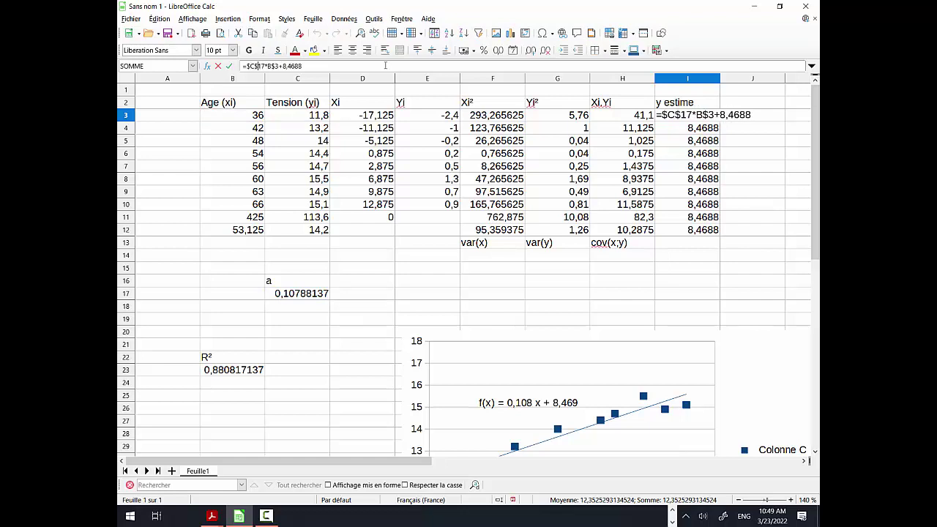
{"action": "key", "text": "BackSpace"}
{"action": "key", "text": "Return"}
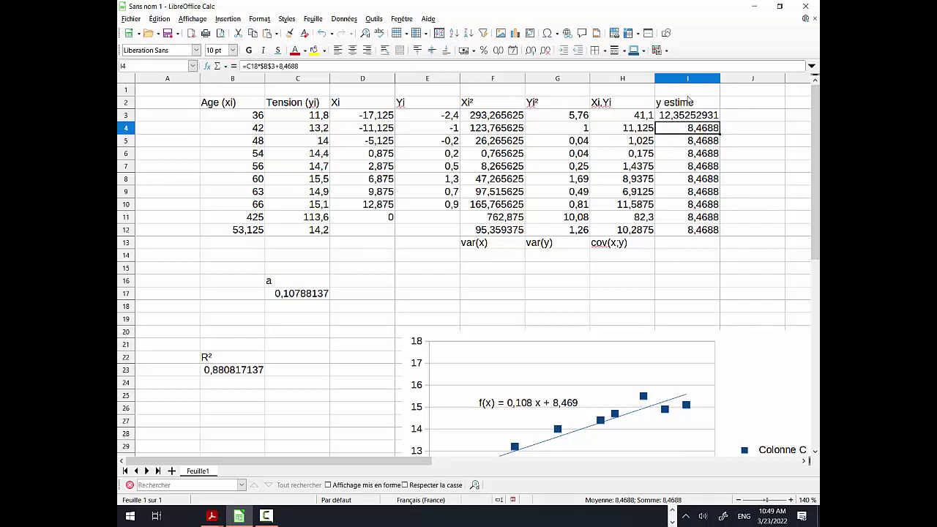
{"action": "left_click", "coordinate": [687, 119]}
{"action": "left_click_drag", "start_coordinate": [720, 121], "coordinate": [719, 230]}
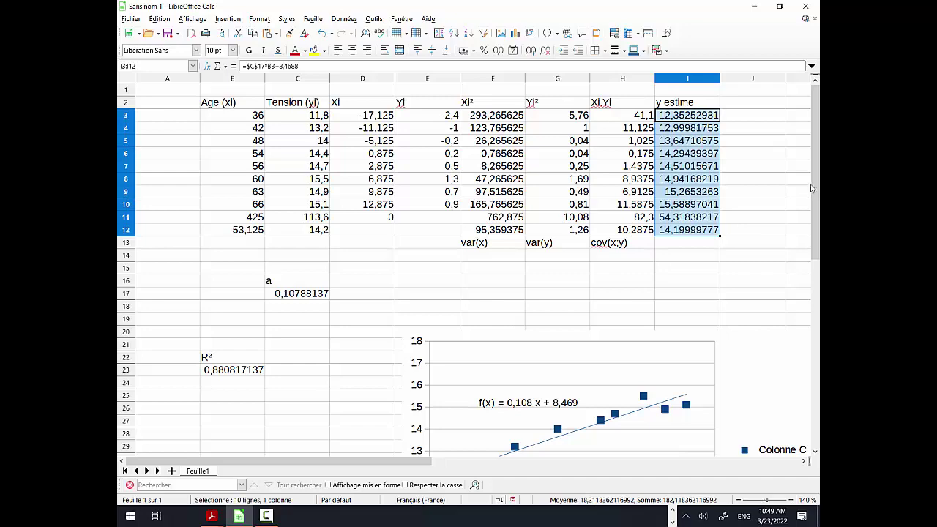
Step: Add the header "ecart" in cell J2, next to the y estime column
{"action": "mouse_move", "coordinate": [815, 185]}
{"action": "left_mouse_down"}
{"action": "mouse_move", "coordinate": [816, 196]}
{"action": "mouse_move", "coordinate": [815, 186]}
{"action": "left_mouse_up"}
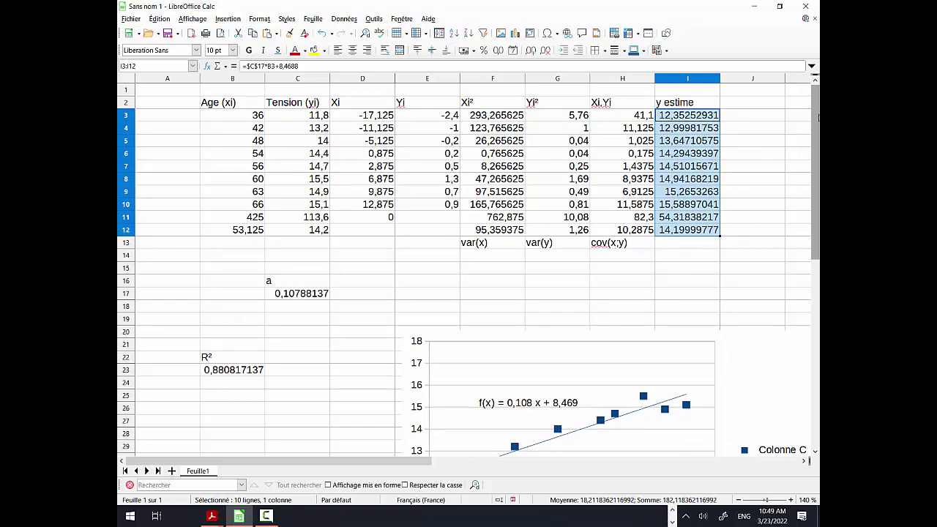
{"action": "mouse_move", "coordinate": [818, 119]}
{"action": "left_mouse_down"}
{"action": "mouse_move", "coordinate": [812, 155]}
{"action": "mouse_move", "coordinate": [817, 126]}
{"action": "left_mouse_up"}
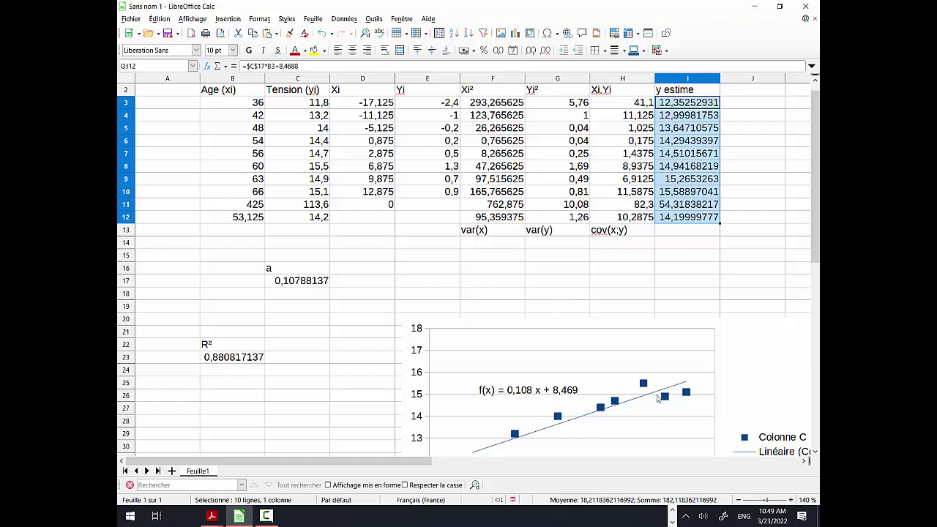
{"action": "left_click", "coordinate": [757, 91]}
{"action": "left_click", "coordinate": [752, 105]}
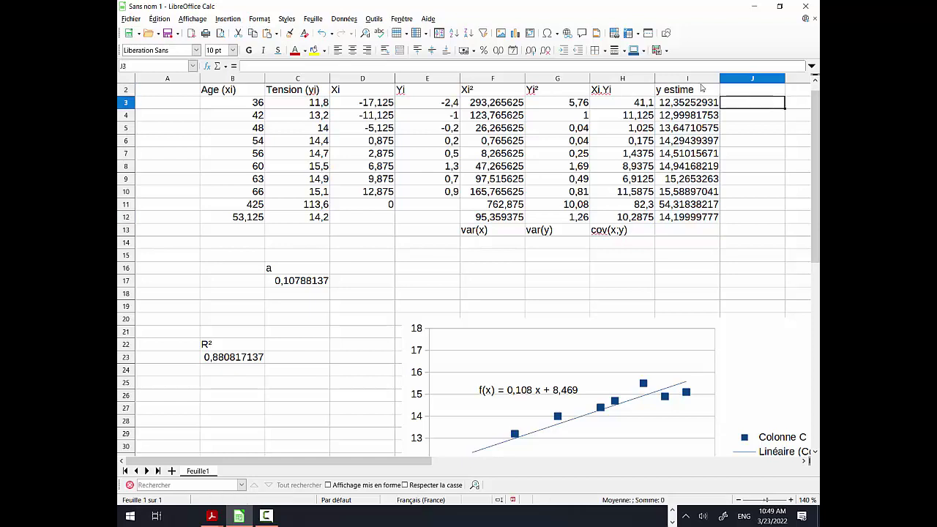
{"action": "left_click", "coordinate": [747, 91]}
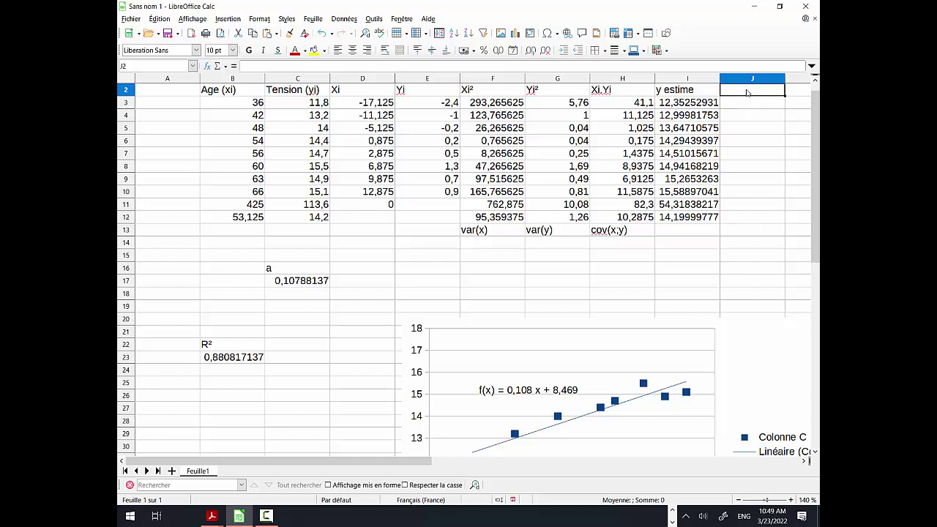
{"action": "type", "text": "ecart"}
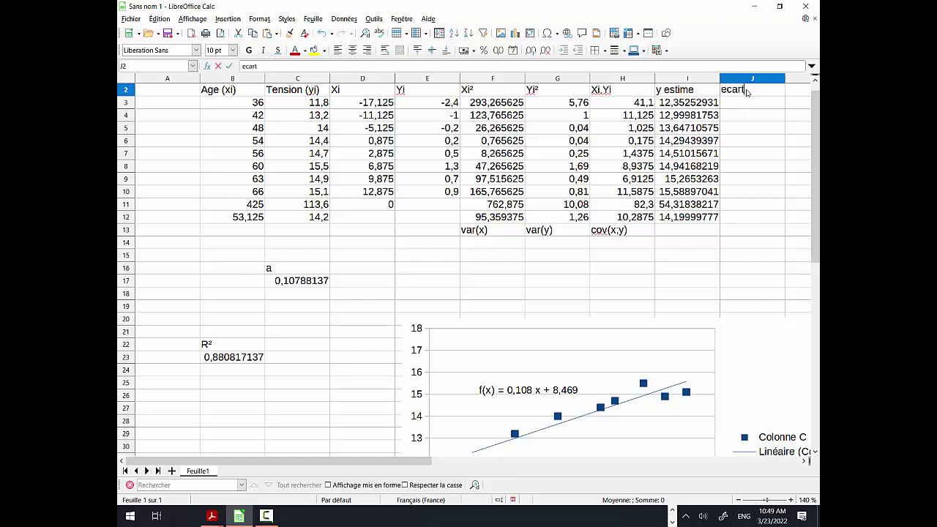
{"action": "key", "text": "Return"}
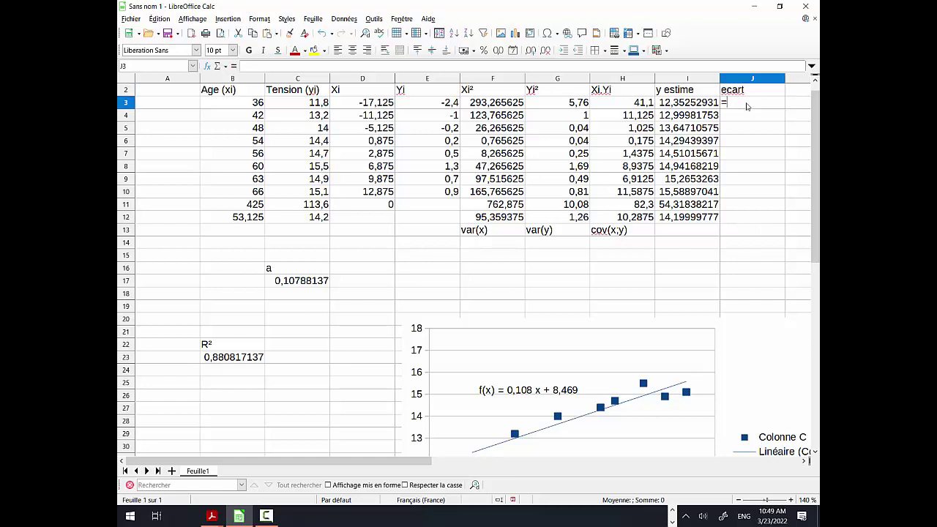
Step: Calculate the deviation in J3 with the formula =C3-I3 and fill it down the ecart column to J12
{"action": "type", "text": "="}
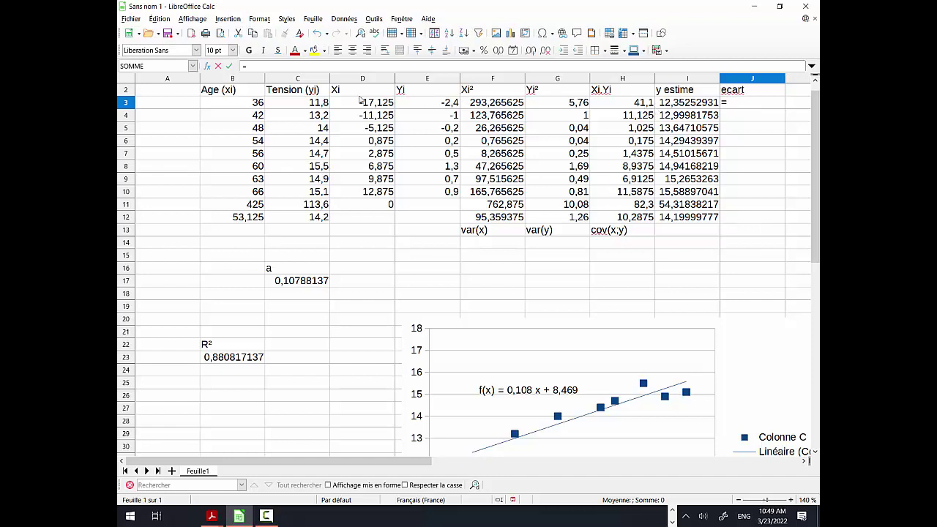
{"action": "left_click", "coordinate": [319, 106]}
{"action": "type", "text": "-"}
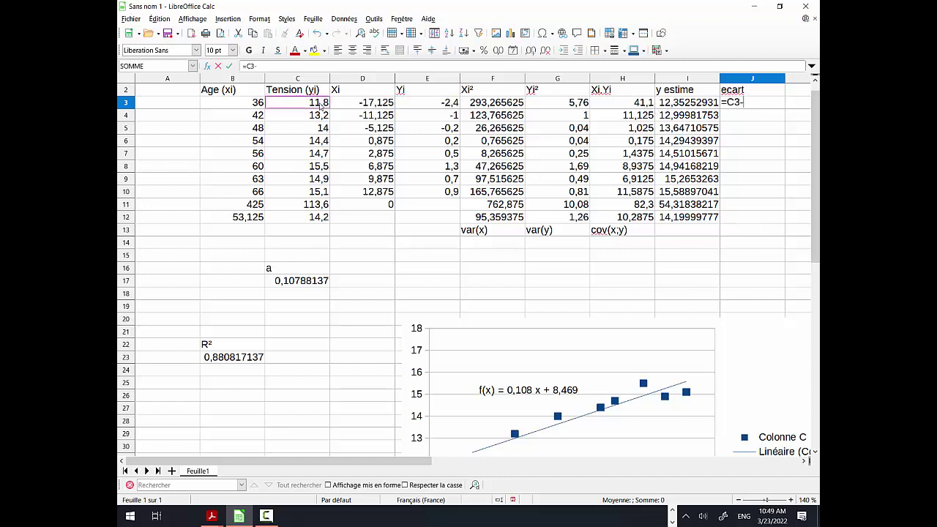
{"action": "left_click", "coordinate": [699, 104]}
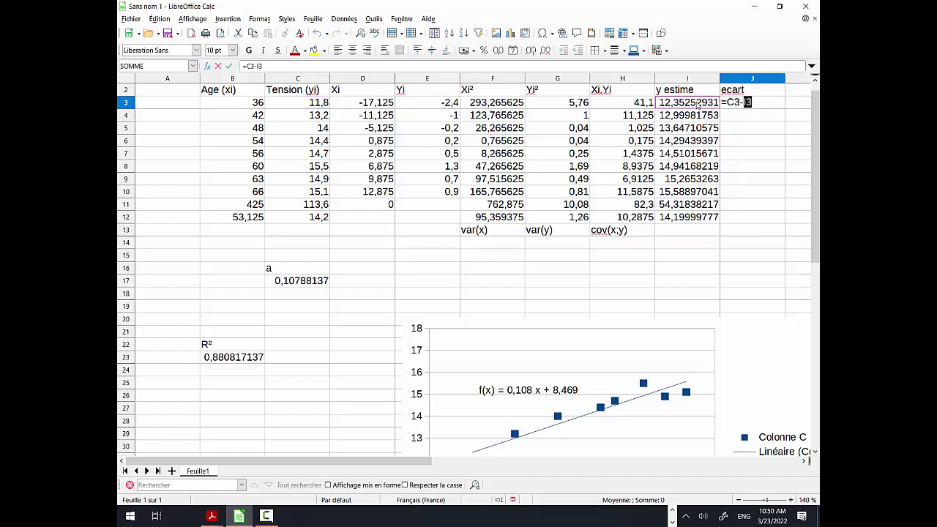
{"action": "key", "text": "Return"}
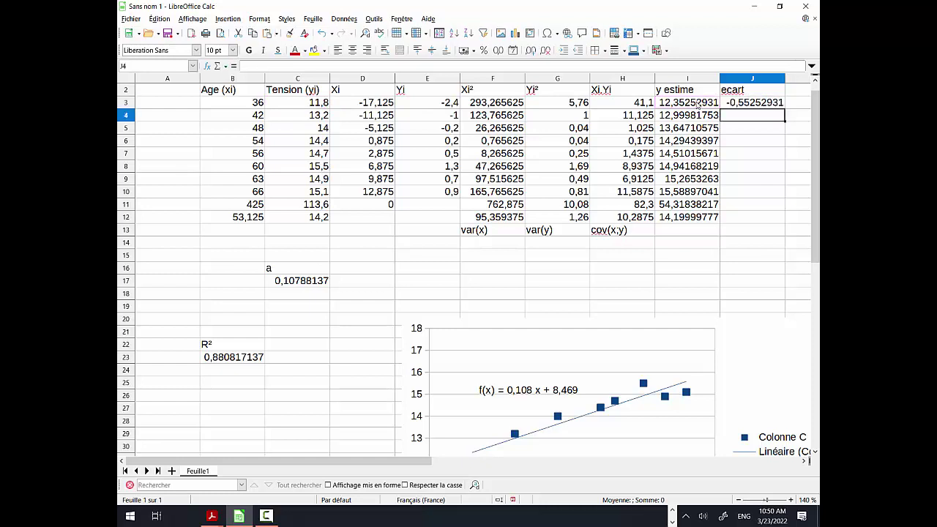
{"action": "left_click", "coordinate": [770, 104]}
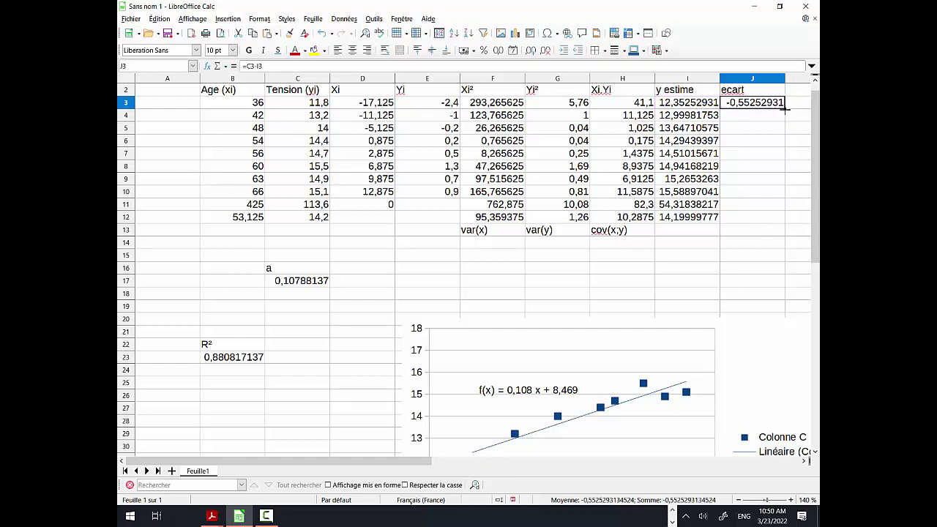
{"action": "left_click_drag", "start_coordinate": [783, 108], "coordinate": [776, 220]}
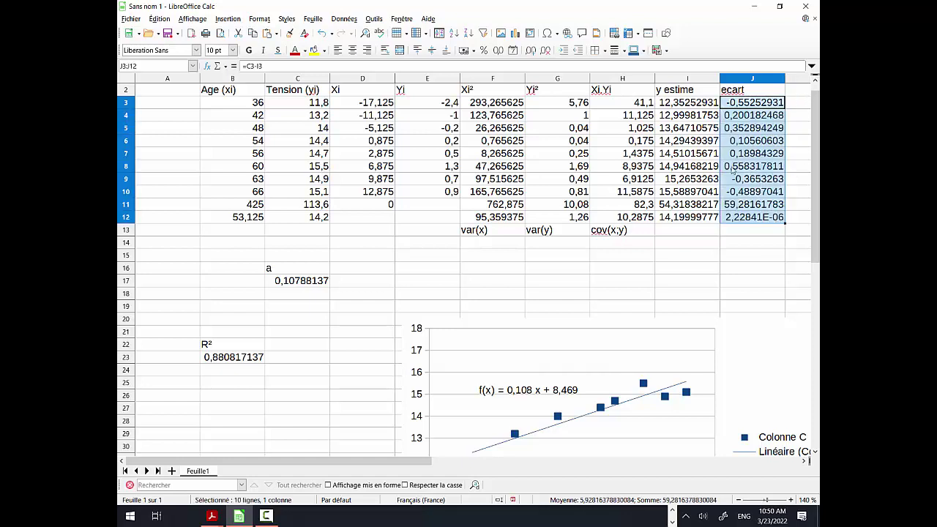
Step: Square the first deviation in K3 with the formula =J3^2 and fill it down to K12
{"action": "left_click", "coordinate": [801, 90]}
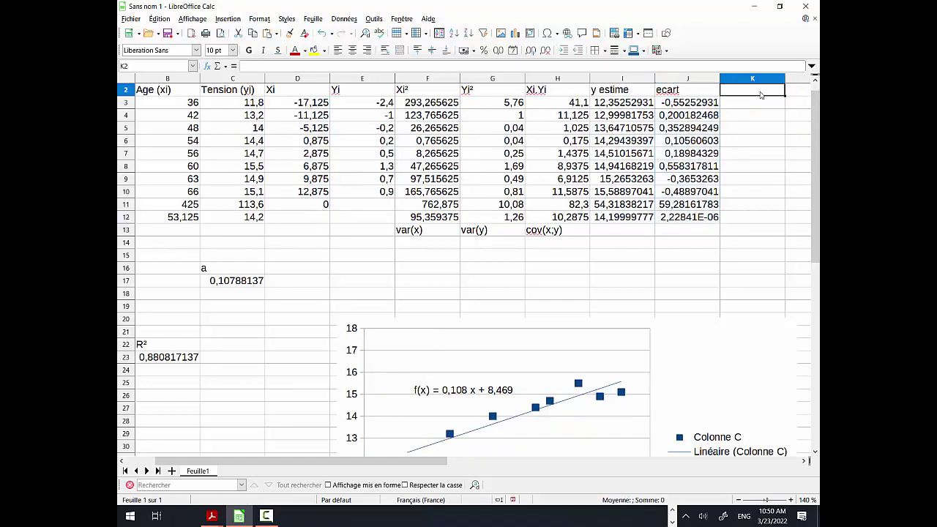
{"action": "left_click", "coordinate": [753, 106]}
{"action": "type", "text": "="}
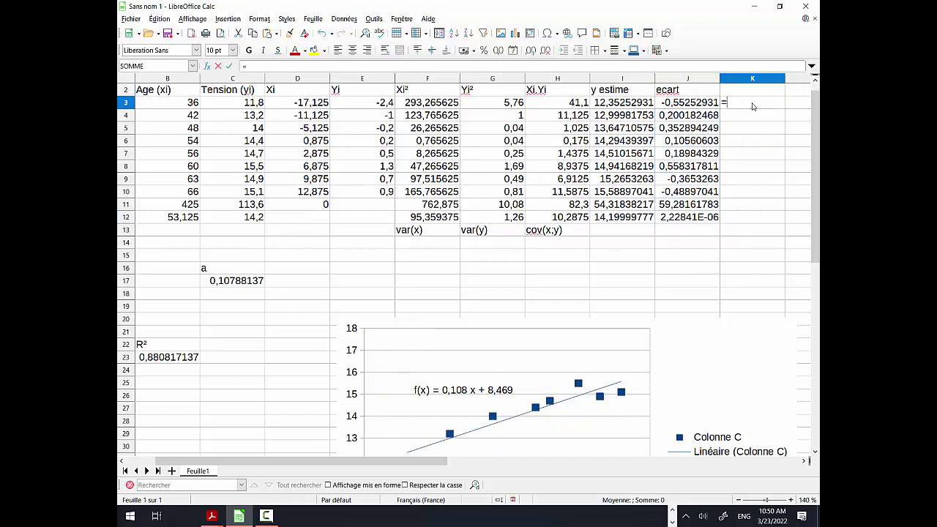
{"action": "left_click", "coordinate": [699, 103]}
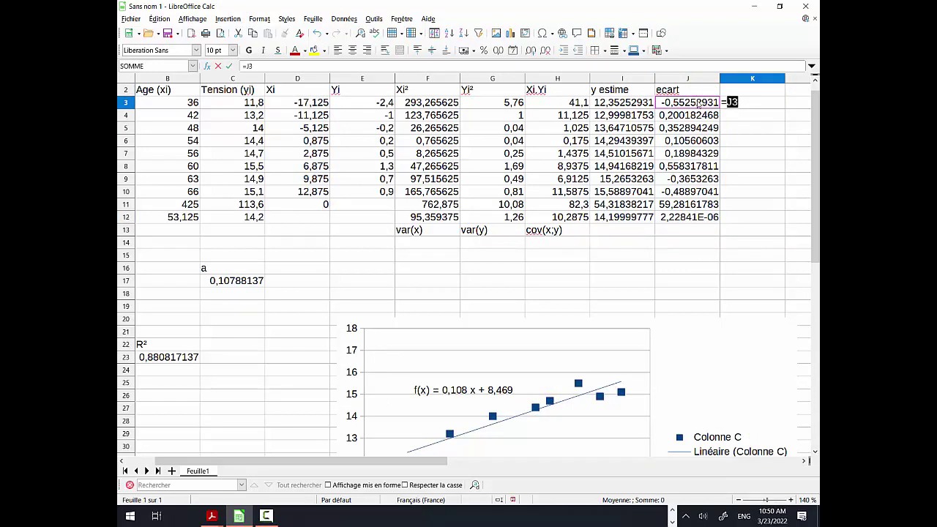
{"action": "type", "text": "^2"}
{"action": "key", "text": "Return"}
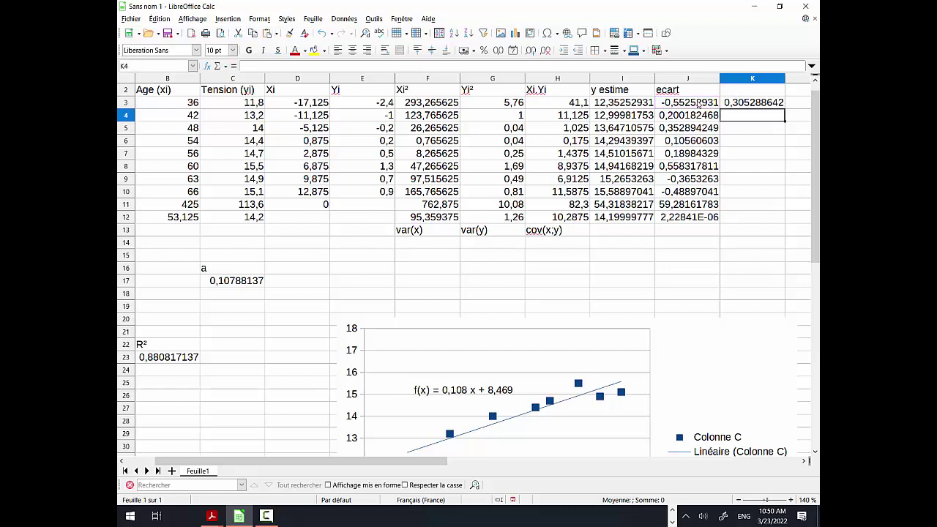
{"action": "left_click", "coordinate": [778, 107]}
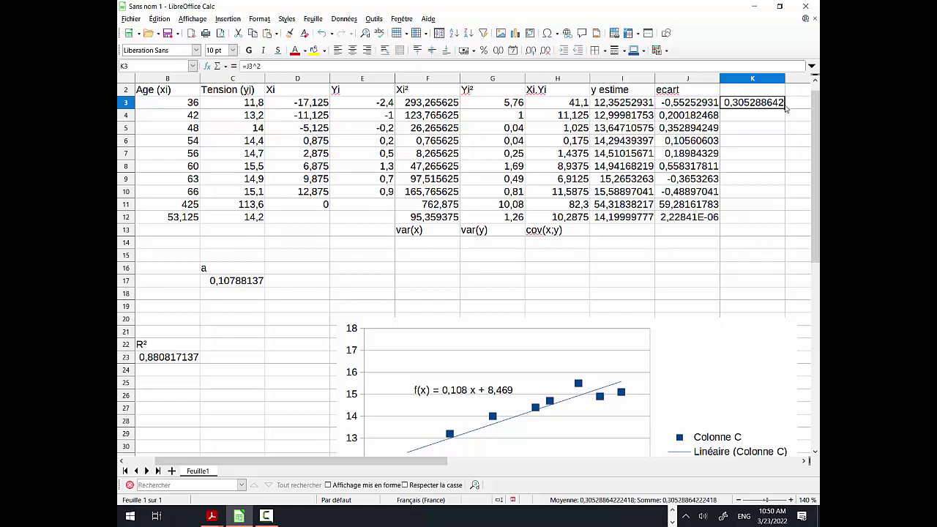
{"action": "left_click_drag", "start_coordinate": [784, 108], "coordinate": [785, 224]}
Step: Sum the squared deviations in cell K13 with the SOMME function over K3:K12
{"action": "left_click", "coordinate": [760, 233]}
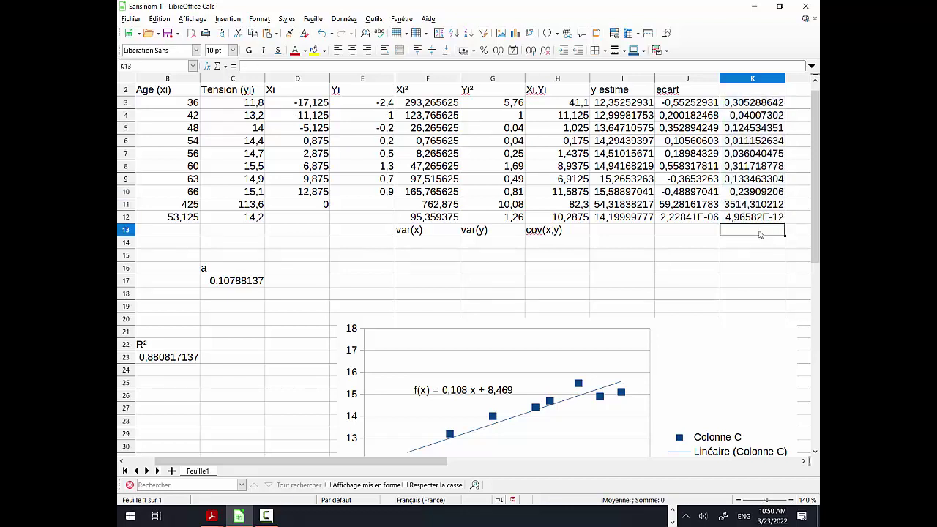
{"action": "type", "text": "="}
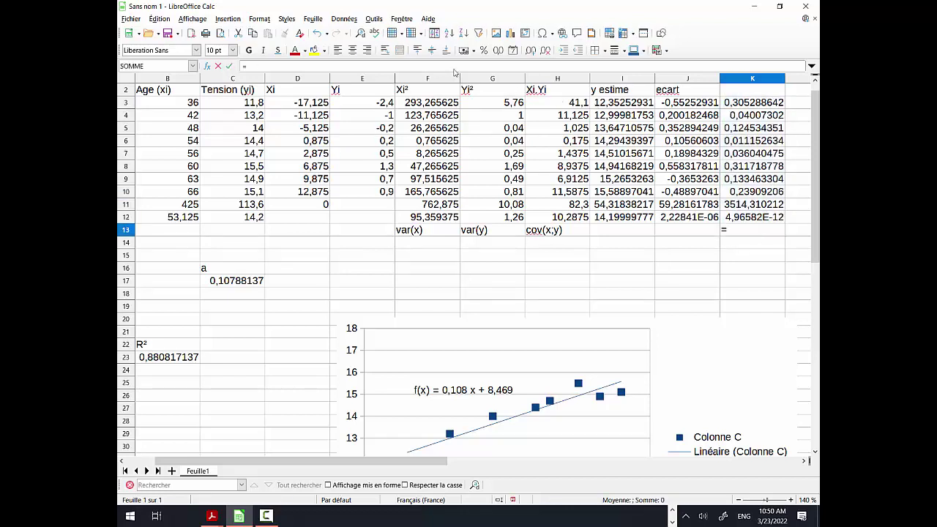
{"action": "left_click", "coordinate": [192, 66]}
{"action": "left_click", "coordinate": [166, 76]}
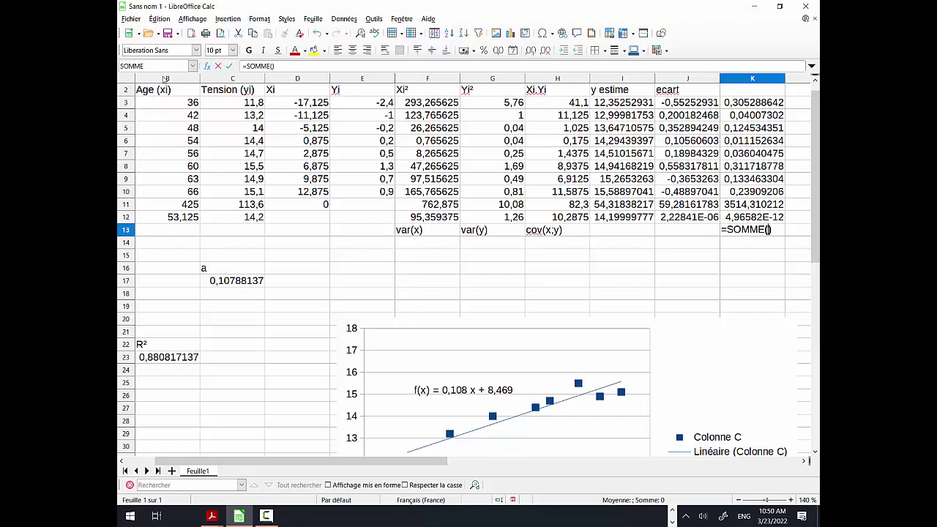
{"action": "left_click", "coordinate": [747, 106]}
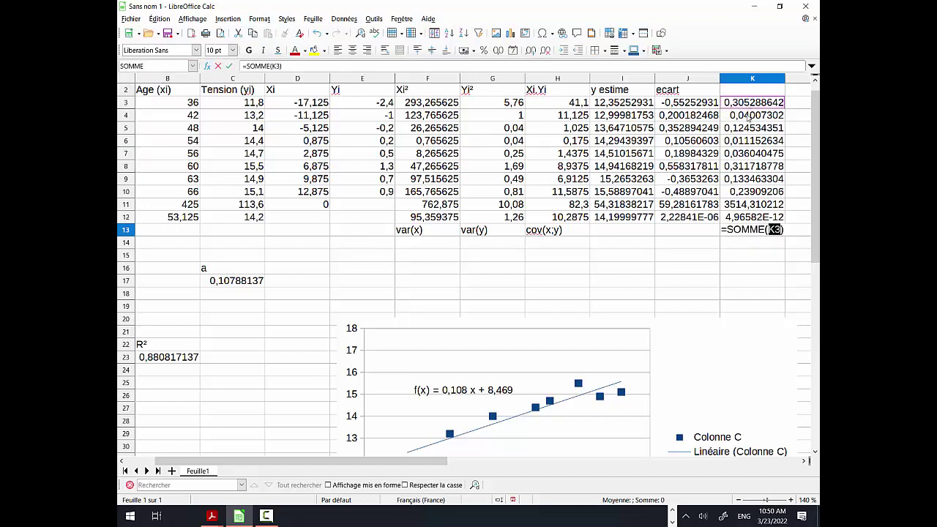
{"action": "left_click_drag", "start_coordinate": [748, 117], "coordinate": [743, 218]}
{"action": "key", "text": "Return"}
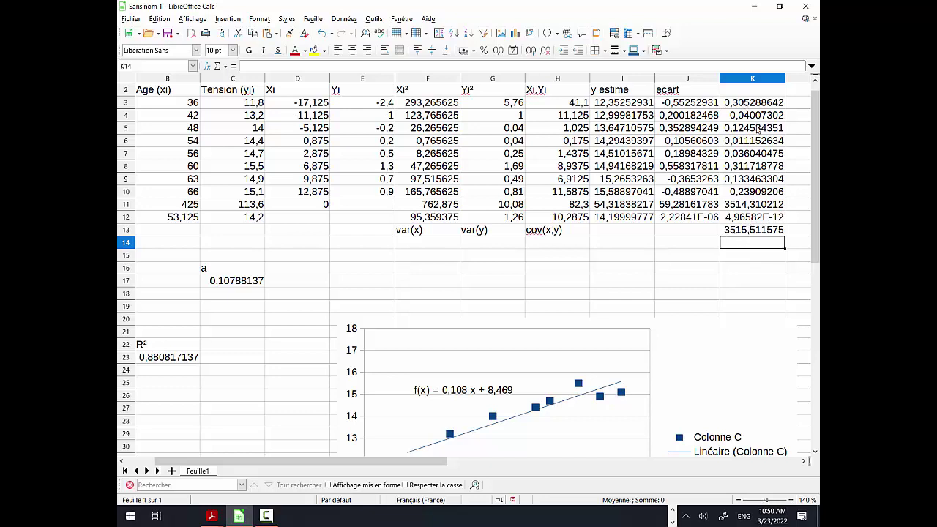
Step: Delete the contents of J11:K12, the deviations and squares in the total and mean rows, keeping the default deletion options
{"action": "left_click", "coordinate": [750, 220]}
{"action": "left_click", "coordinate": [696, 218]}
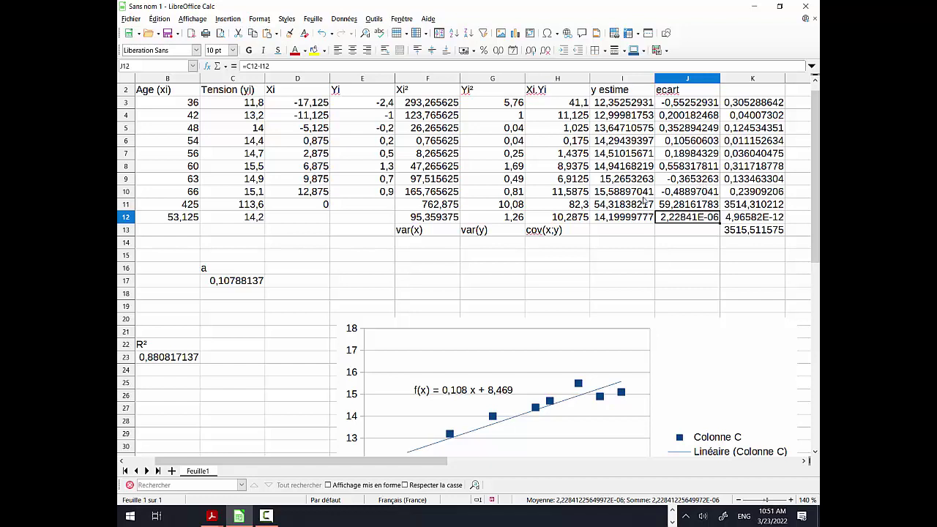
{"action": "left_click", "coordinate": [668, 204]}
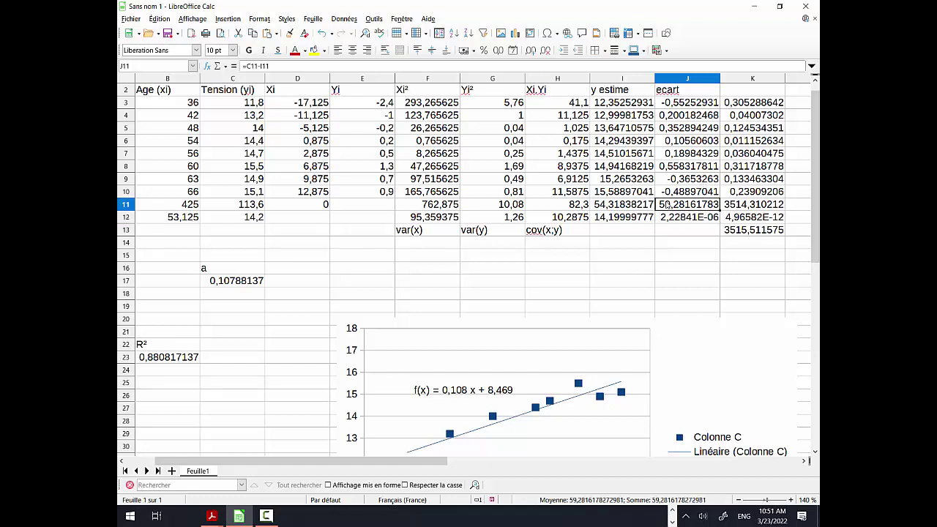
{"action": "key", "text": "shift+Right"}
{"action": "key", "text": "shift+Down"}
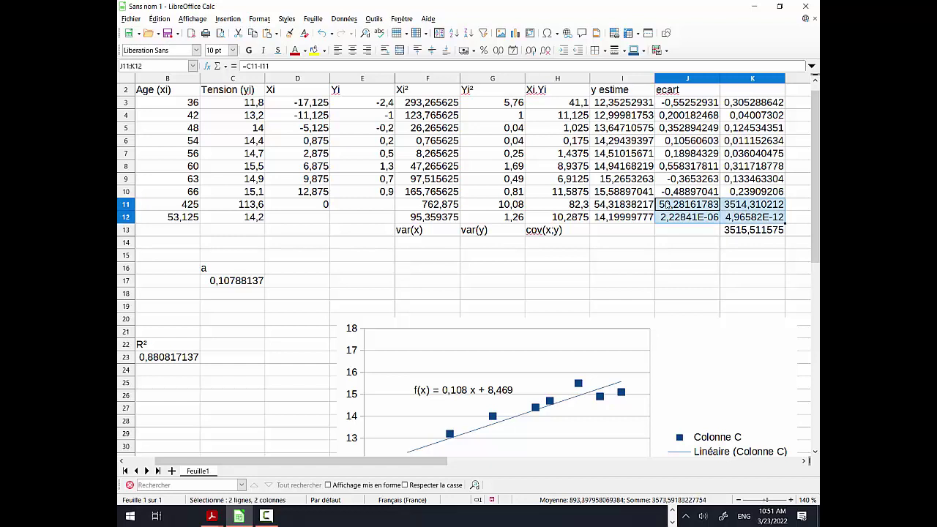
{"action": "key", "text": "BackSpace"}
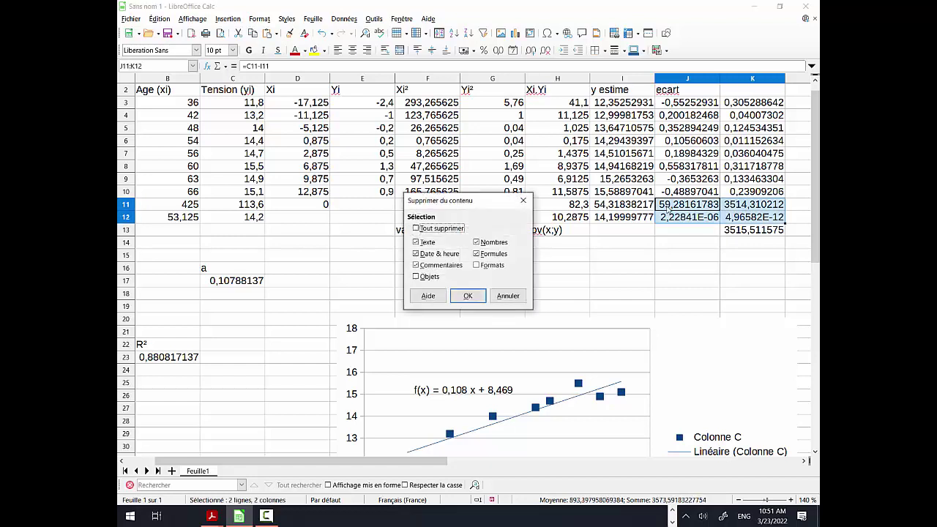
{"action": "left_click", "coordinate": [467, 295]}
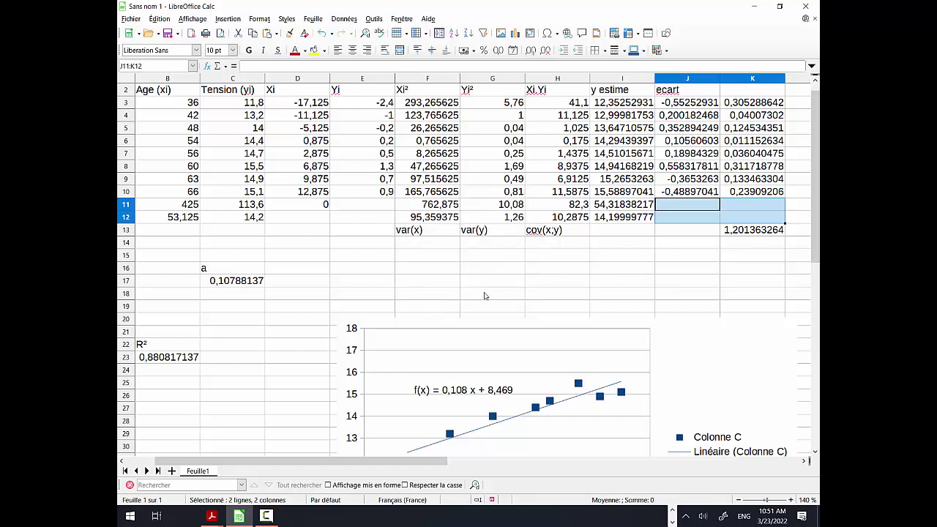
{"action": "right_click", "coordinate": [735, 248]}
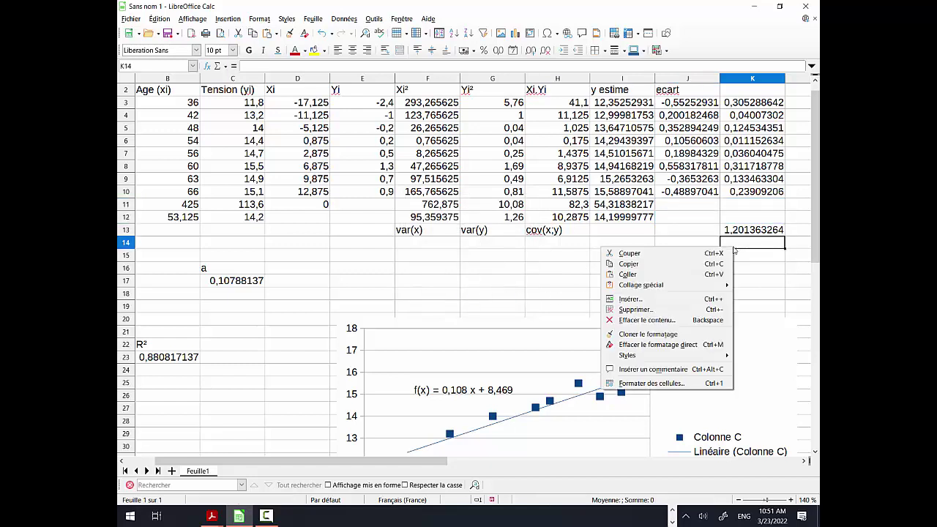
{"action": "left_click", "coordinate": [770, 274]}
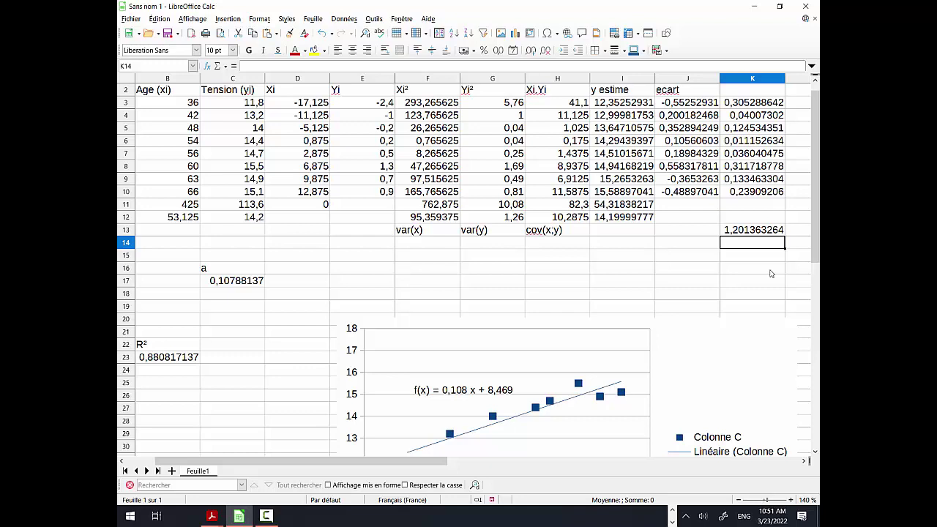
{"action": "left_click", "coordinate": [770, 272]}
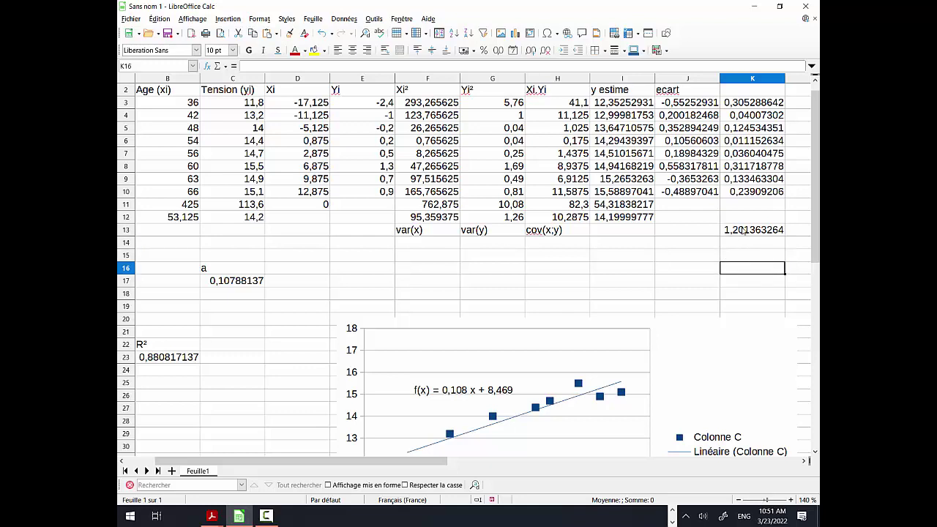